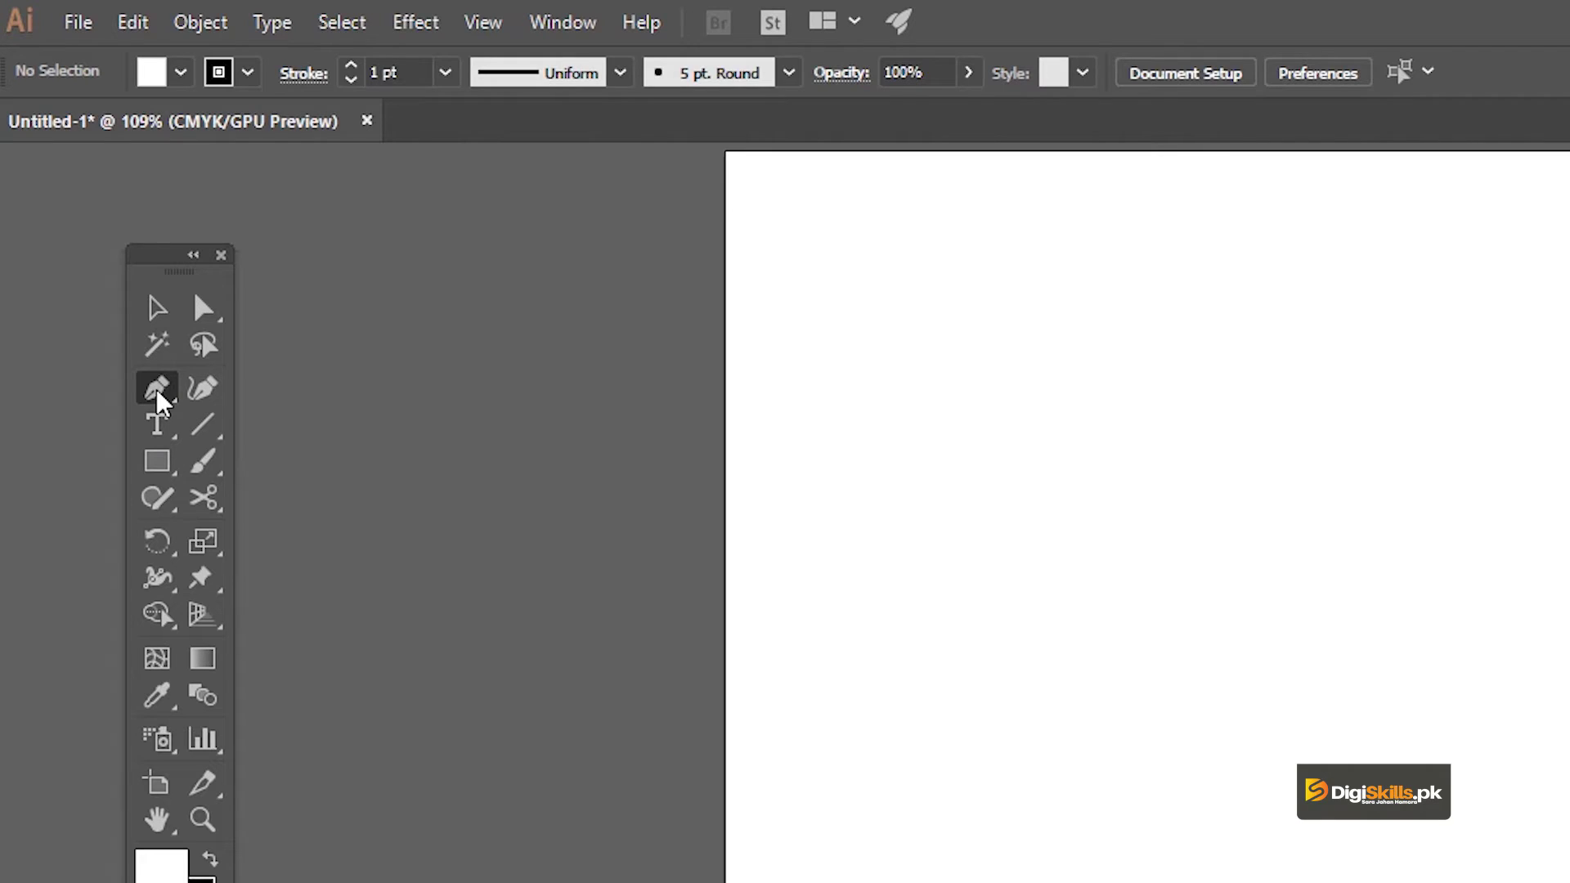
Draw a square about 2.01 in wide on the upper part of the artboard and keep it selected
left_click(158, 390)
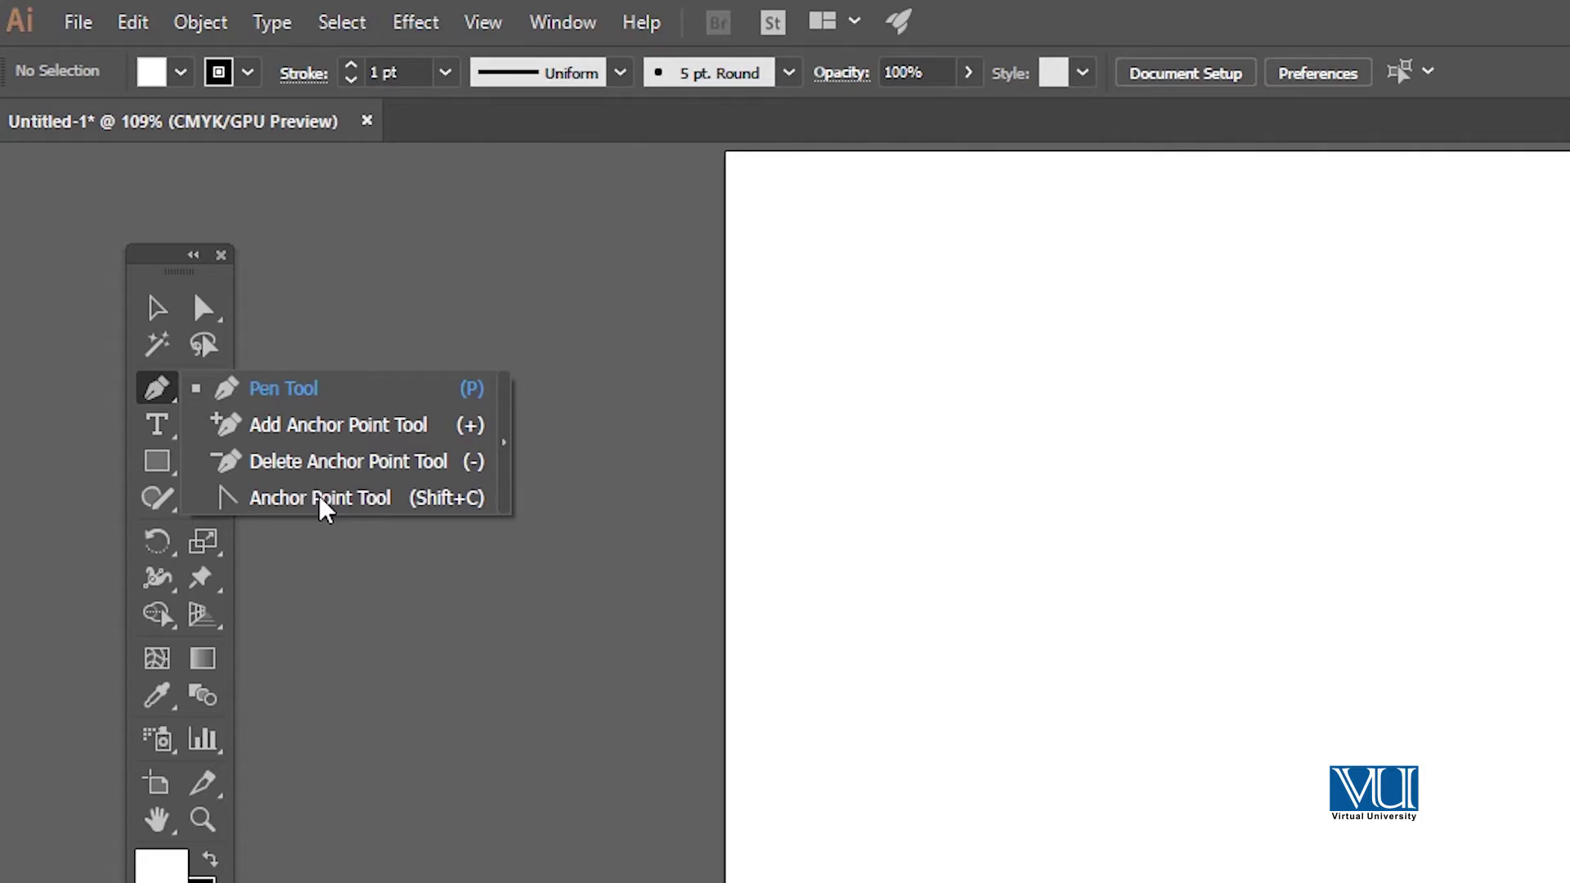
left_click(321, 505)
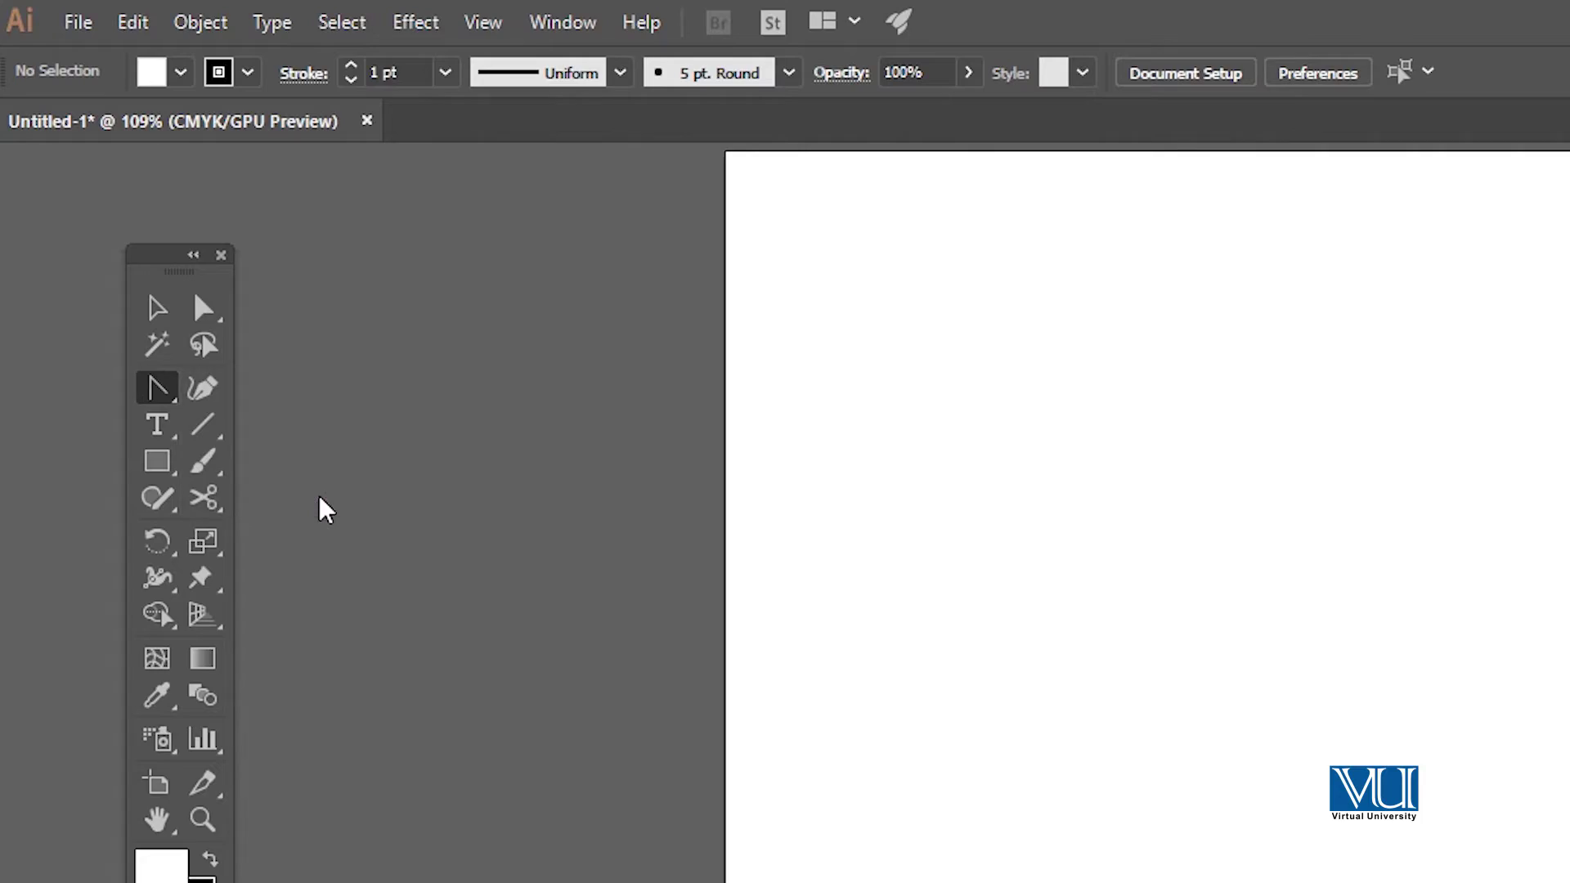
left_click(163, 459)
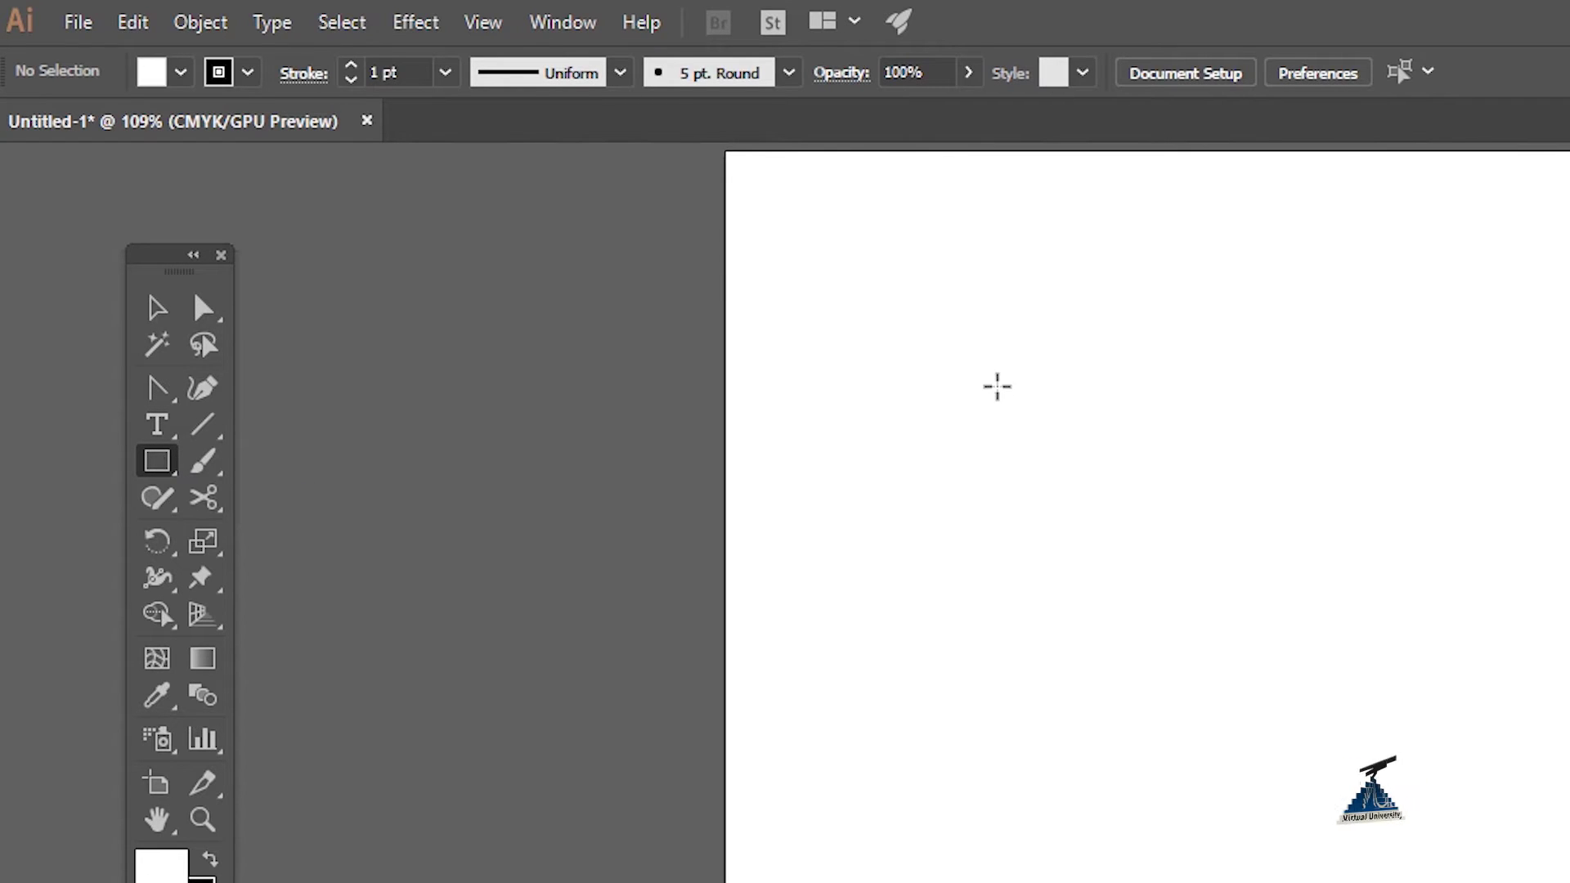
left_click_drag(1047, 458, 1171, 579)
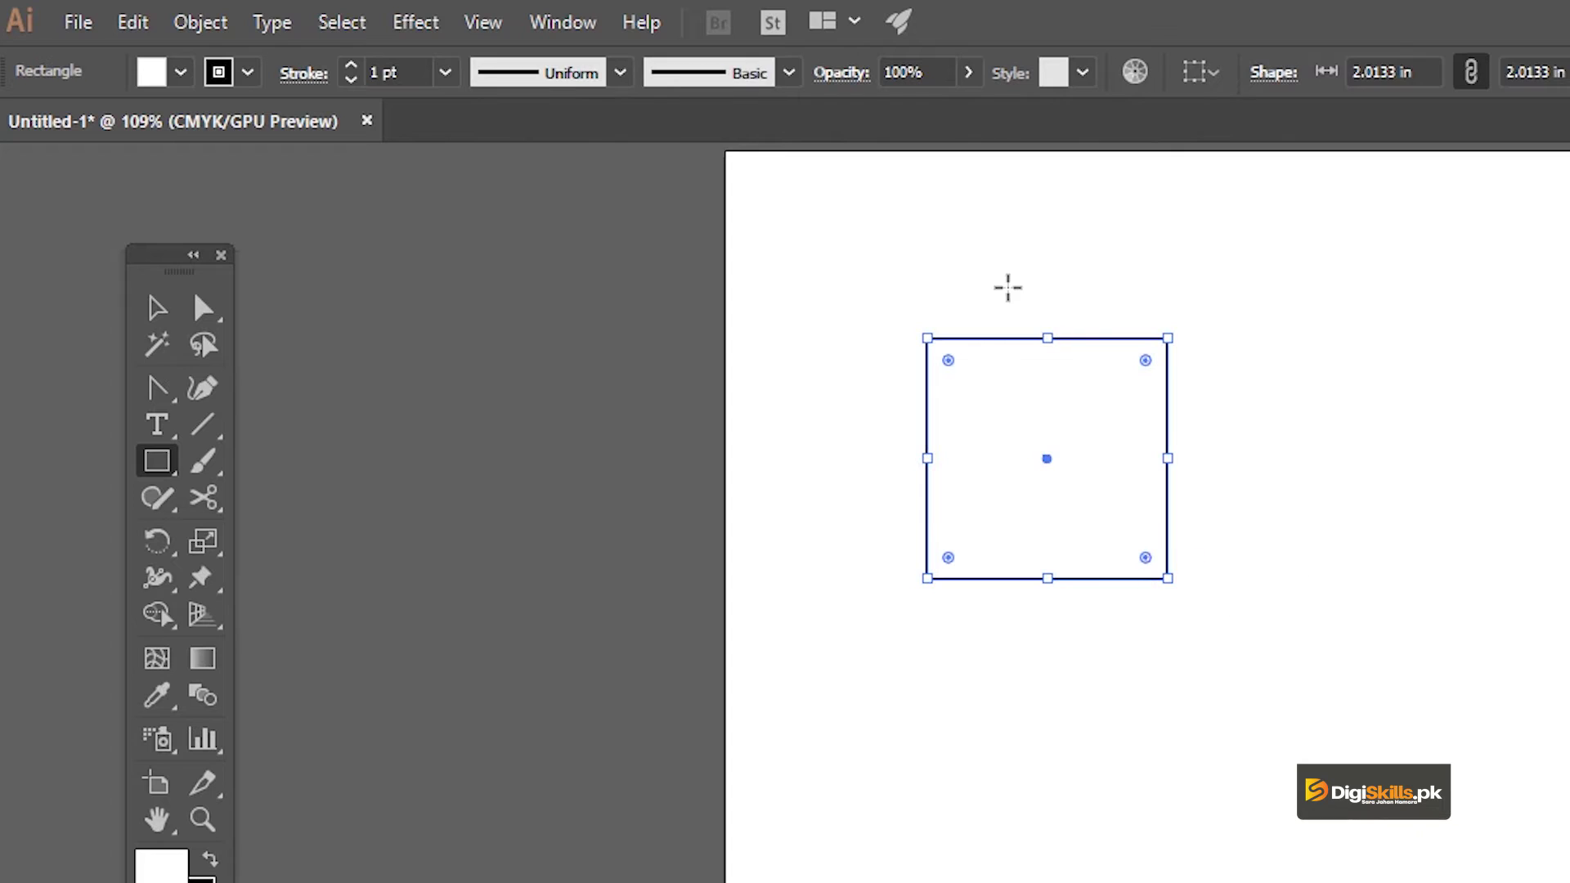
key("v")
left_click(1016, 288)
left_click(1018, 339)
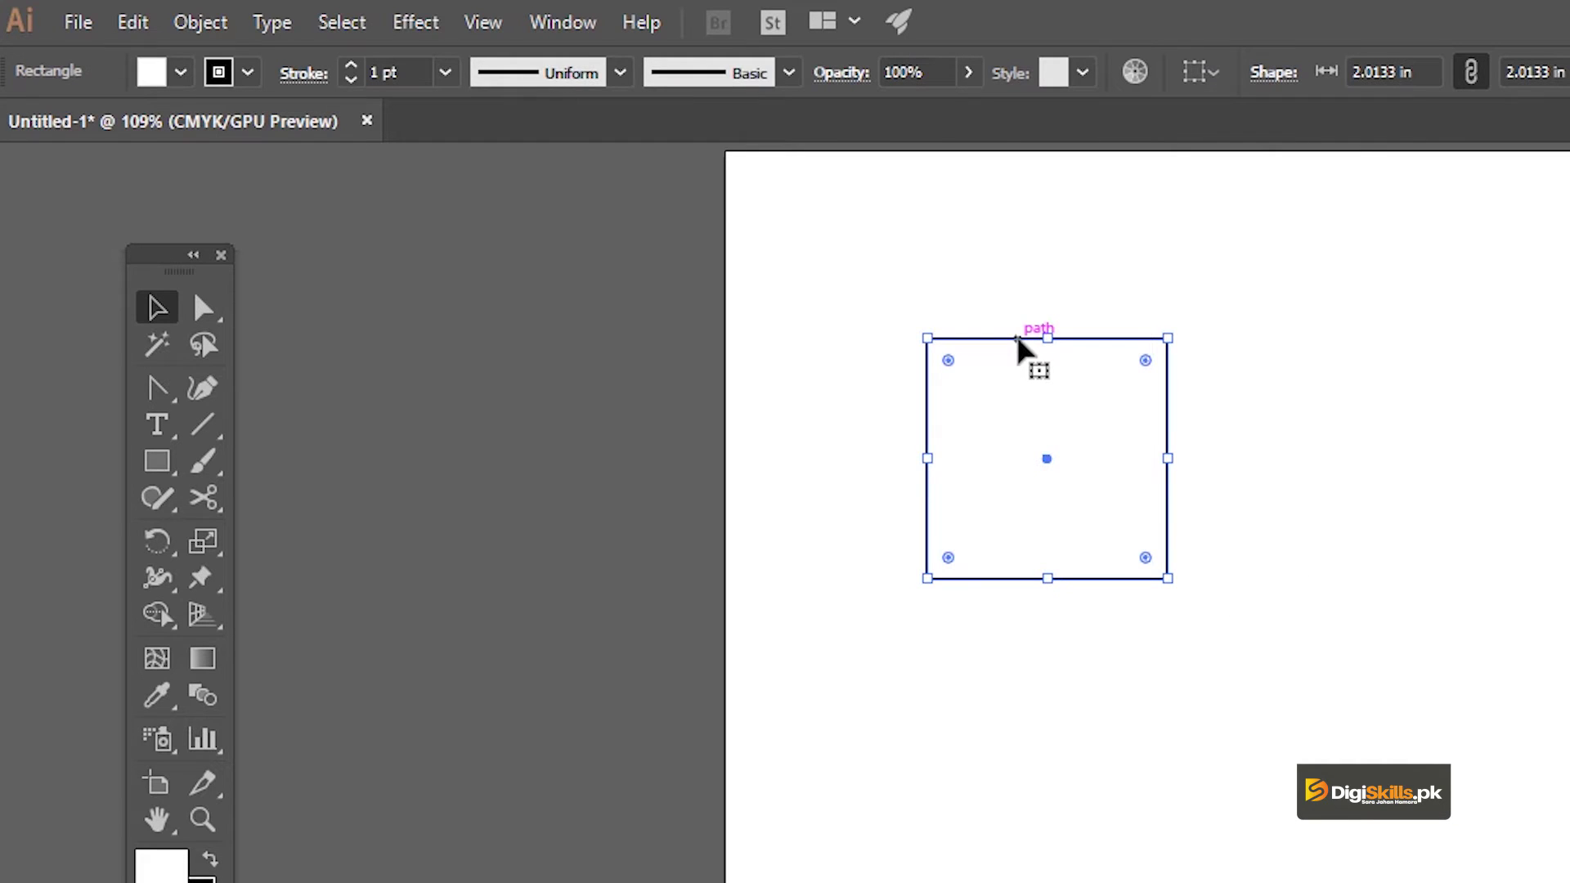
Remove the square's corner anchor points one at a time with the Delete Anchor Point tool until no path is left
left_click(158, 398)
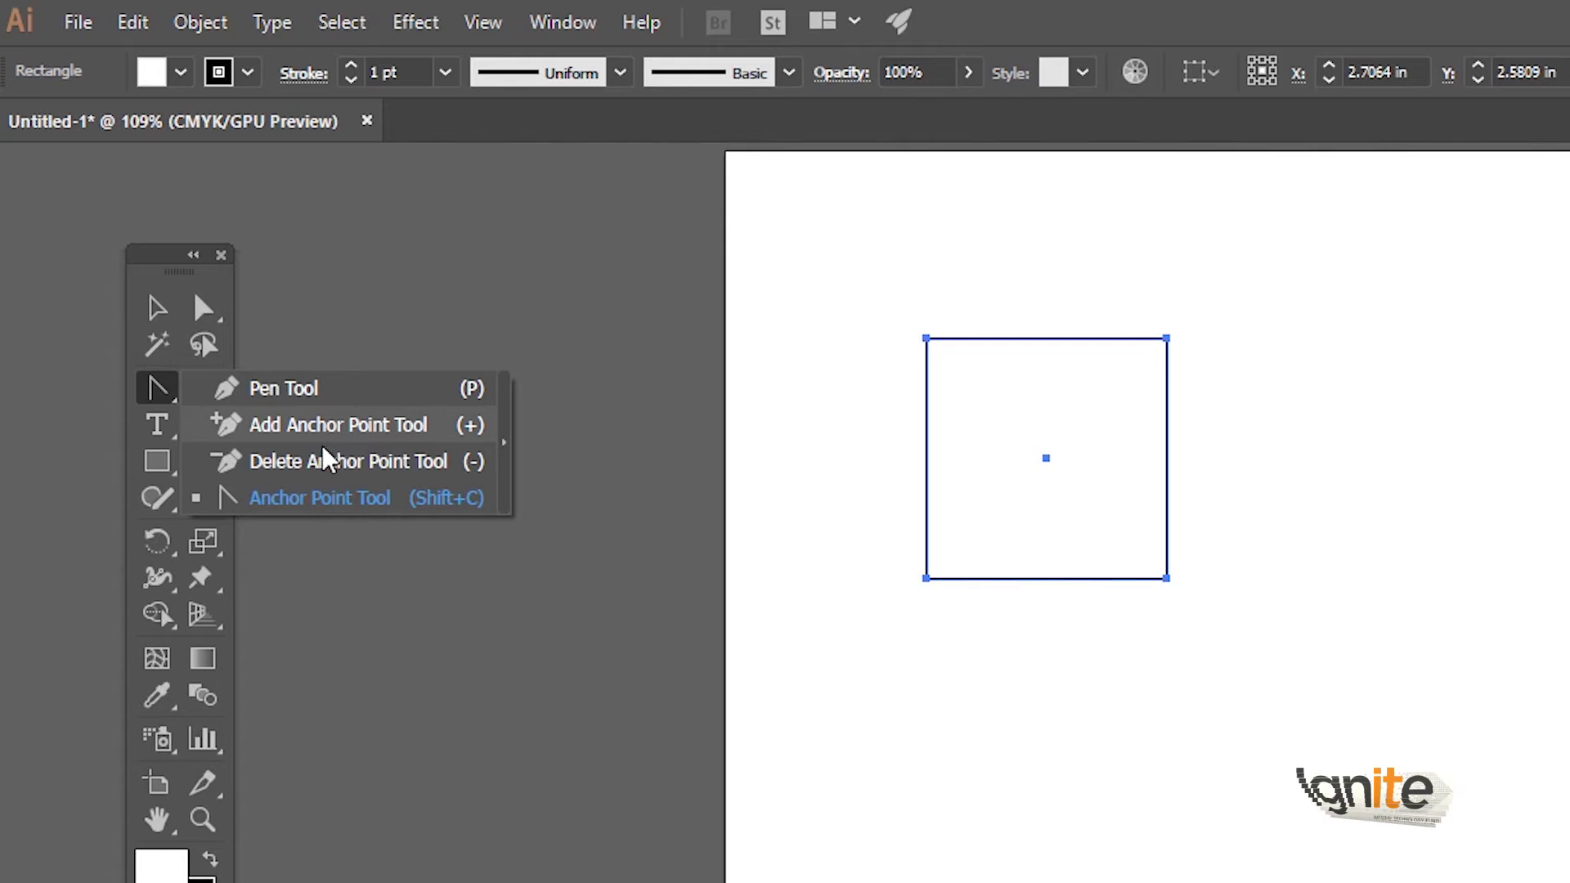
left_click(315, 468)
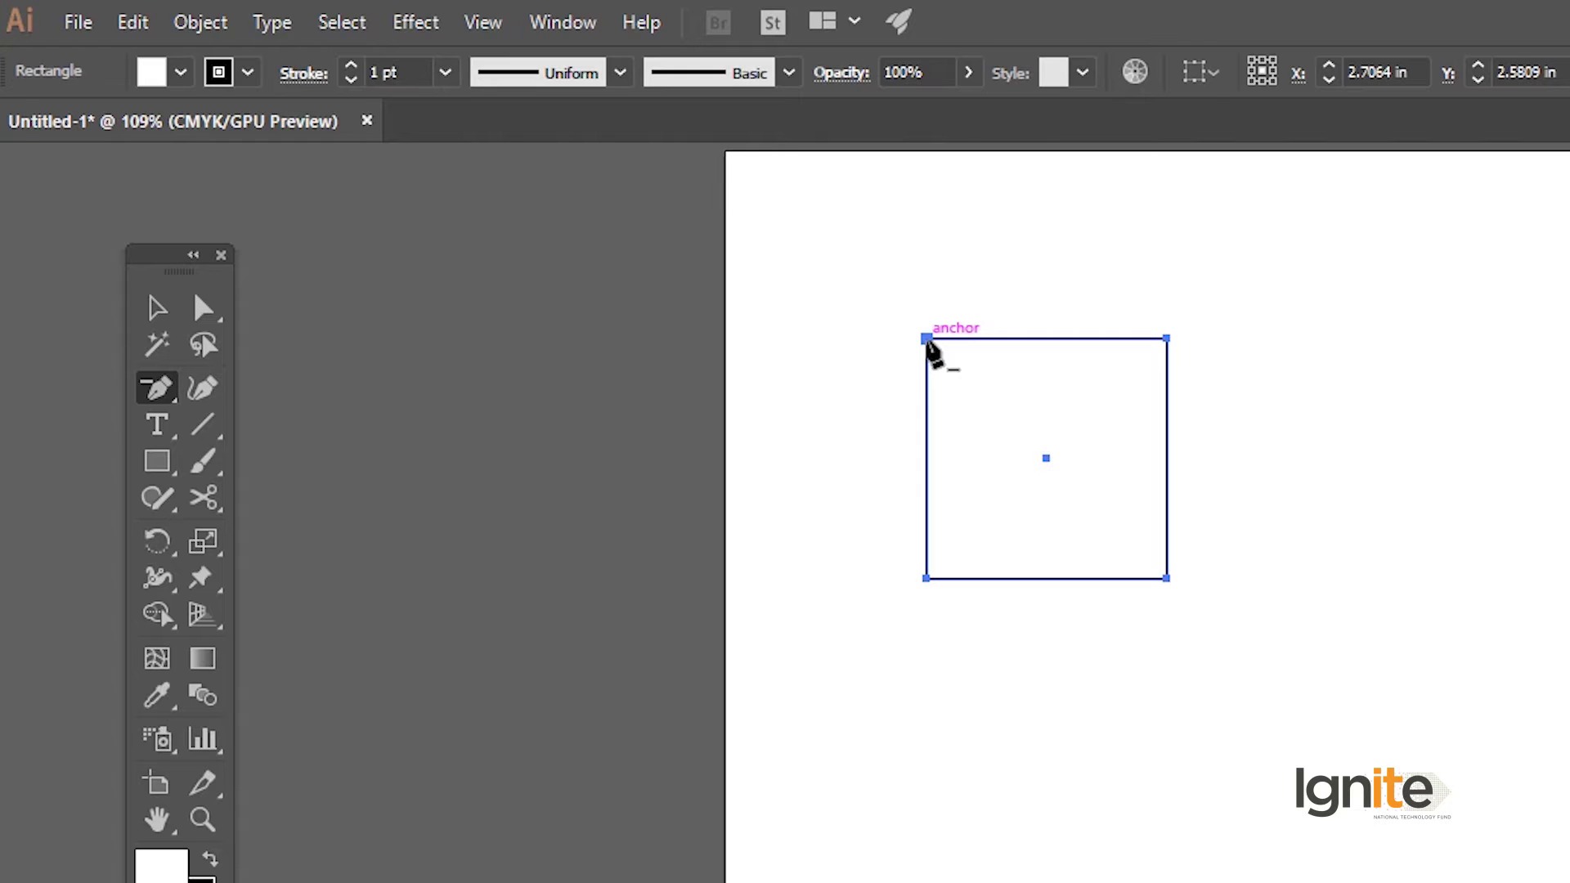
left_click(926, 338)
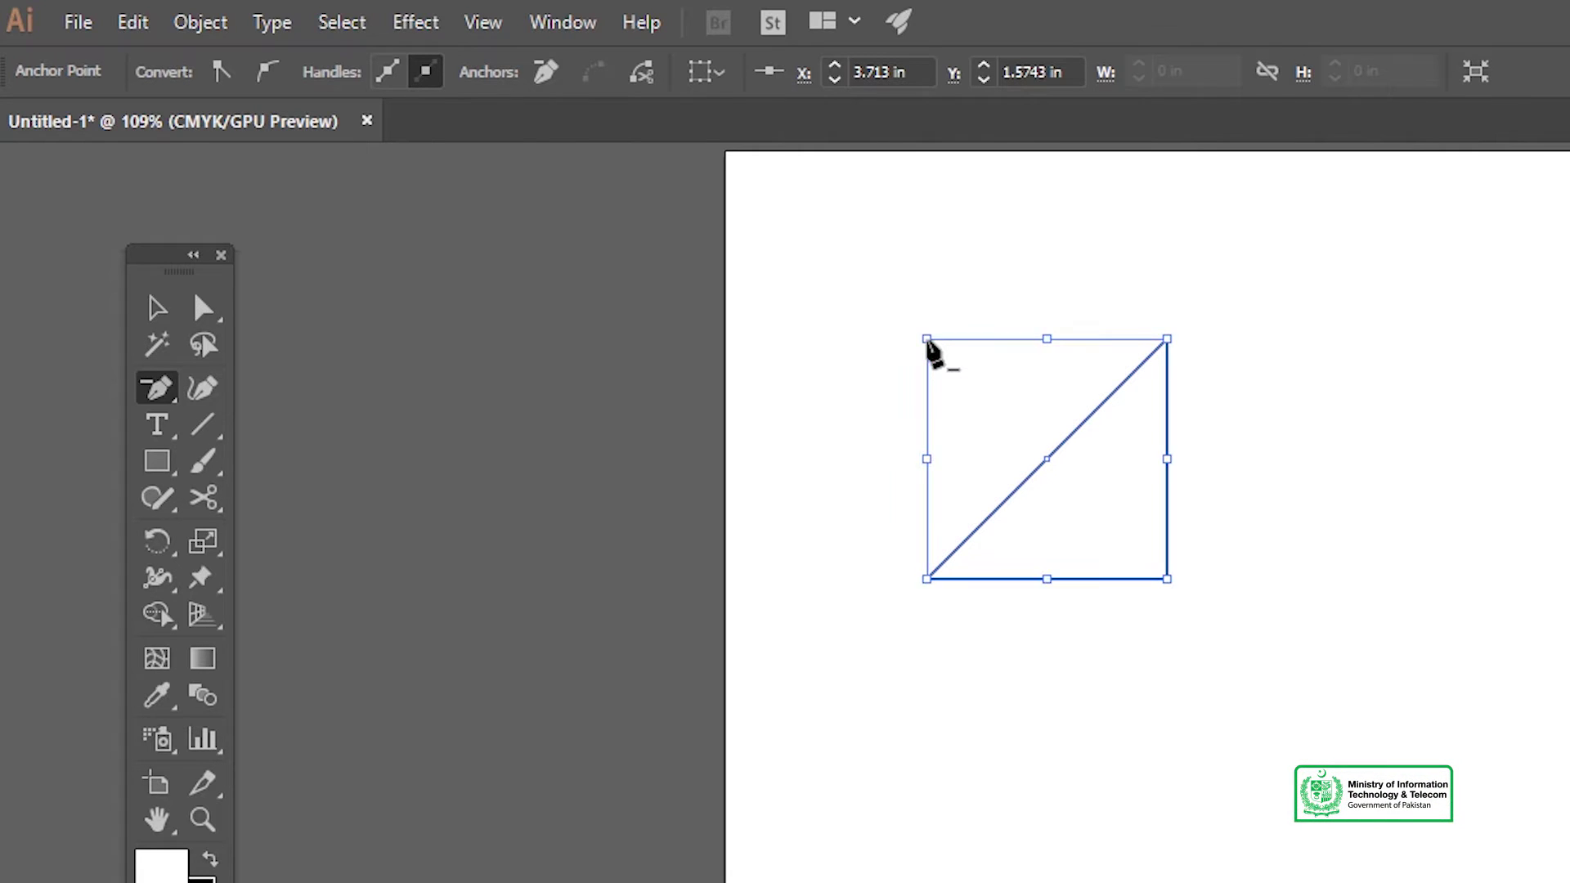
key("ctrl+z")
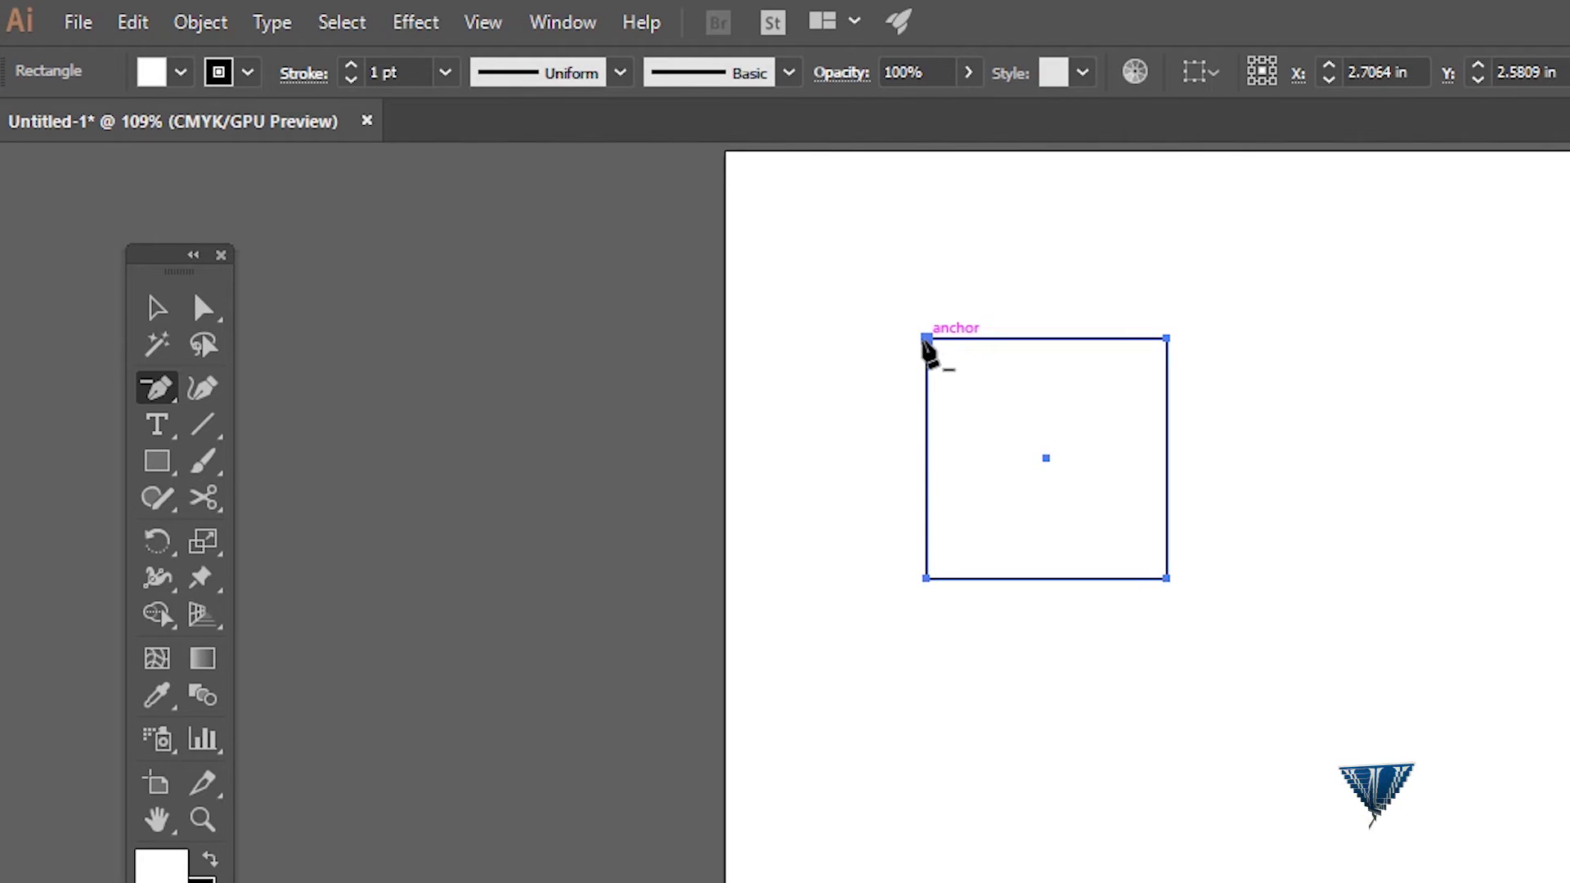
left_click(925, 339)
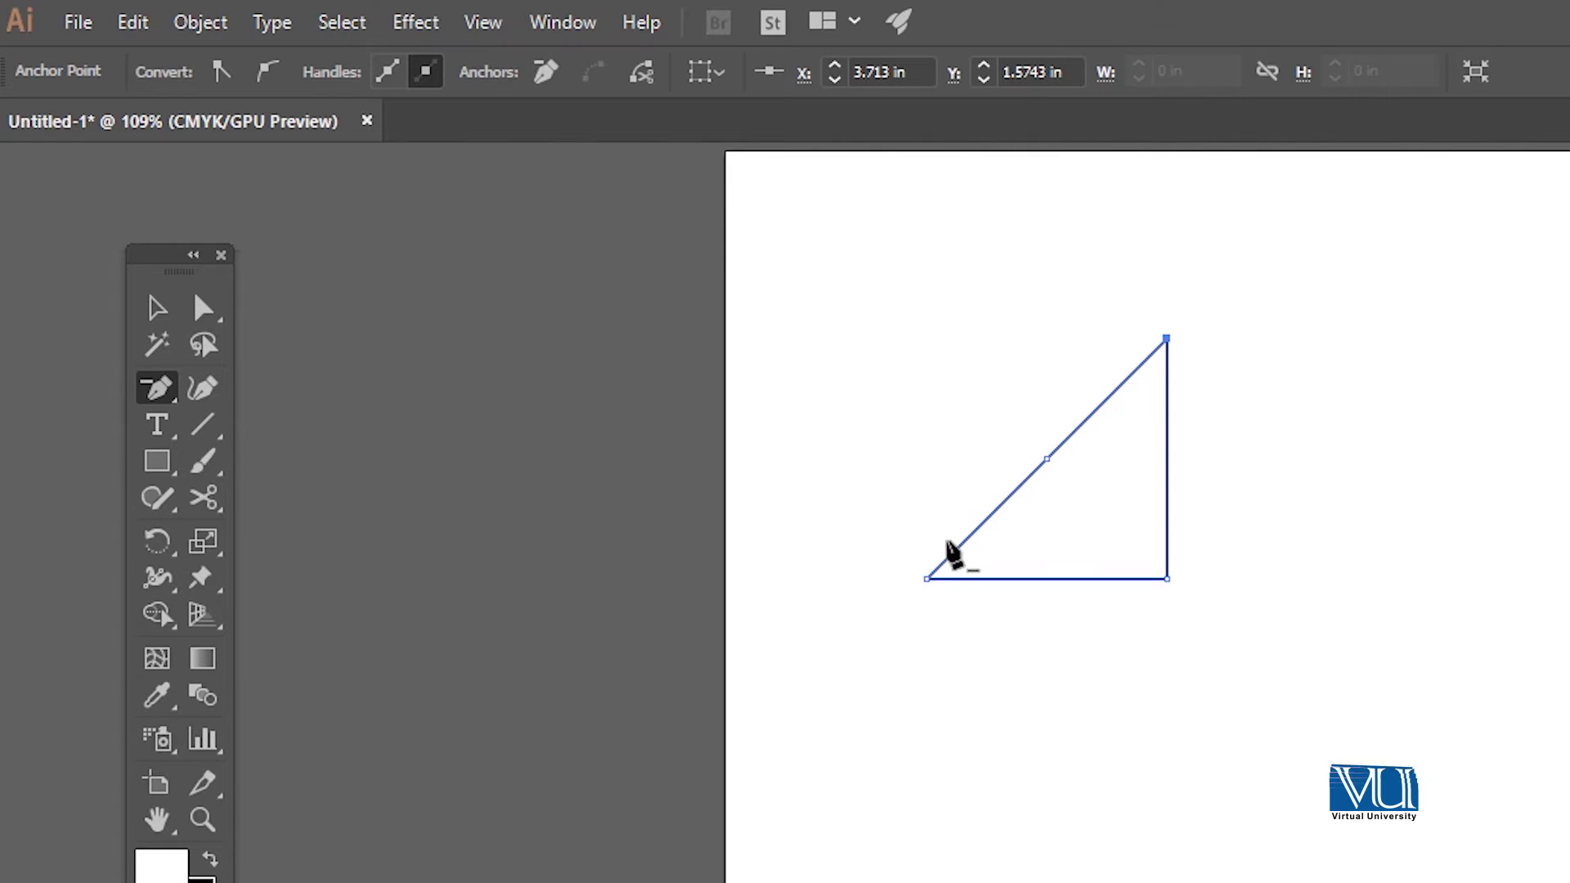
left_click(925, 580)
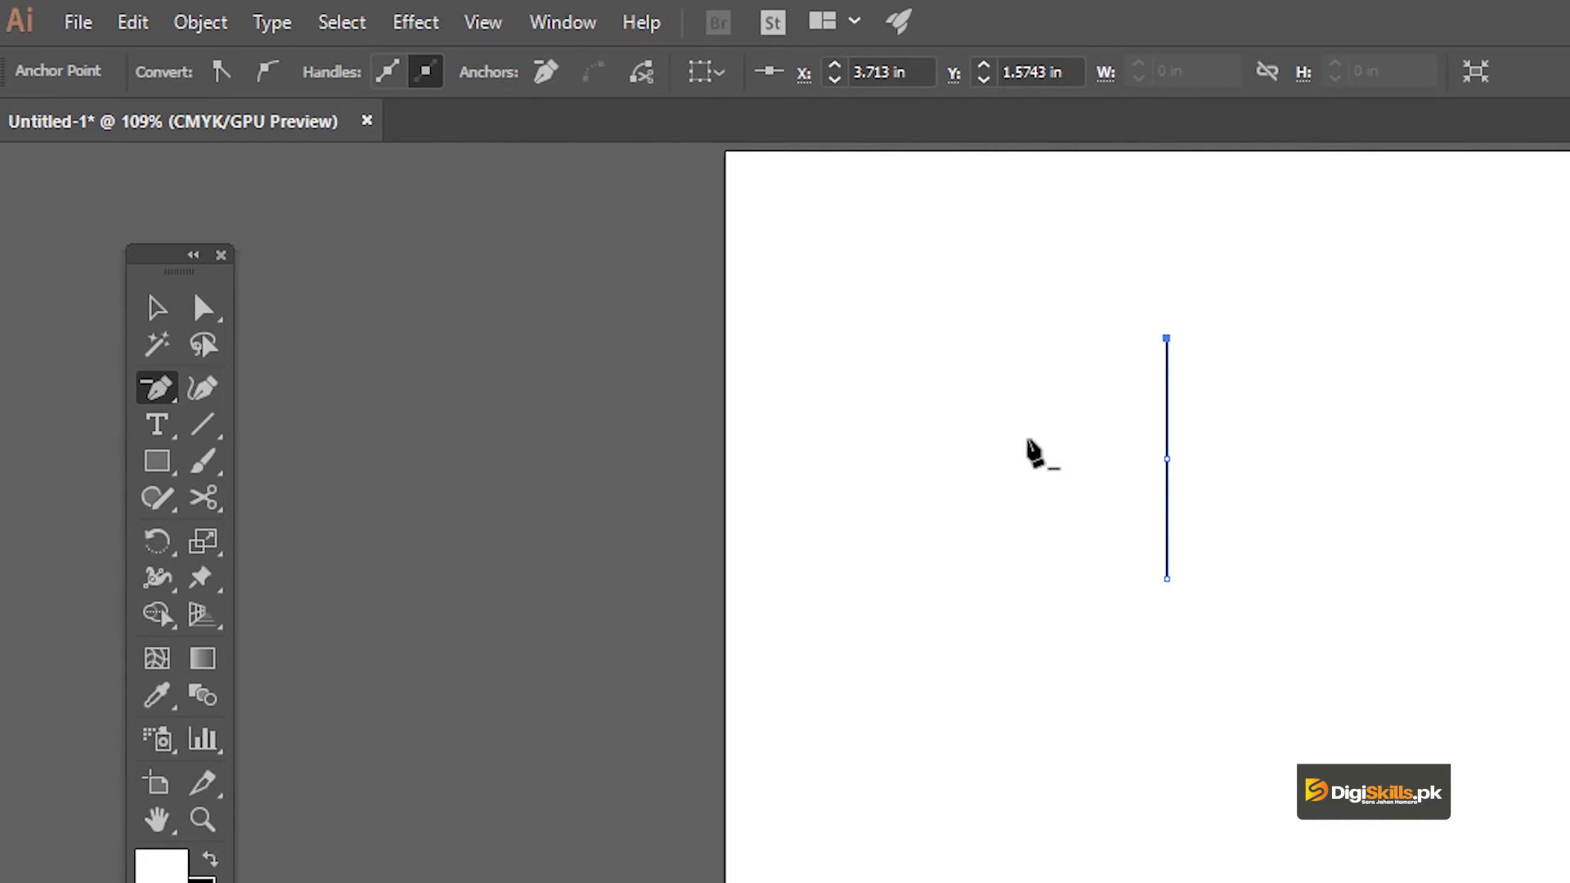
left_click(1167, 339)
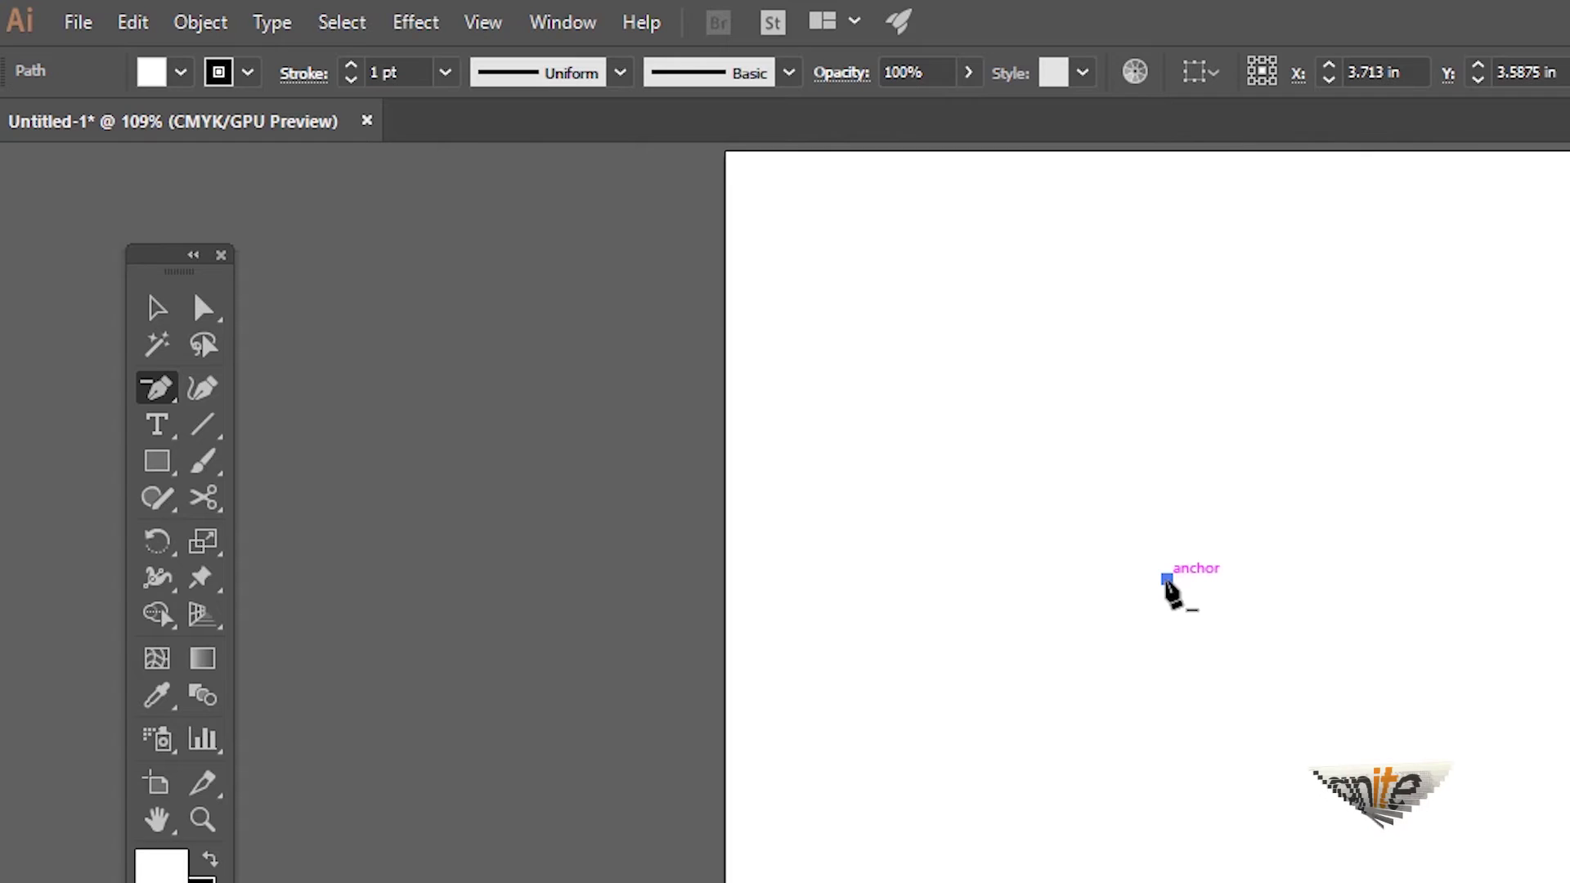
left_click(1170, 586)
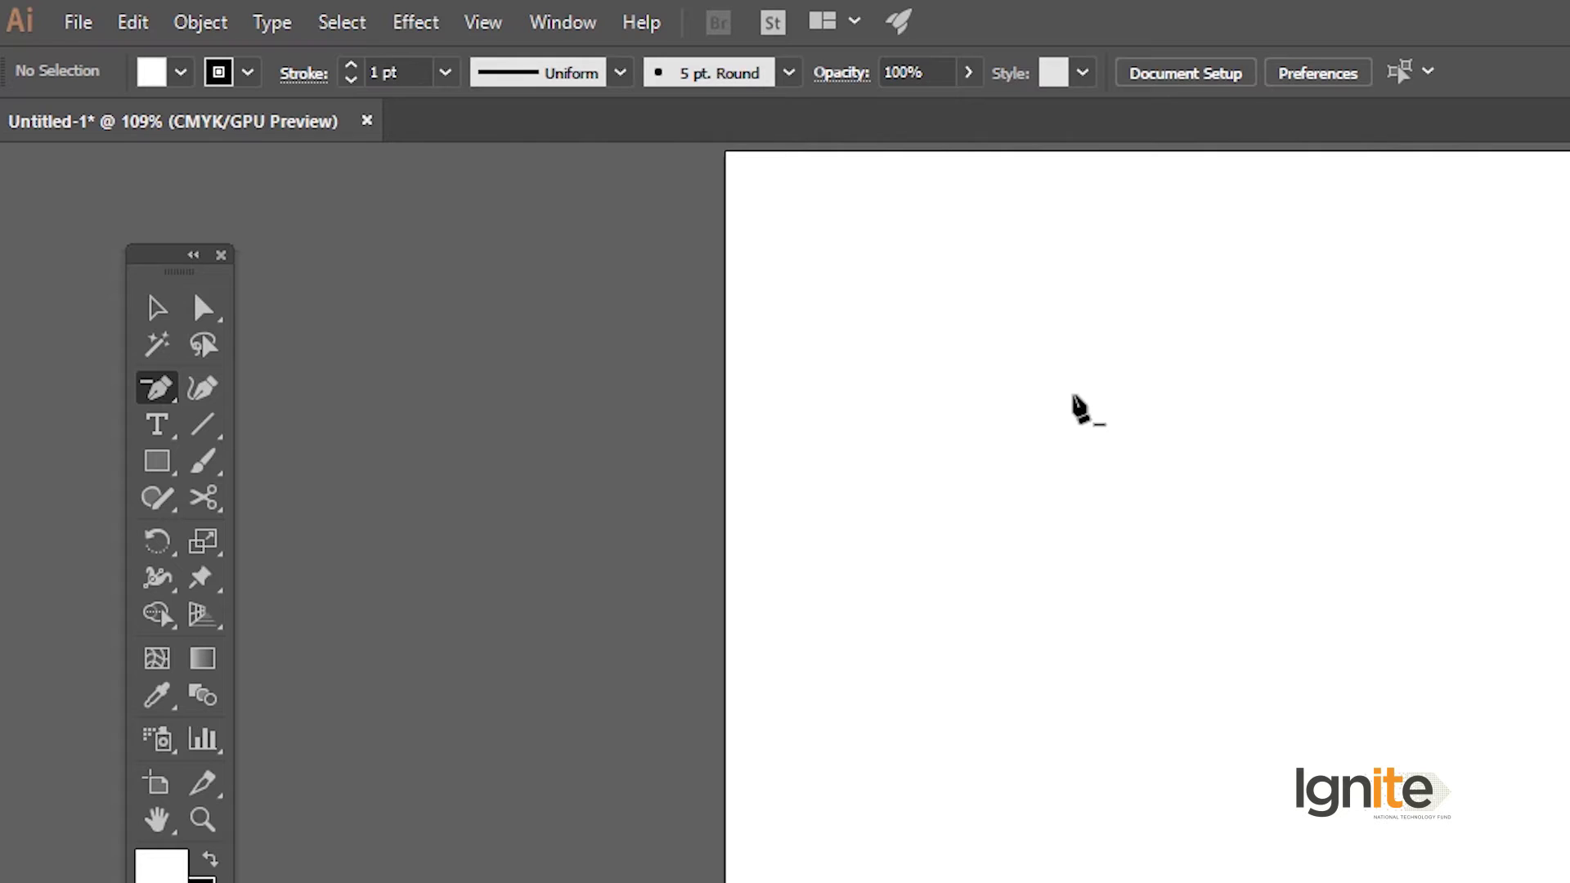
Draw a new square about 1.89 in wide on the empty artboard
left_click(168, 398)
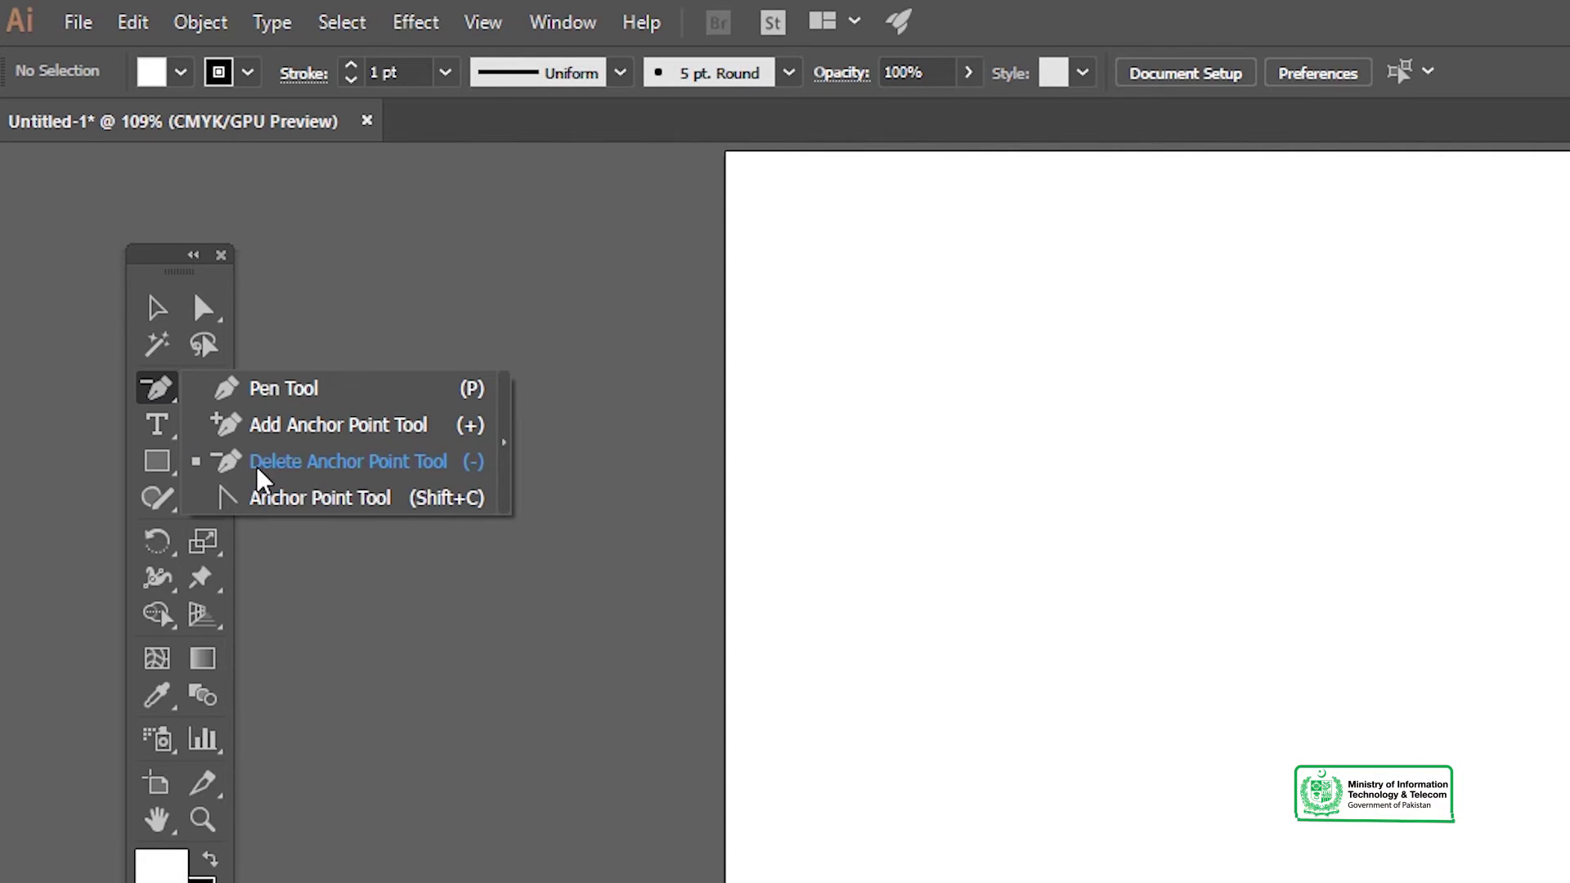
left_click(259, 471)
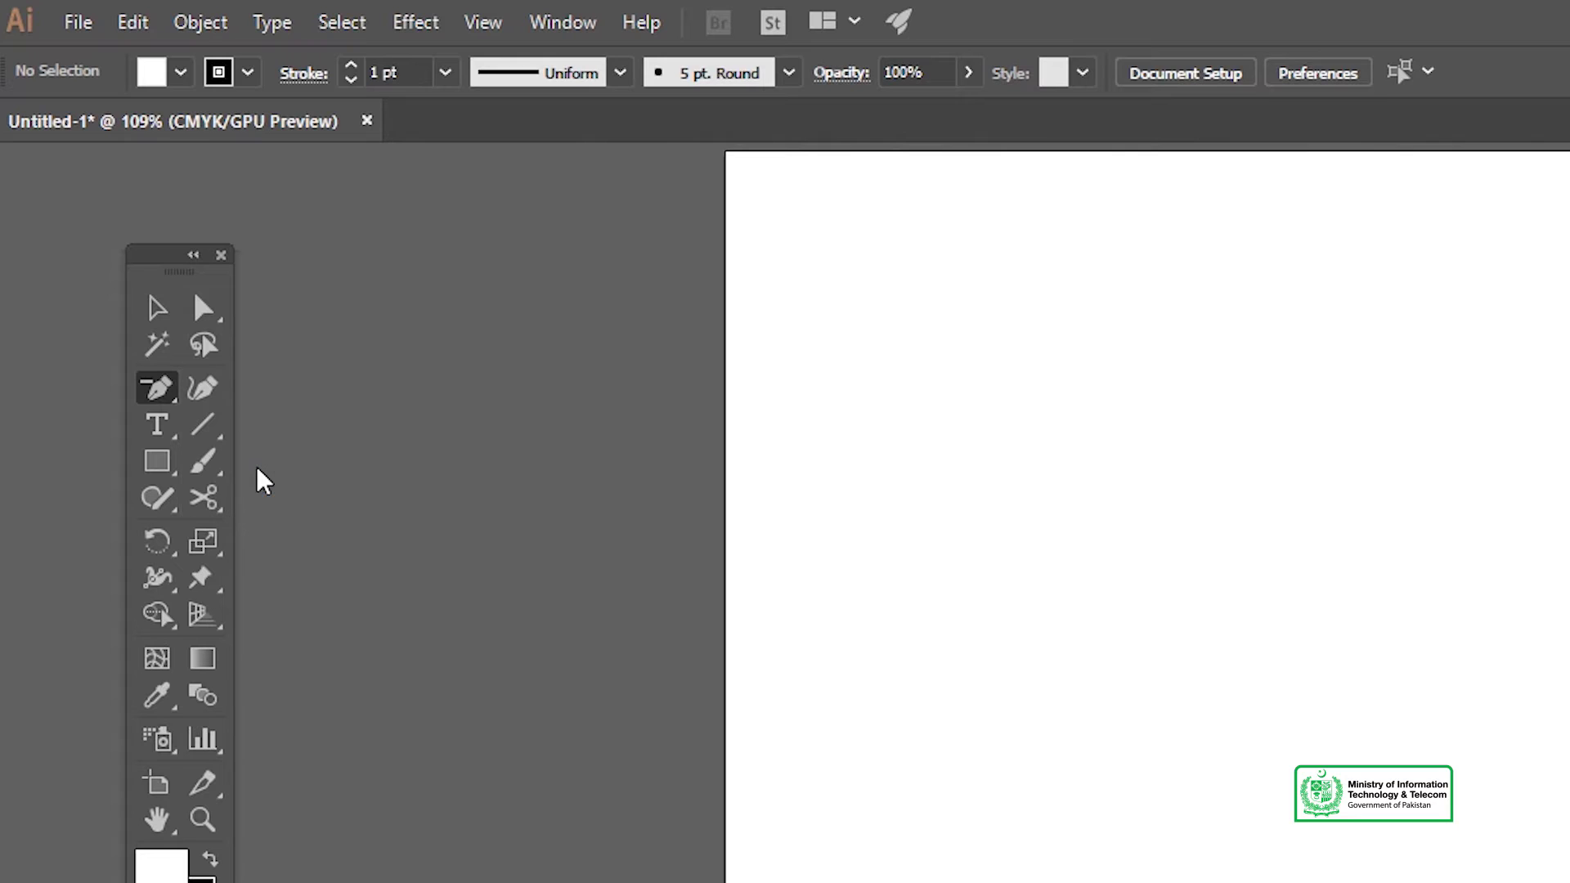
left_click(156, 468)
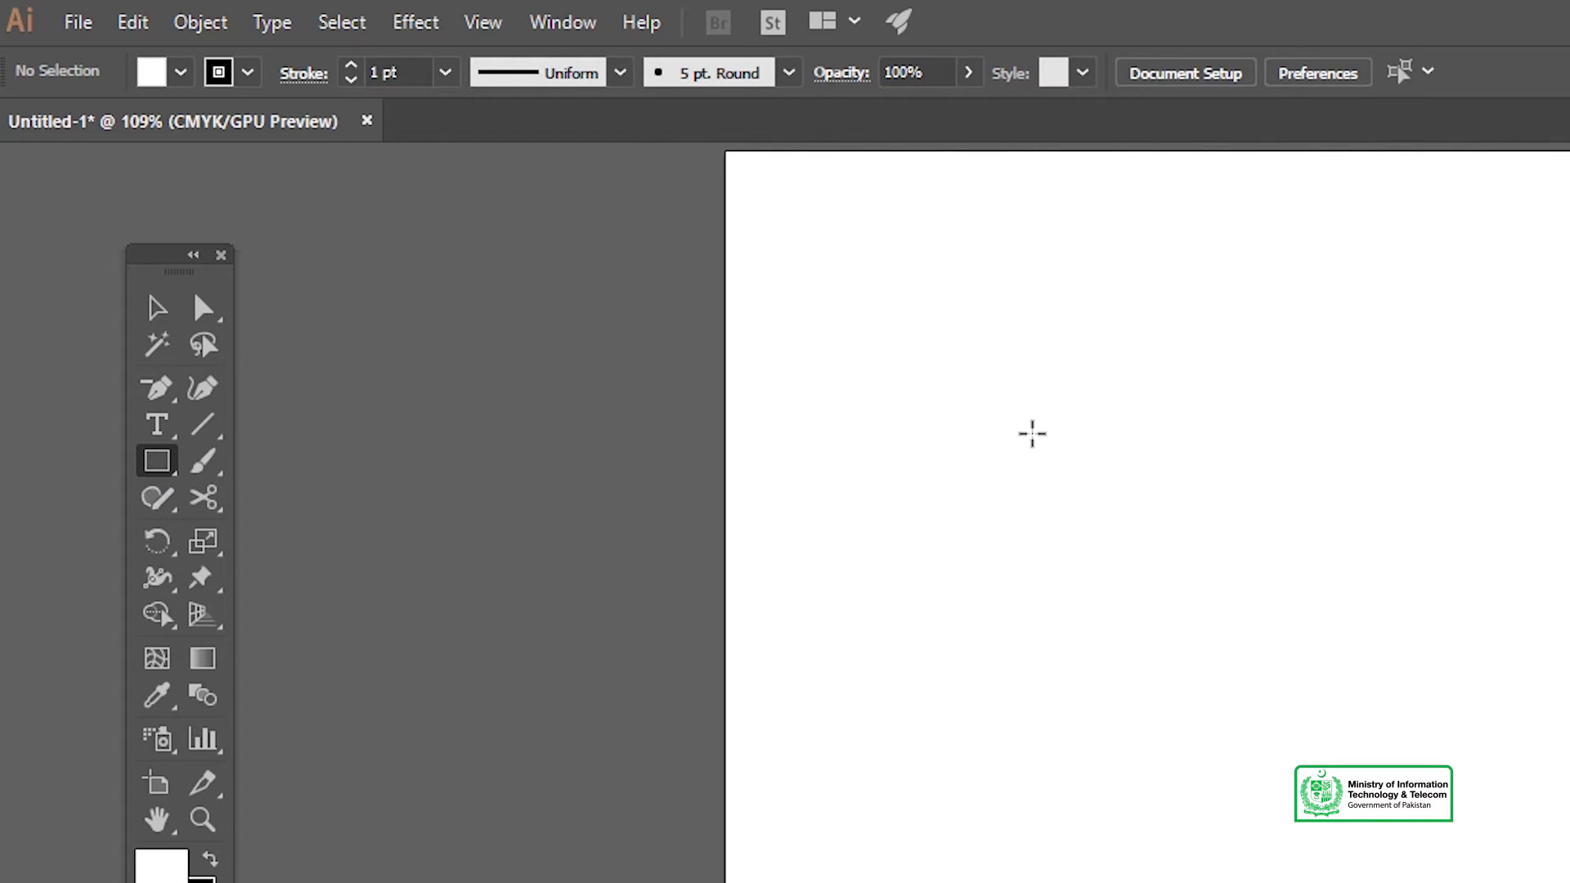
left_click_drag(1040, 434, 1147, 543)
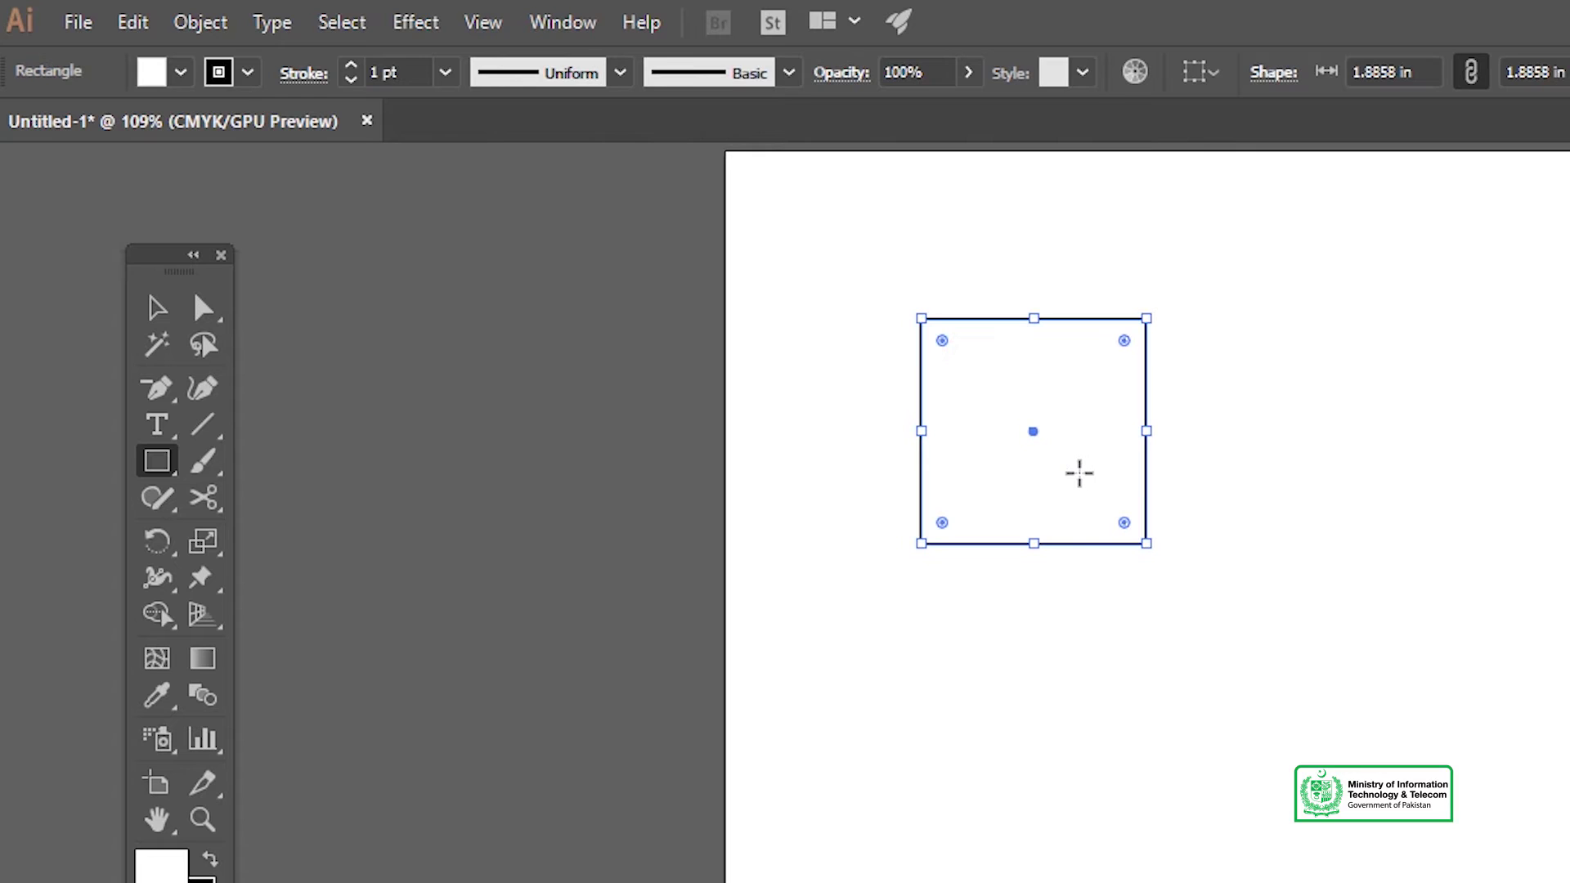
Add an anchor point at the midpoint of the square's top edge with the Add Anchor Point tool
left_click(158, 391)
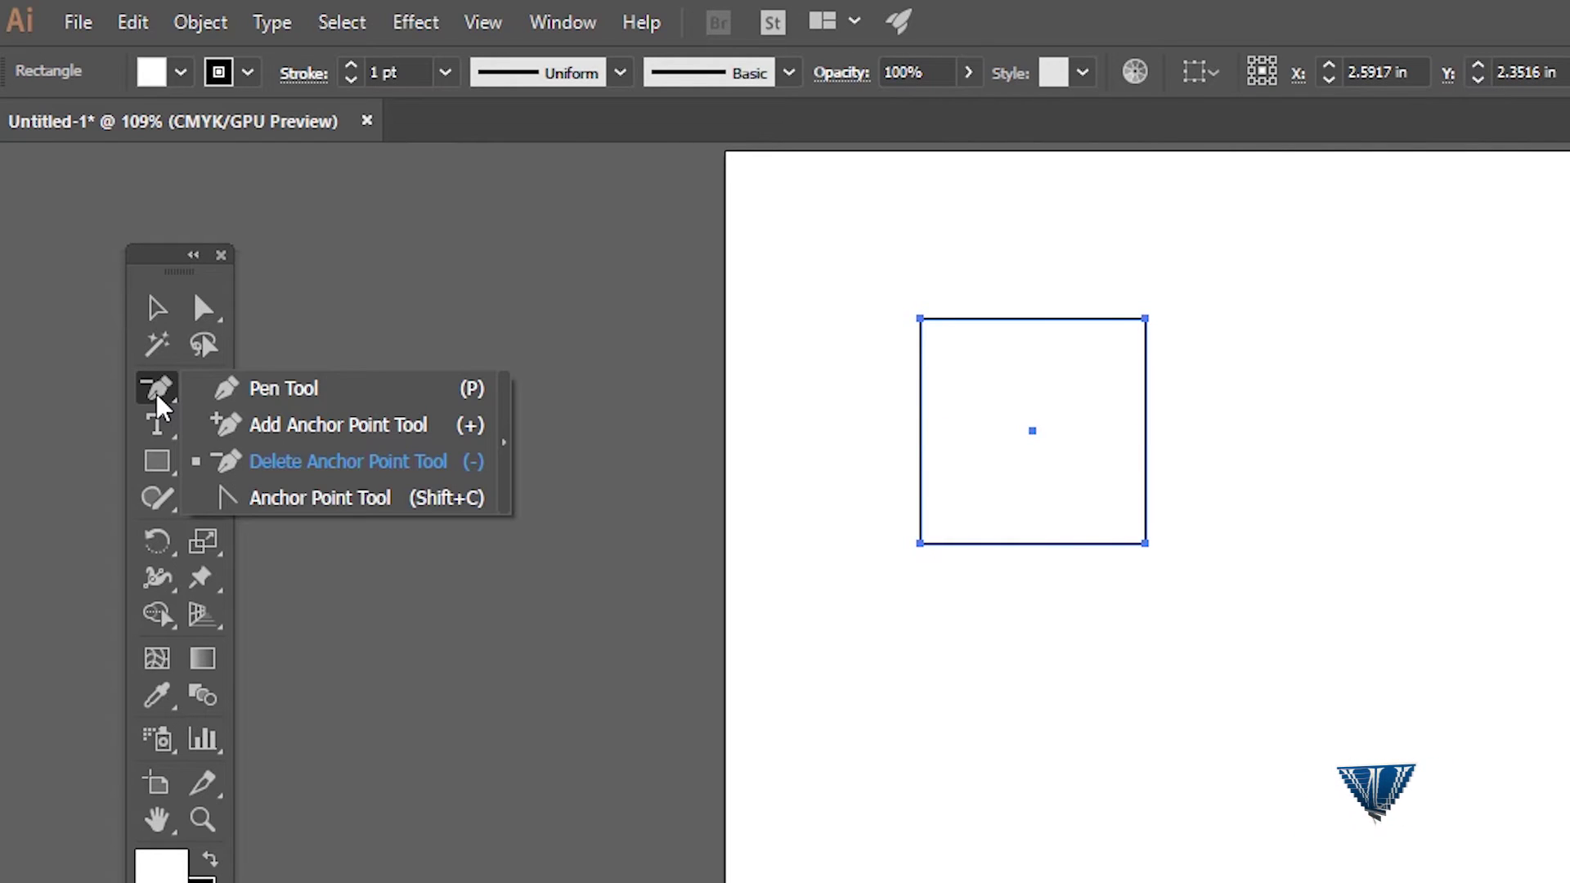
left_click(300, 432)
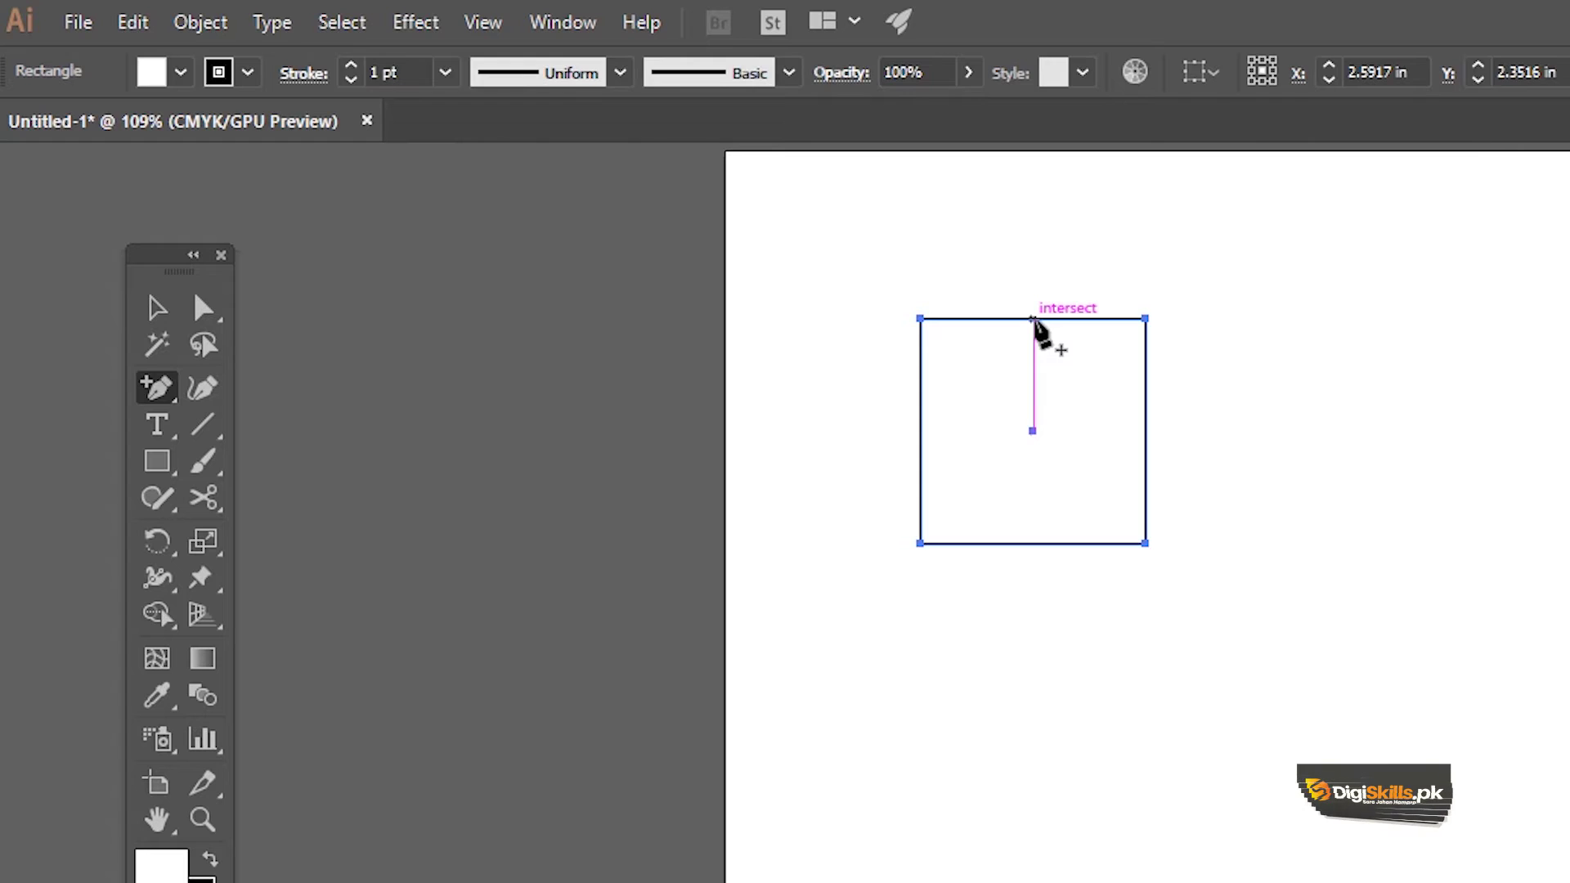
left_click(1033, 319)
Add four more anchor points along the square's top edge, two on each side of the midpoint
key("z")
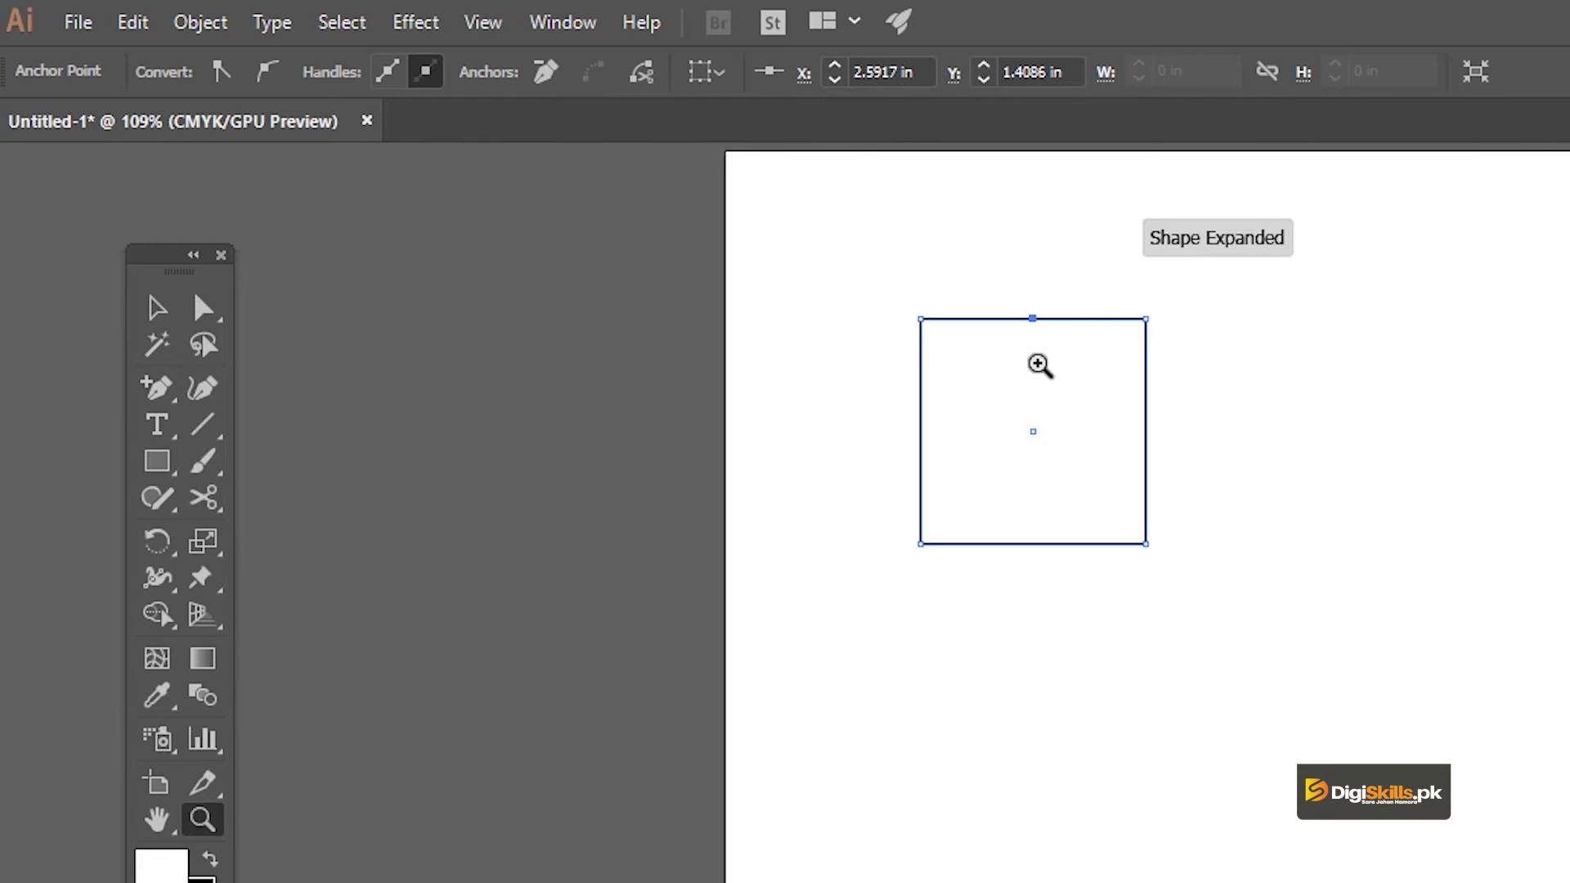
left_click(1040, 365)
left_click(1128, 747)
left_click(1195, 790)
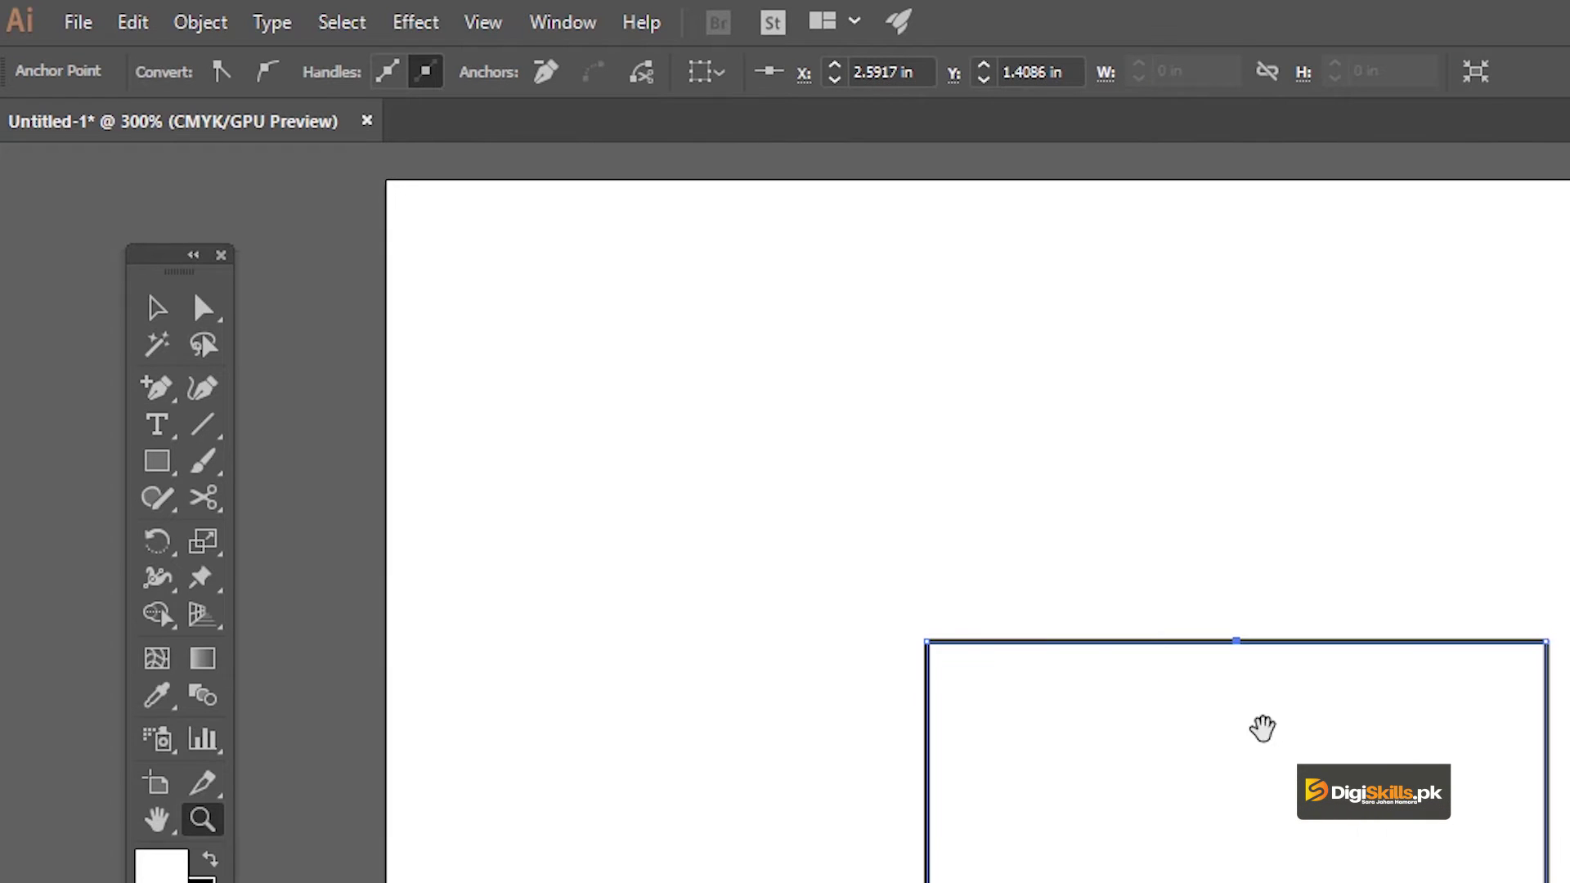
left_click_drag(1262, 728, 1124, 632)
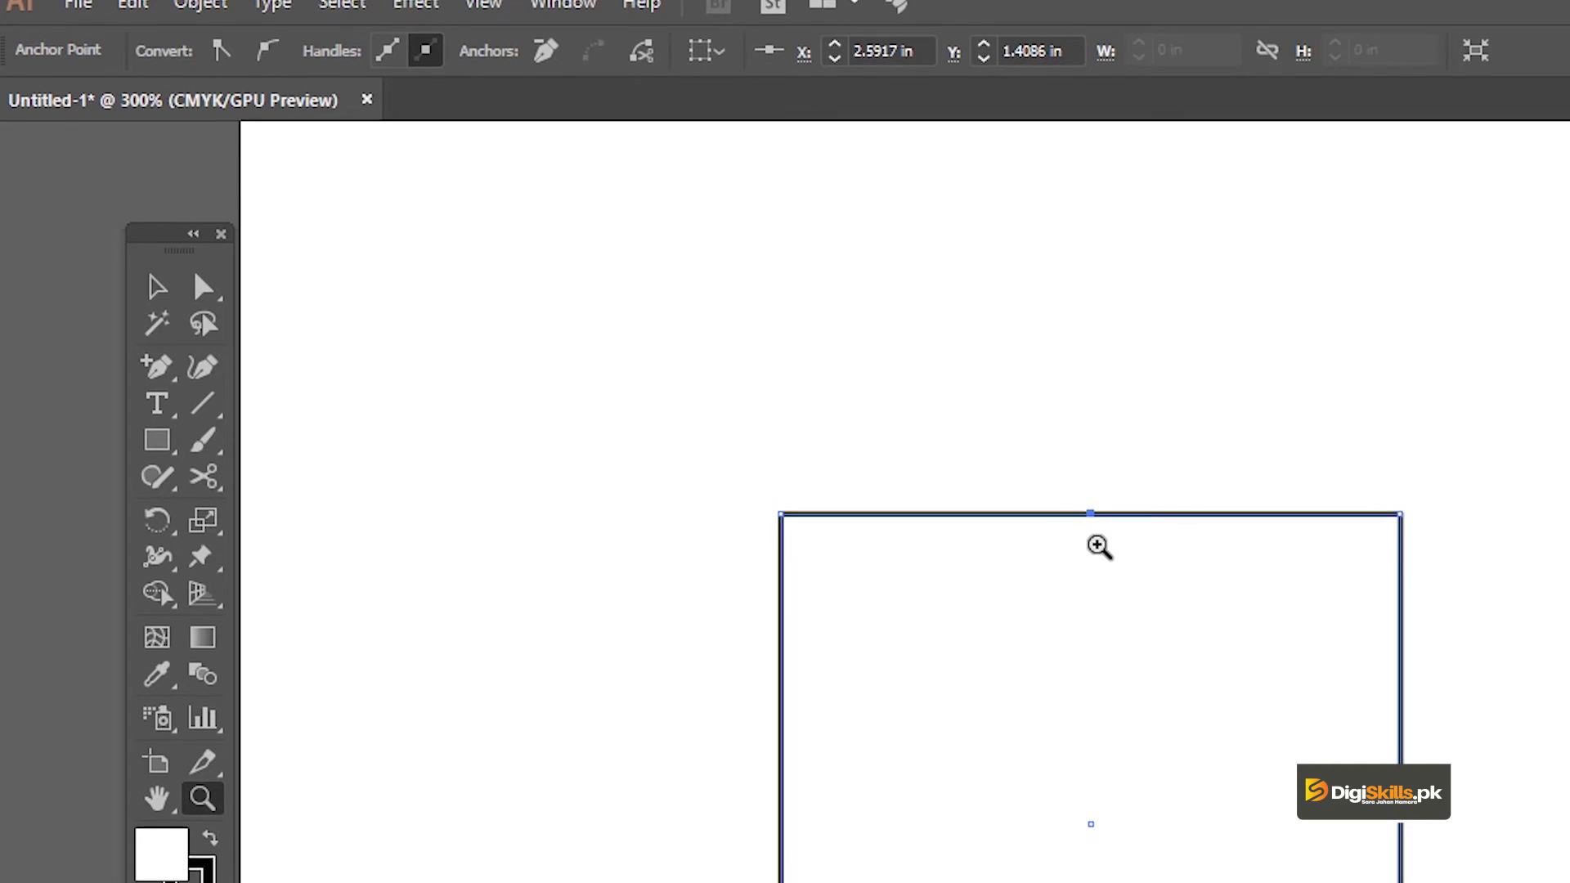
key("p")
left_click(158, 100)
left_click(280, 141)
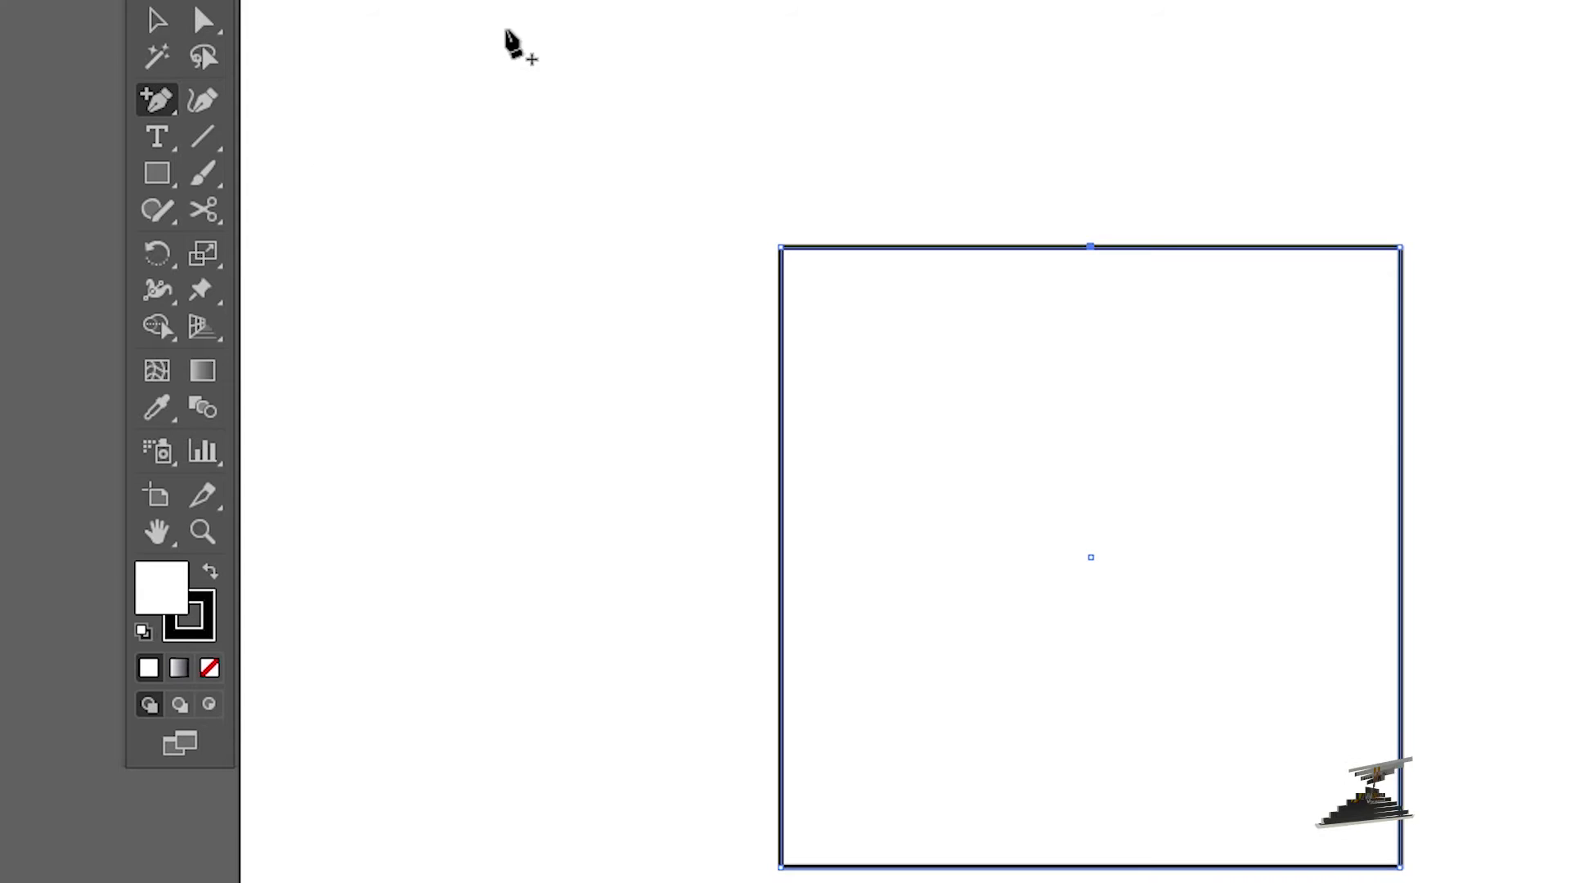
left_click(159, 111)
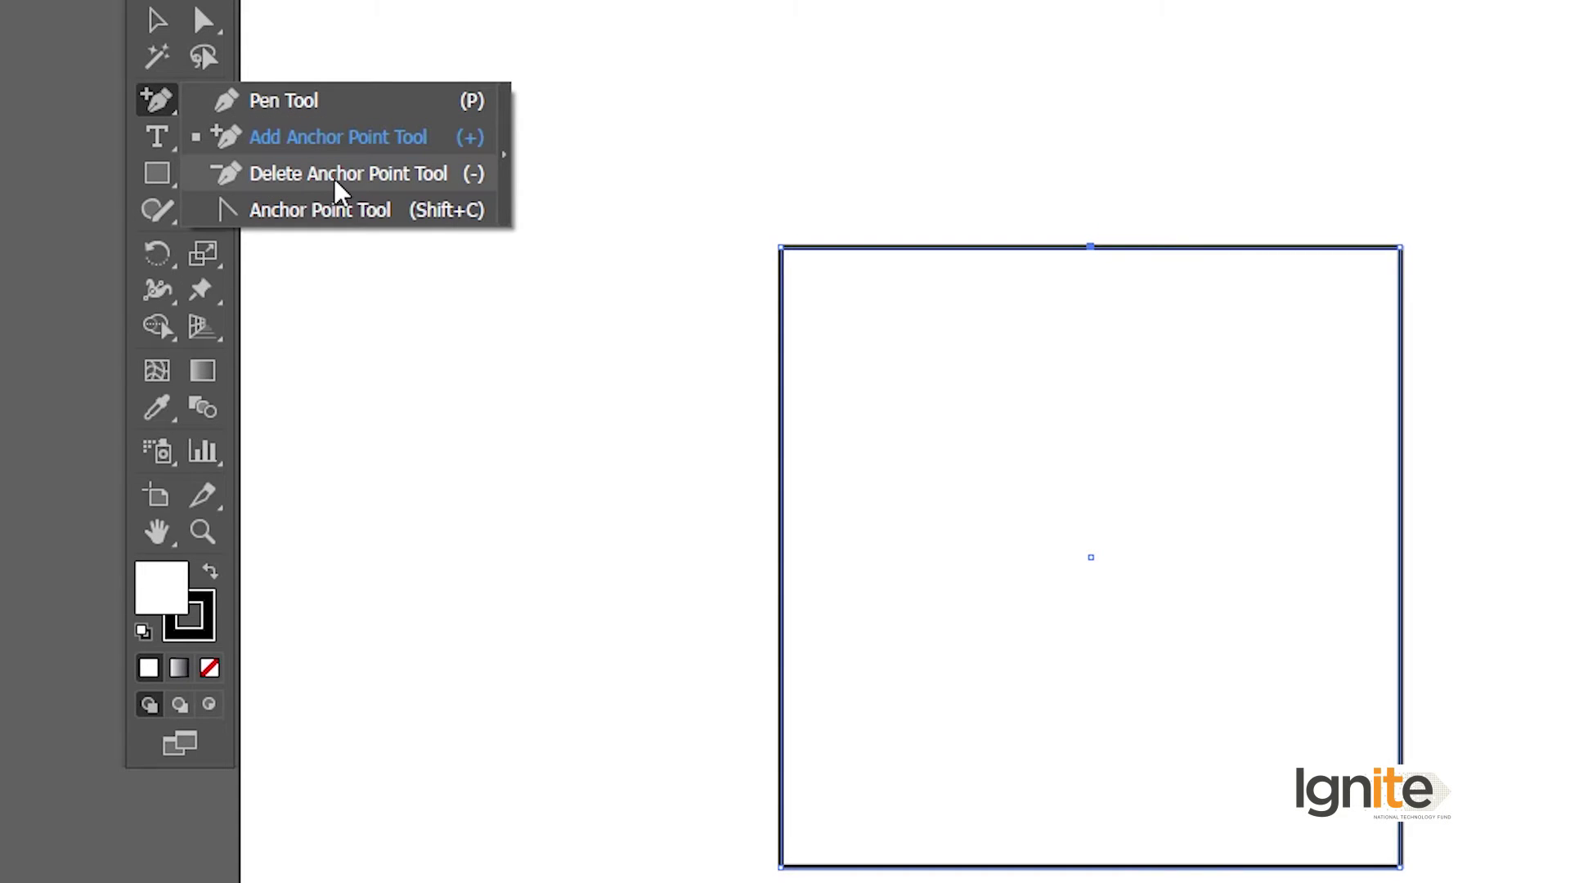
left_click(324, 137)
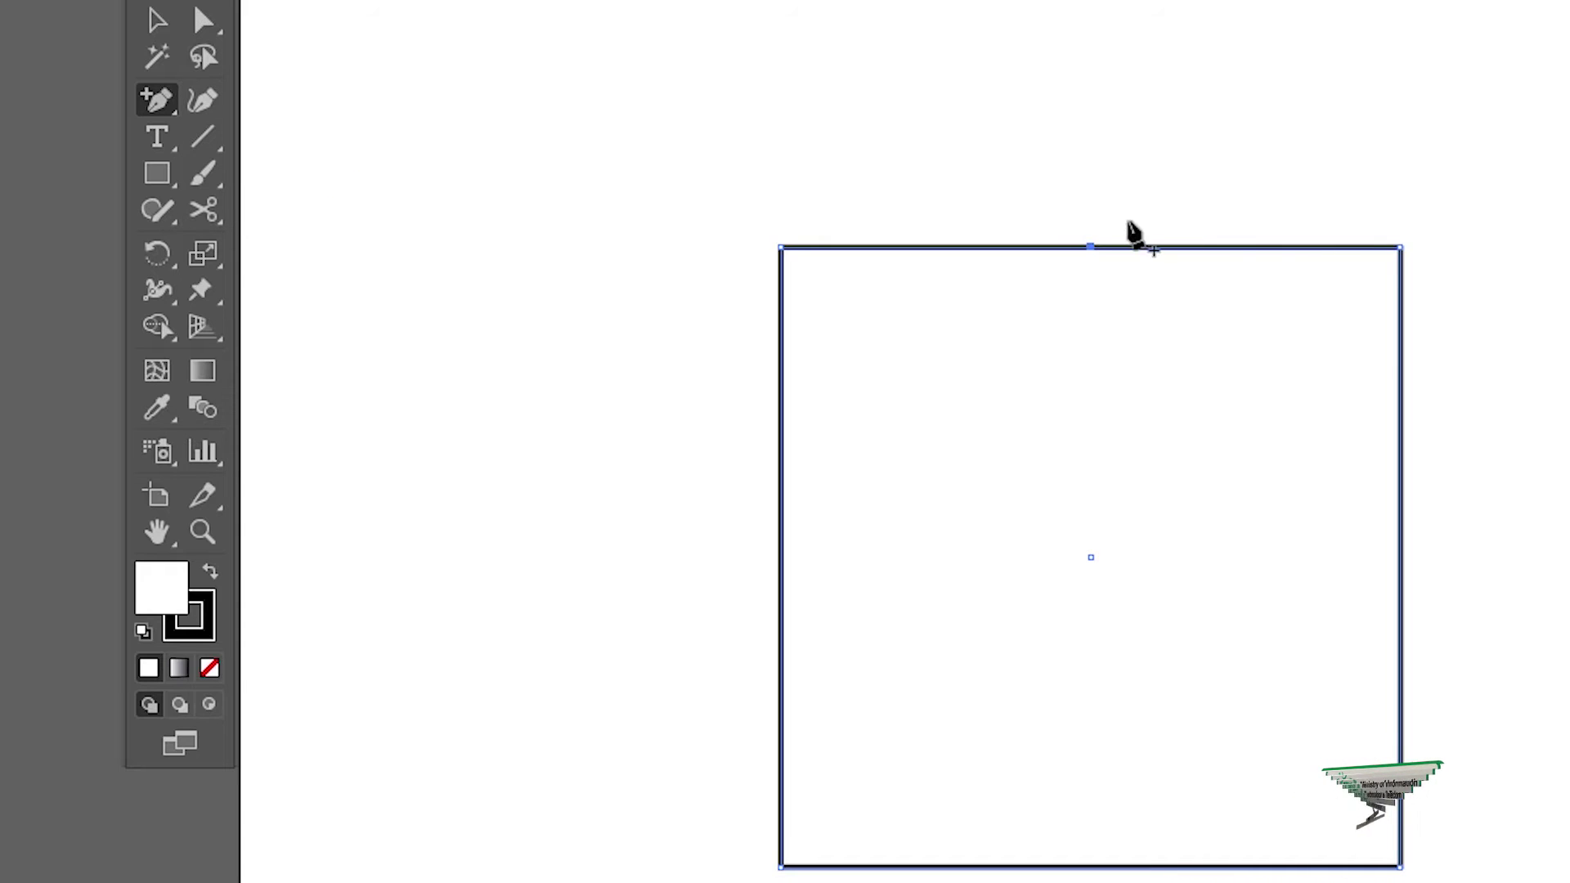
left_click(1204, 247)
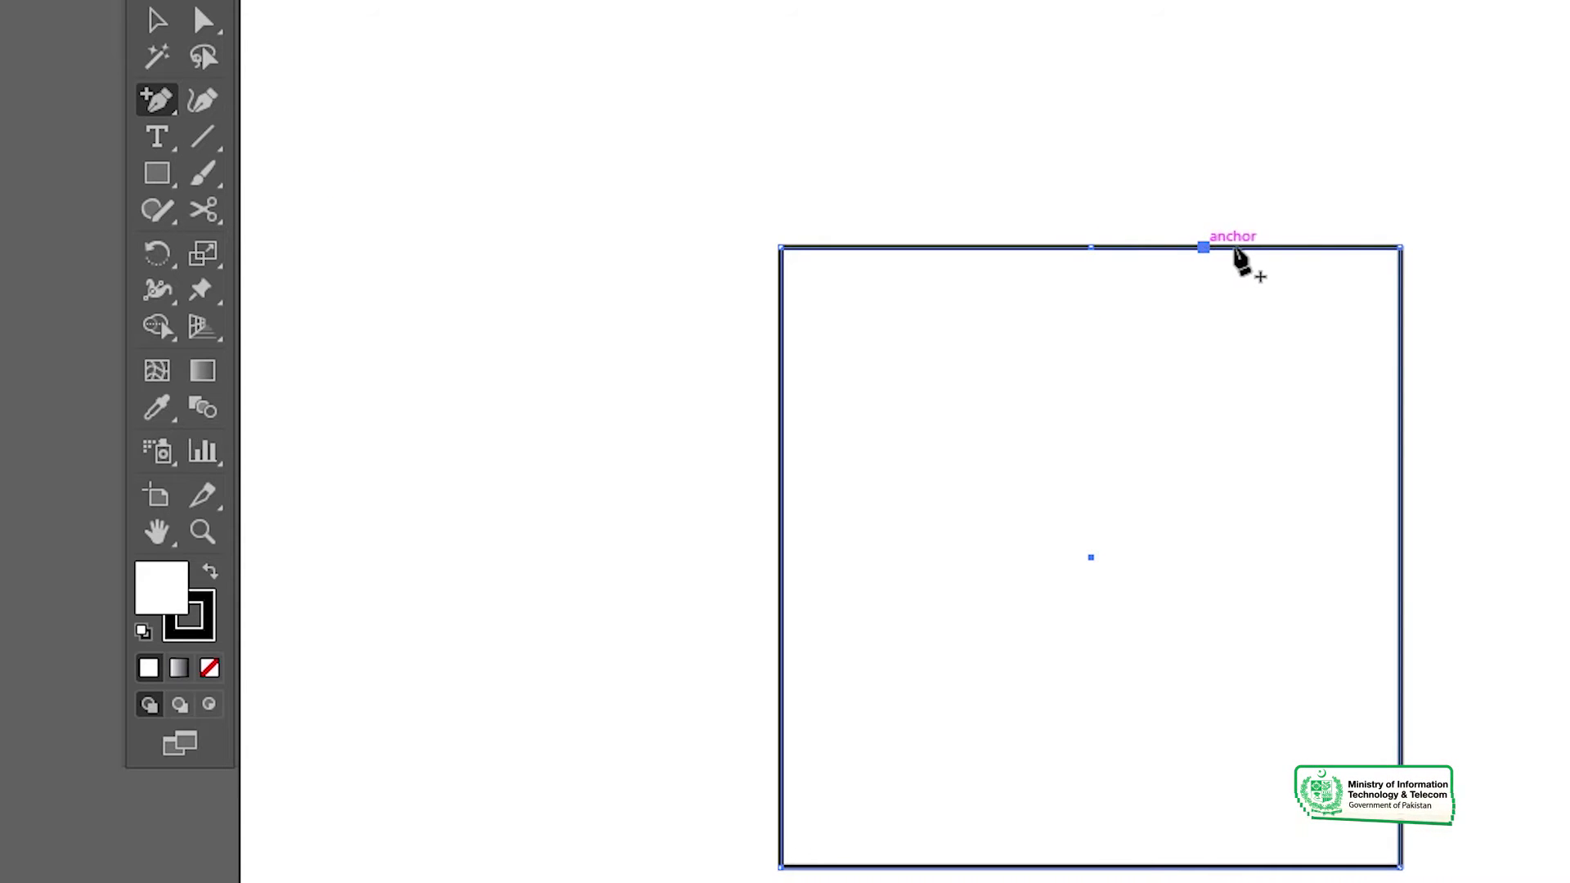
left_click(1302, 247)
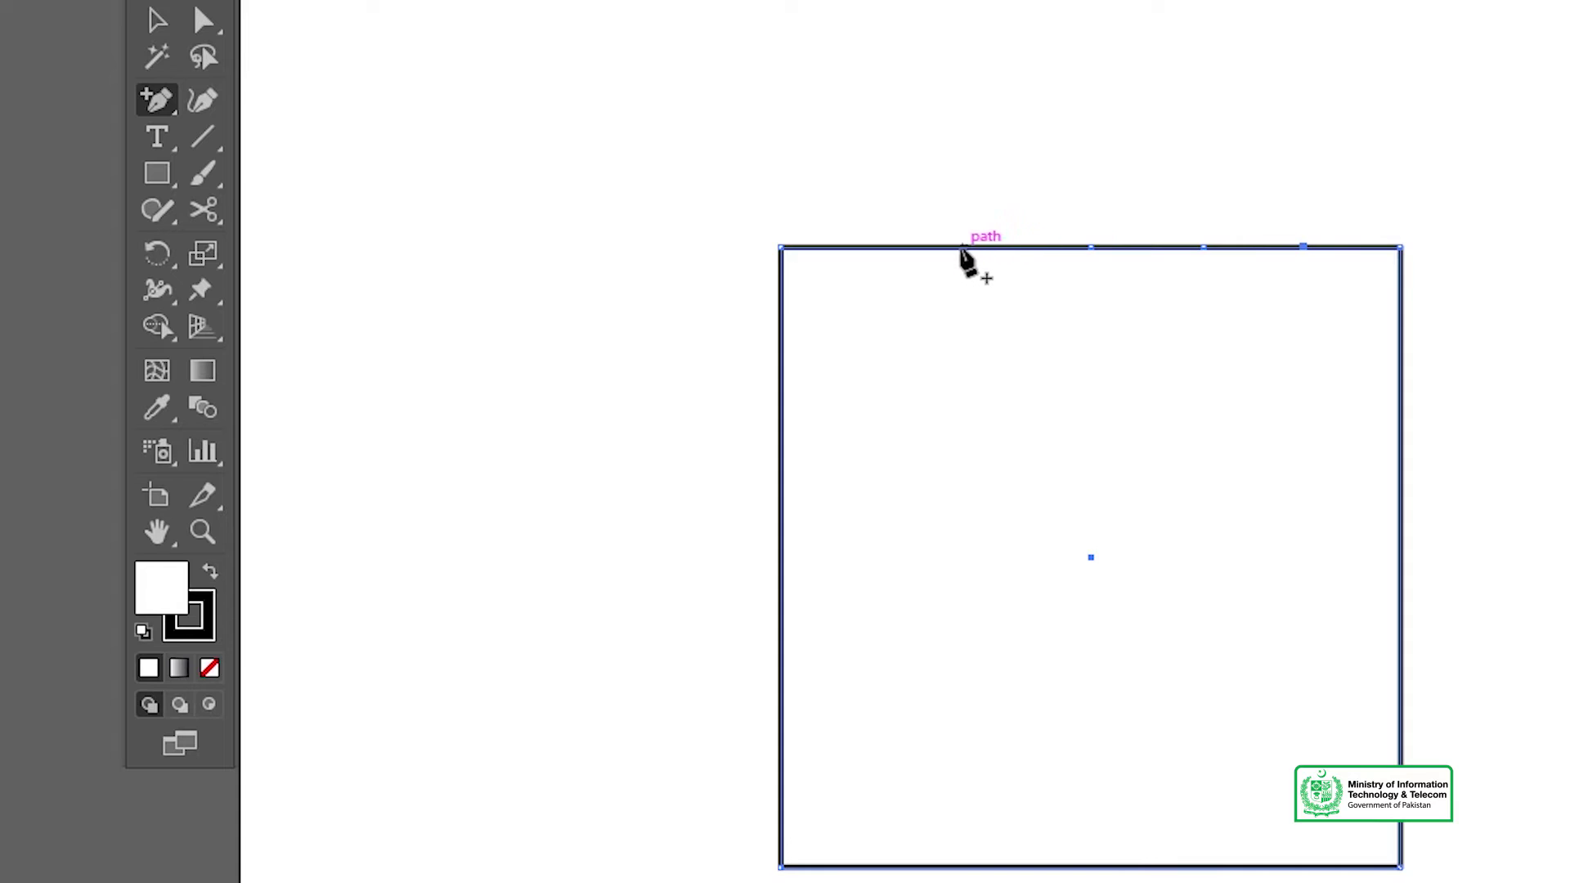
left_click(835, 247)
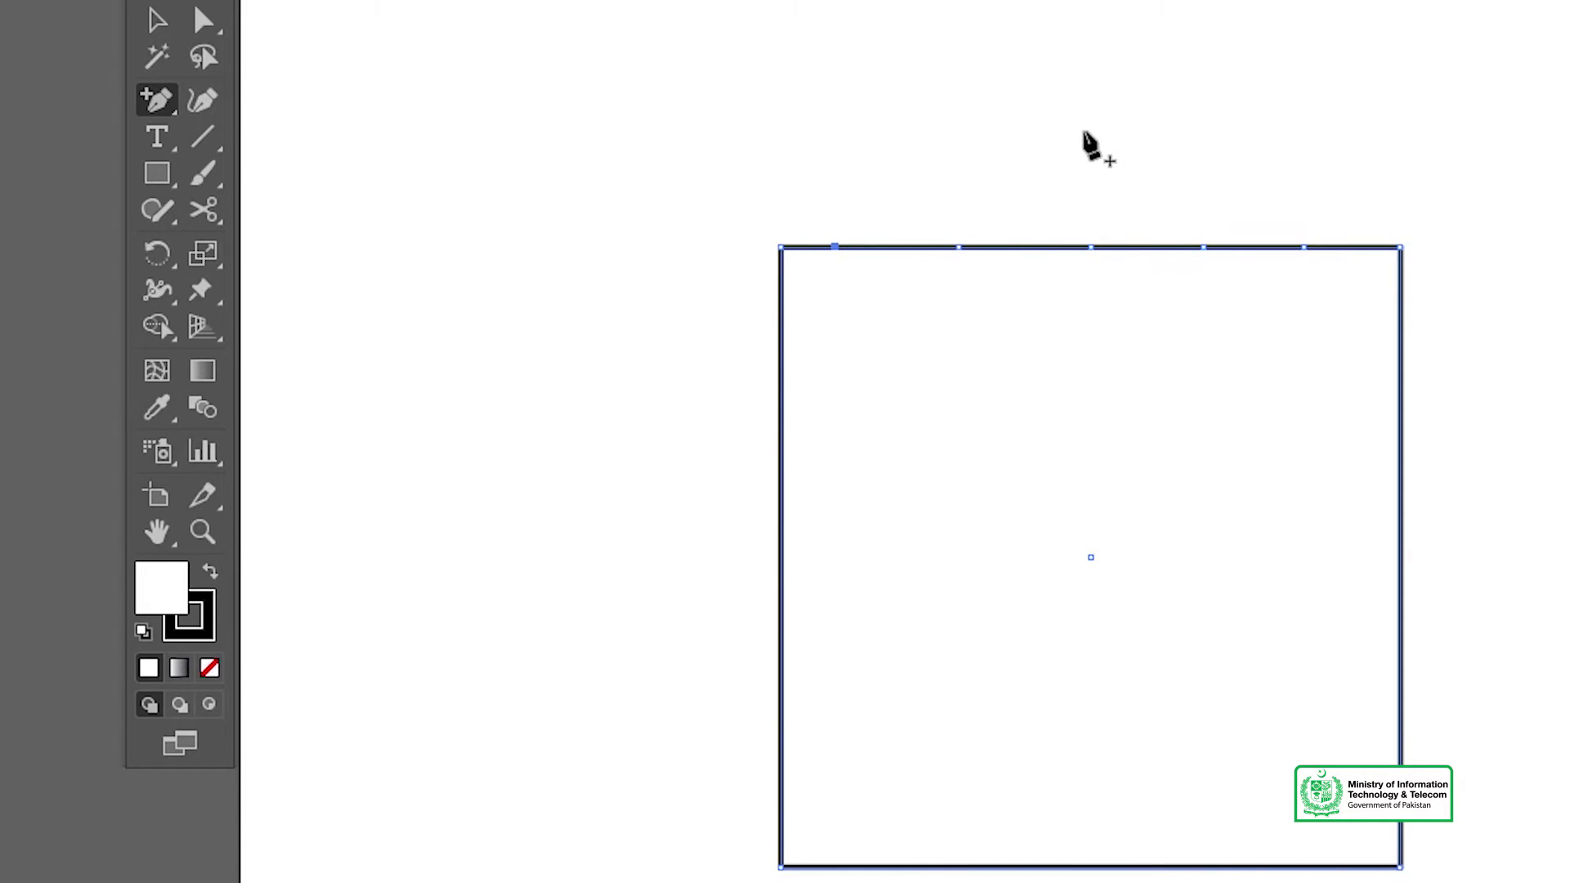
Pull the first, middle and last added anchor points upward with the Direct Selection tool to form a zigzag top edge
left_click(203, 20)
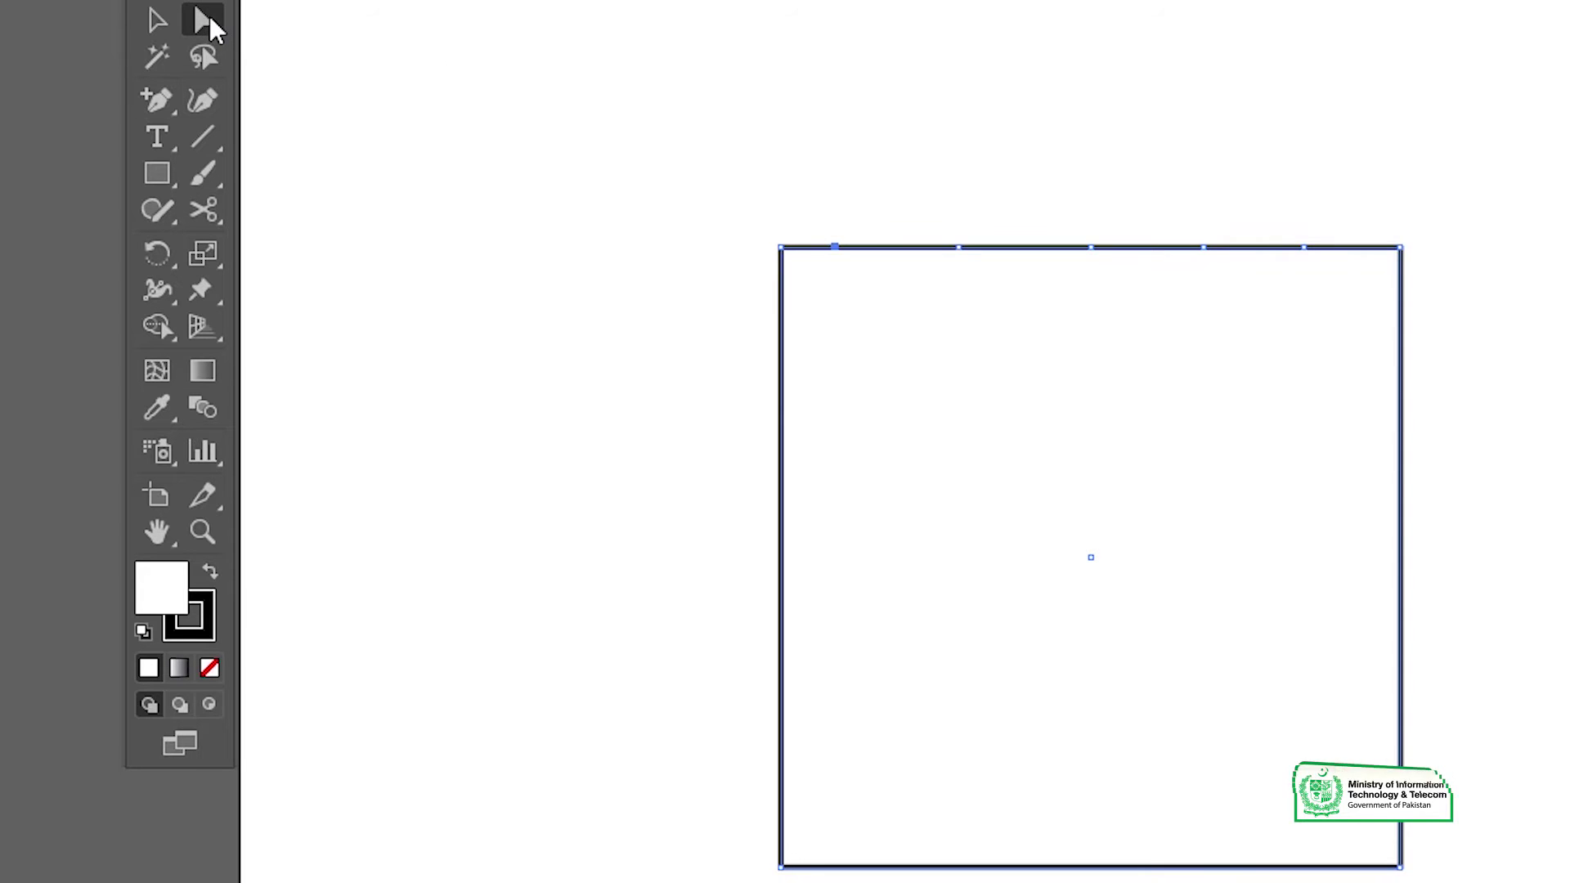
left_click_drag(836, 247, 869, 173)
left_click_drag(1092, 248, 1117, 154)
left_click_drag(1305, 248, 1384, 154)
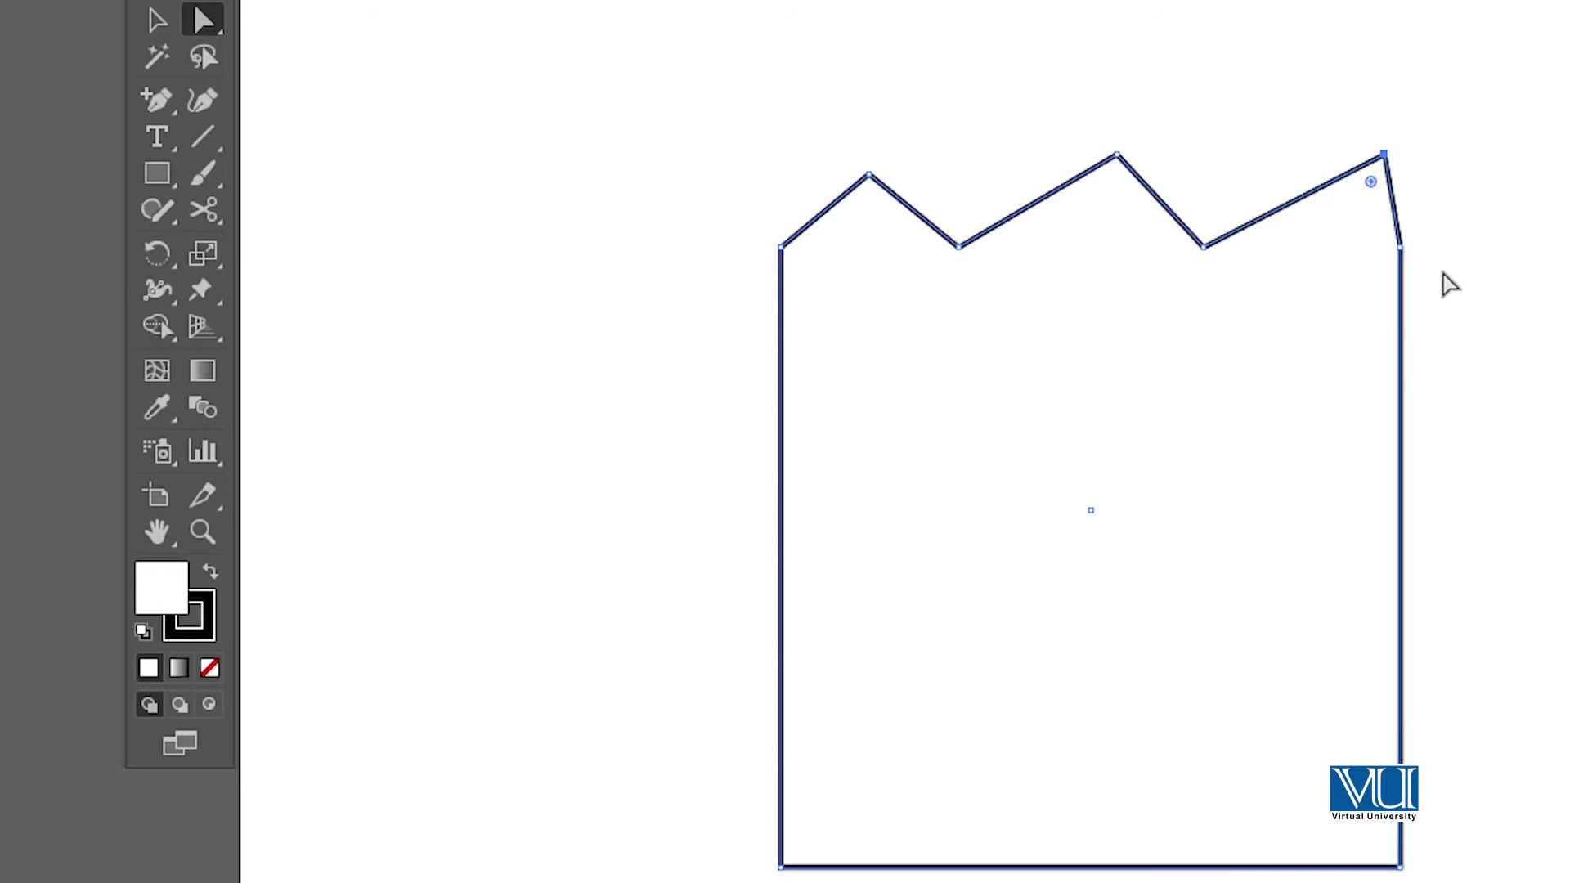
Undo the anchor point moves that shaped the zigzag top edge
key("ctrl+z")
key("ctrl+z")
key("ctrl+z")
key("ctrl+z")
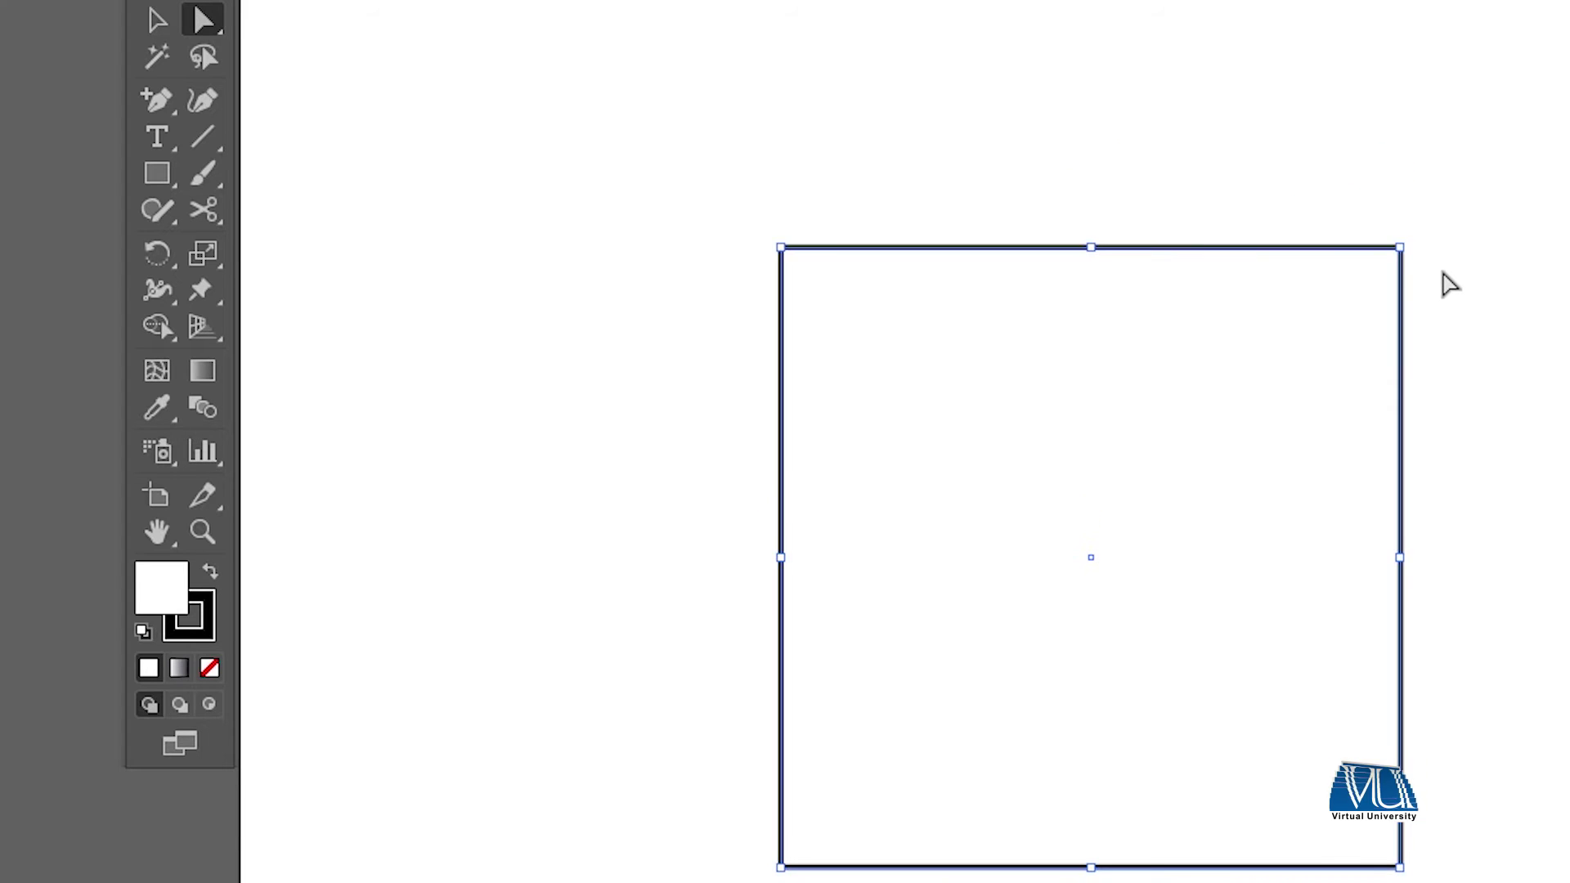
Pull direction handles from the square's upper-left corner and the second and fourth added top-edge anchors with the Anchor Point tool
left_click(172, 111)
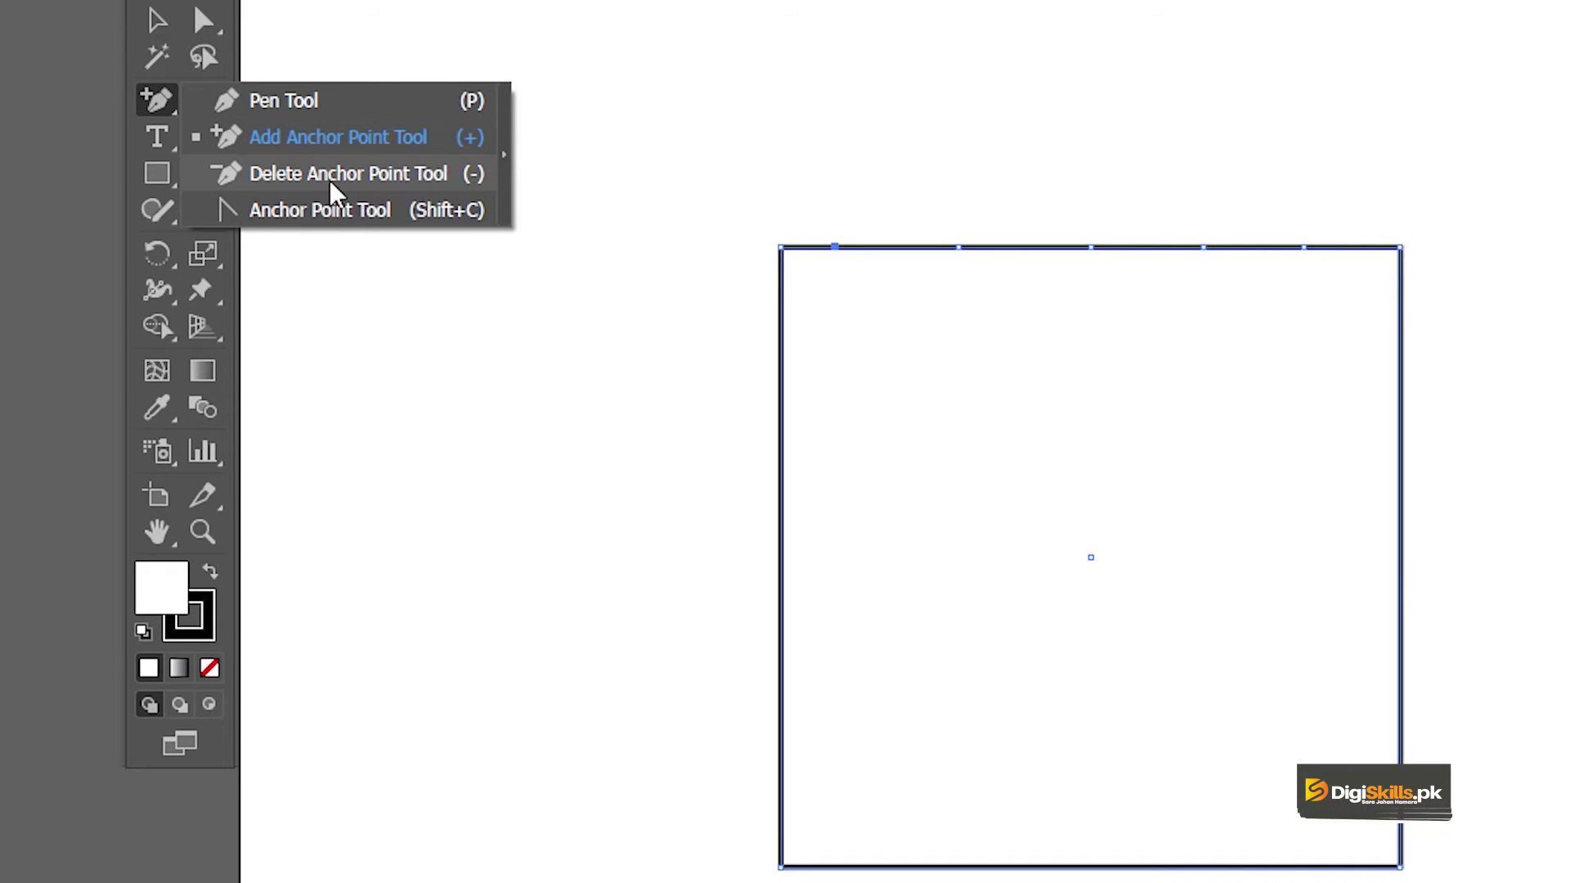
left_click(301, 216)
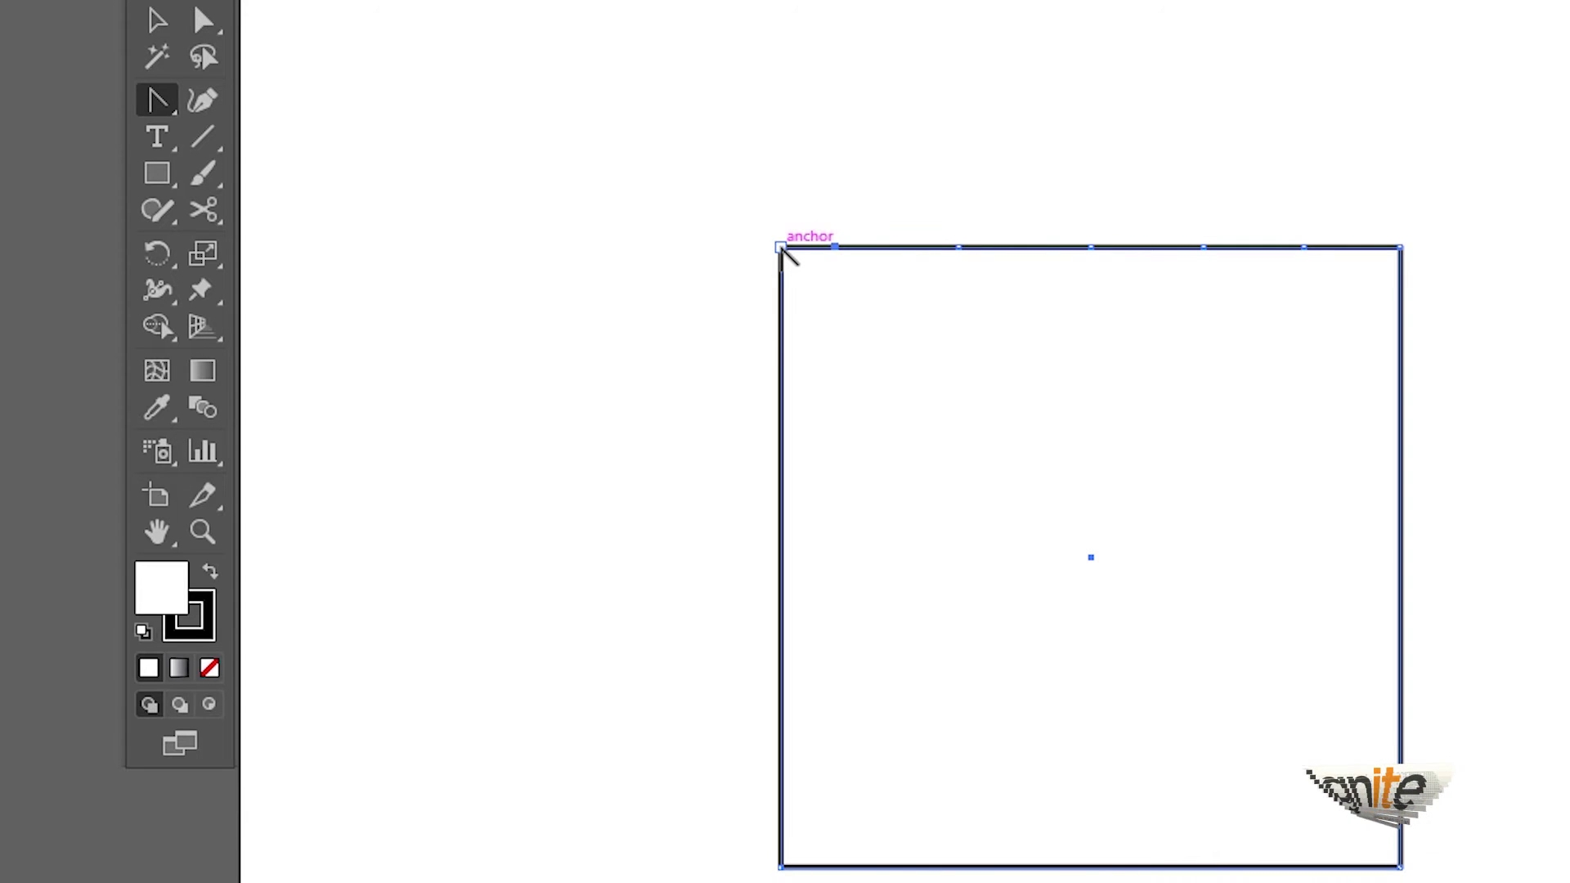
left_click(781, 247)
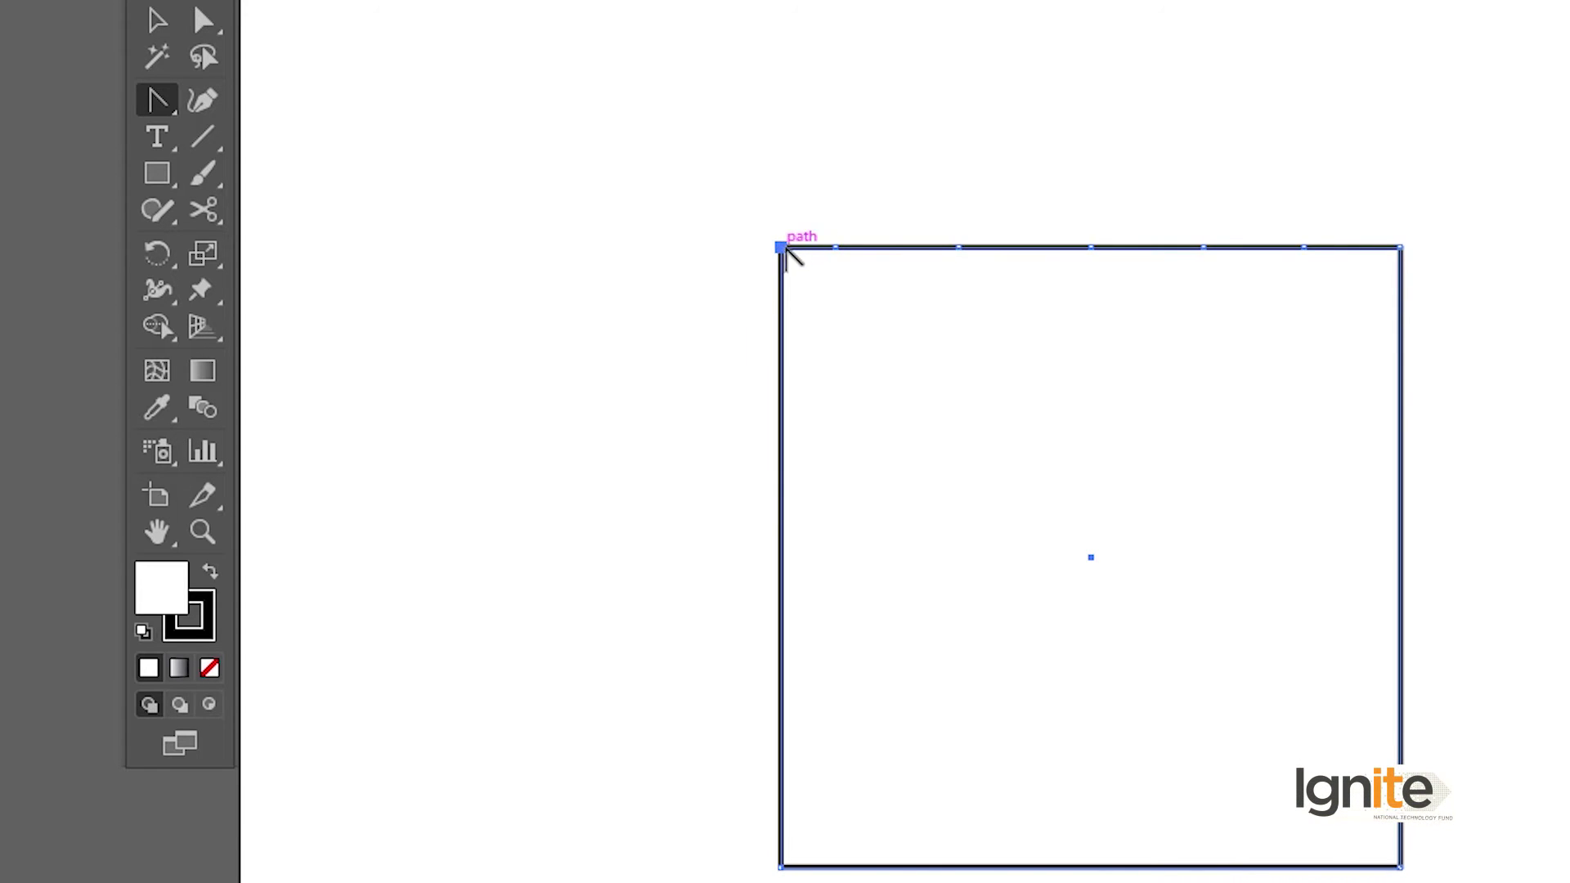
left_click_drag(814, 245, 791, 166)
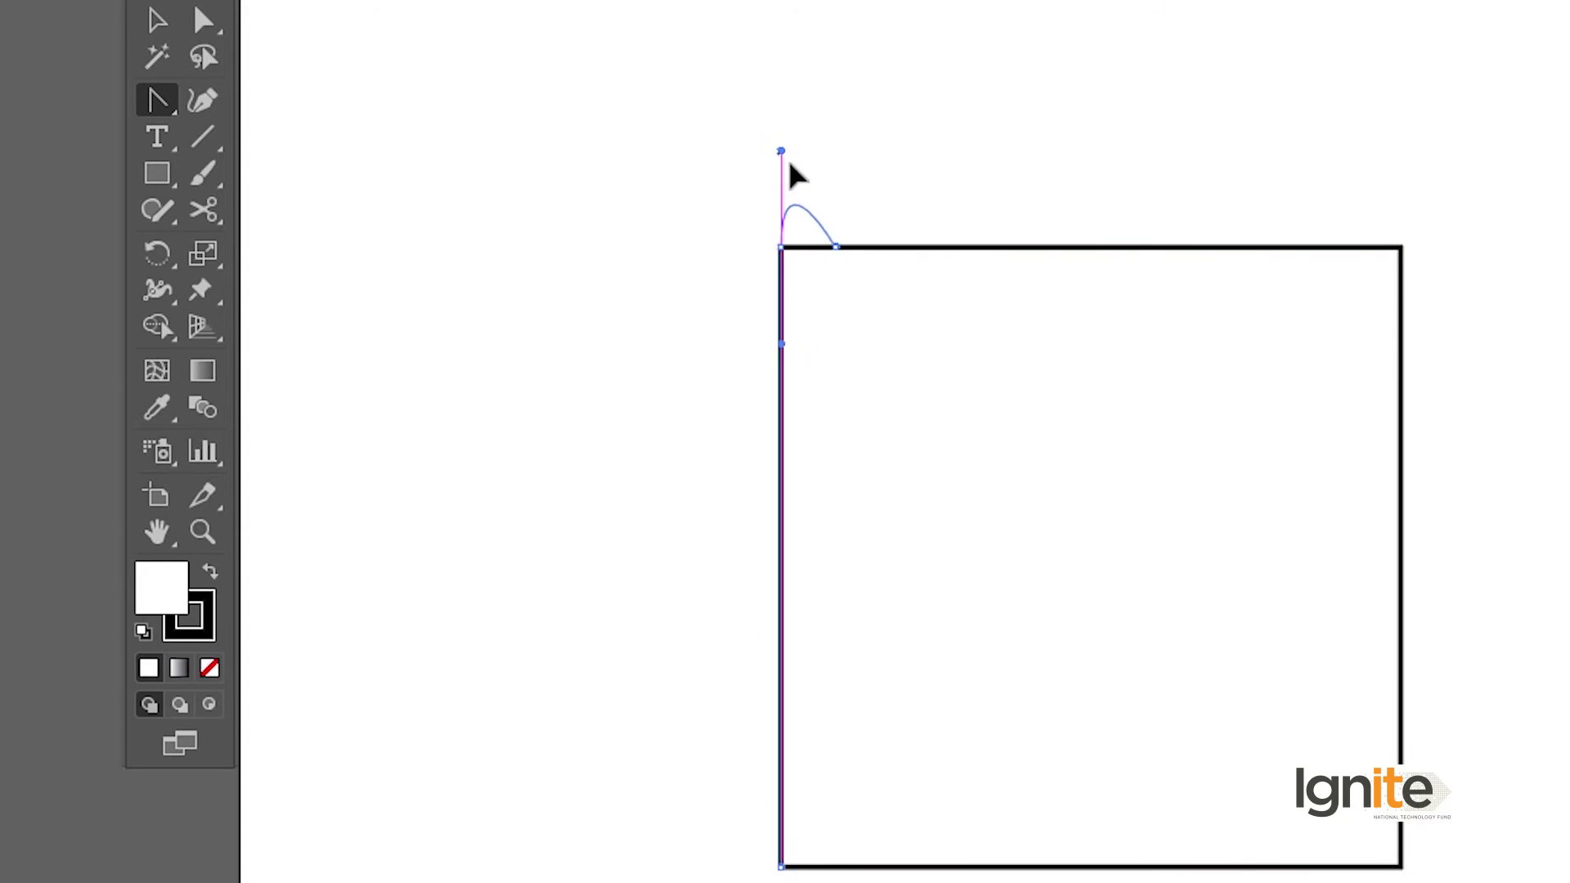
left_click_drag(904, 195, 904, 196)
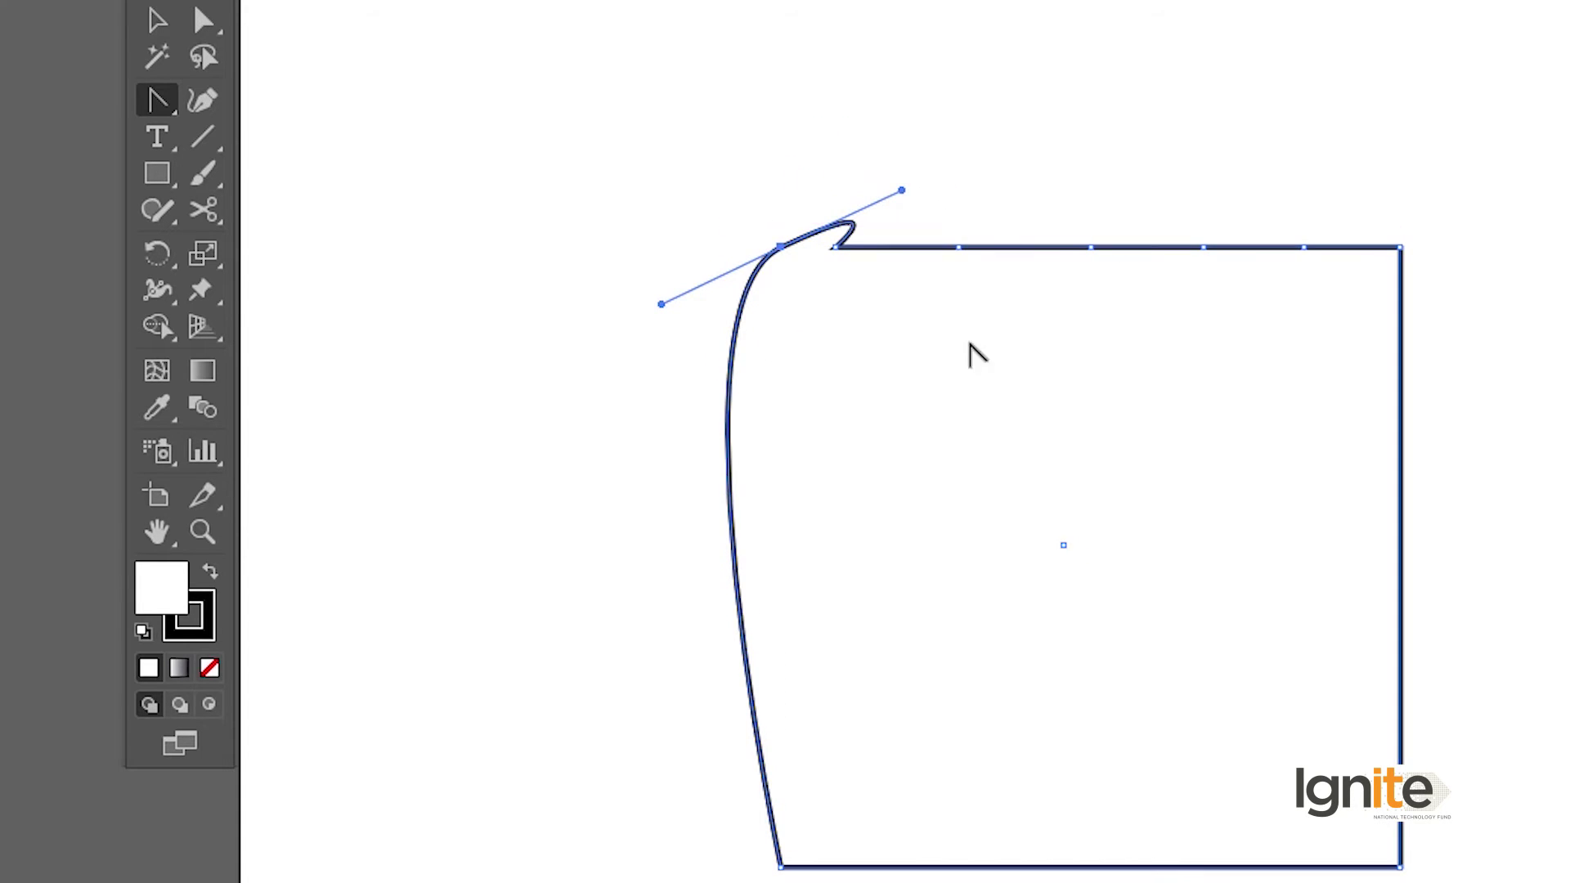
left_click_drag(959, 248, 1081, 180)
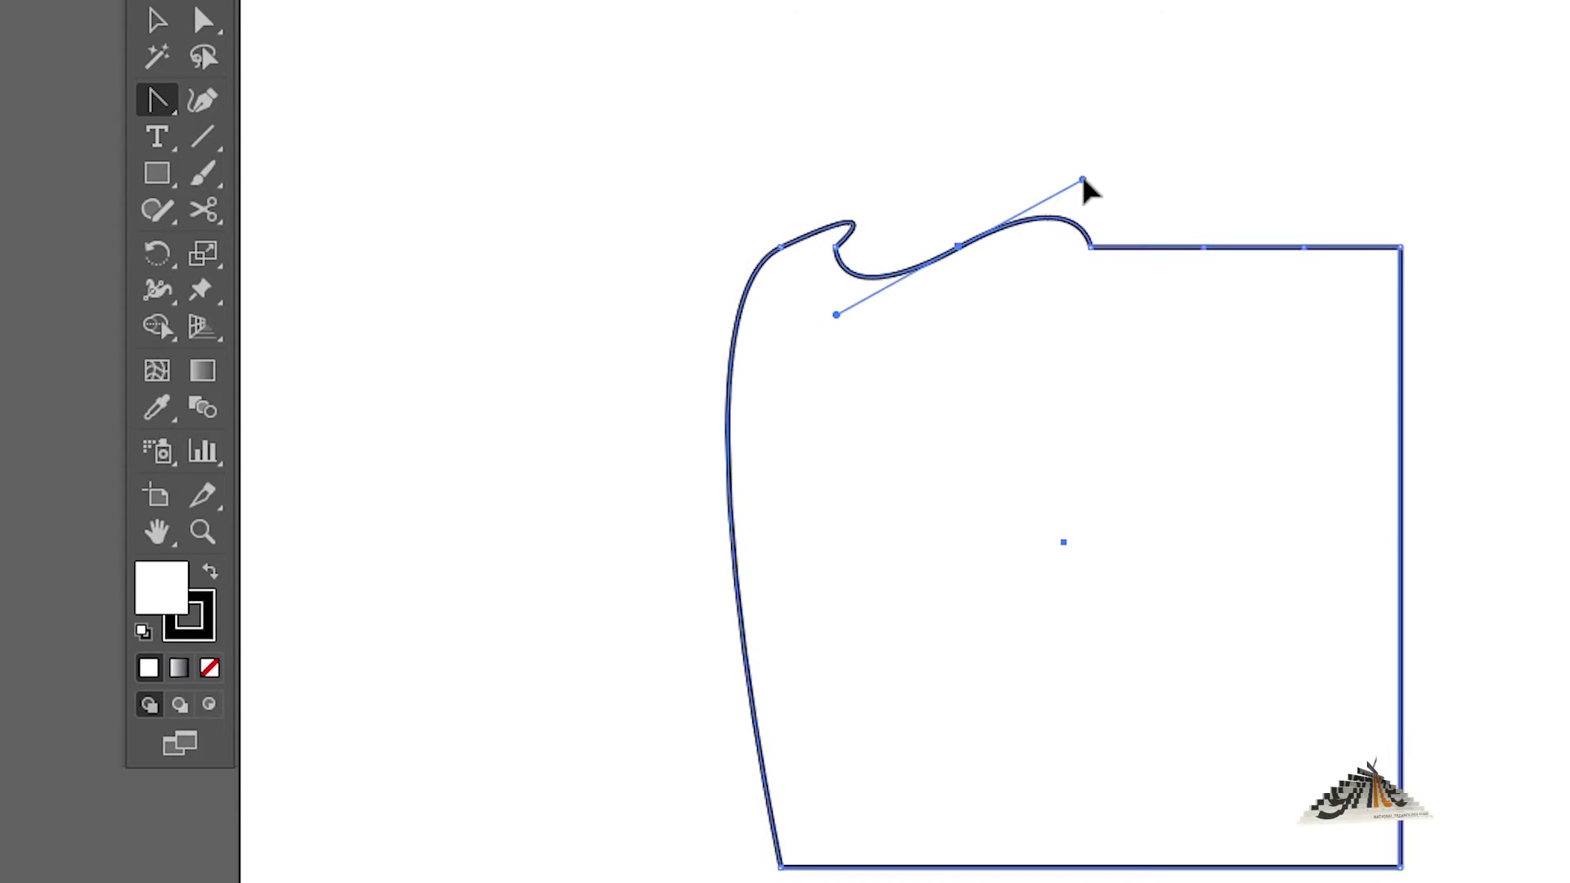
left_click_drag(1203, 247, 1284, 187)
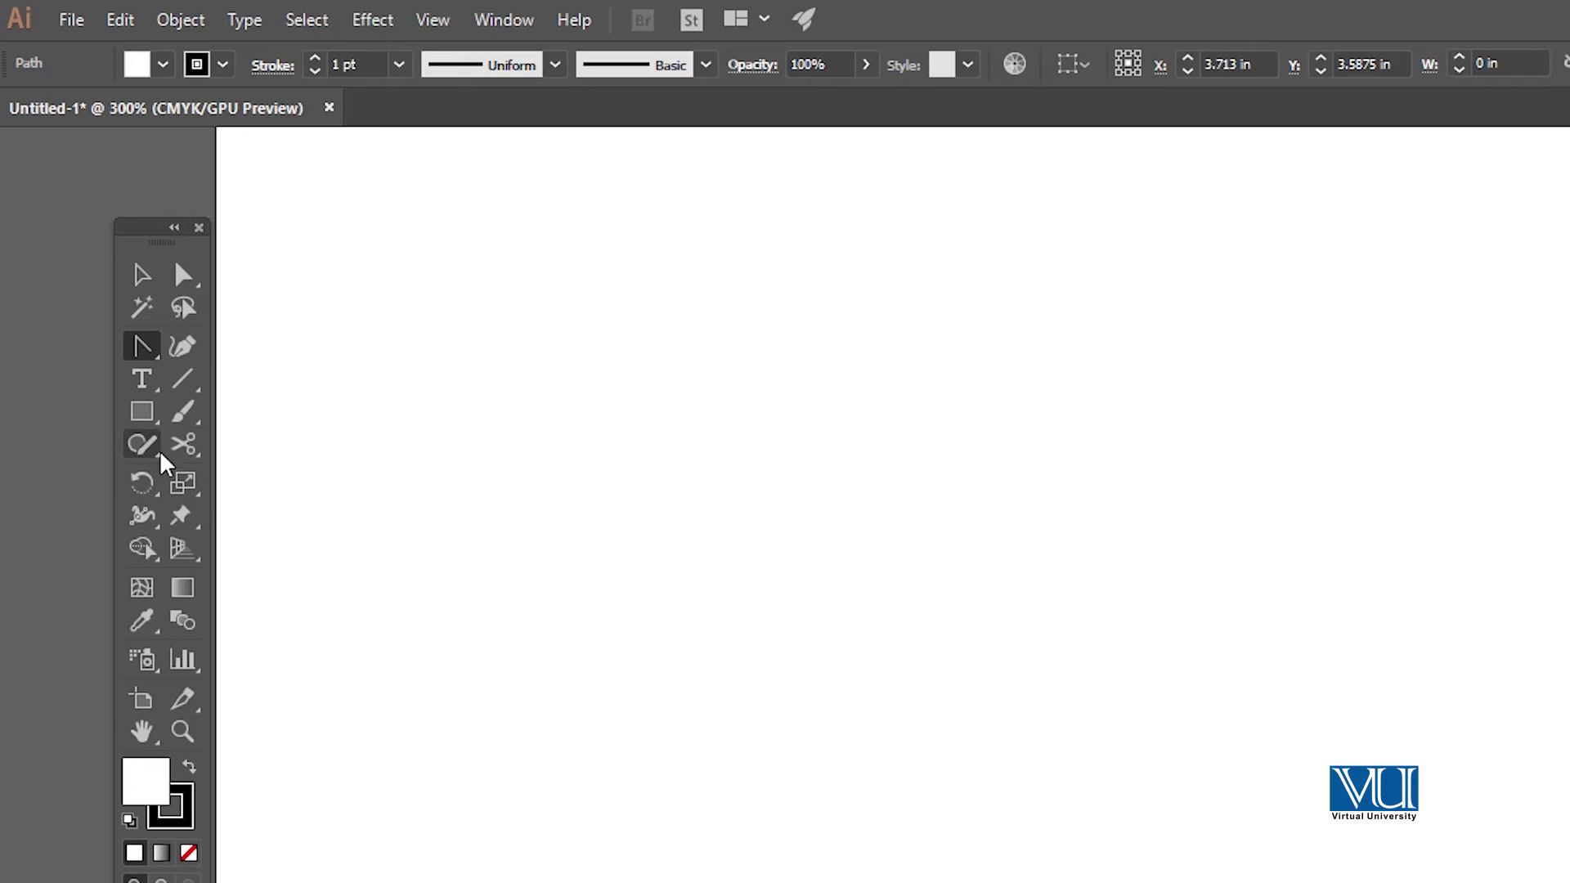
Draw a new square about 1.49 in wide and move it about 0.13 in right and 0.23 in down
left_click(147, 414)
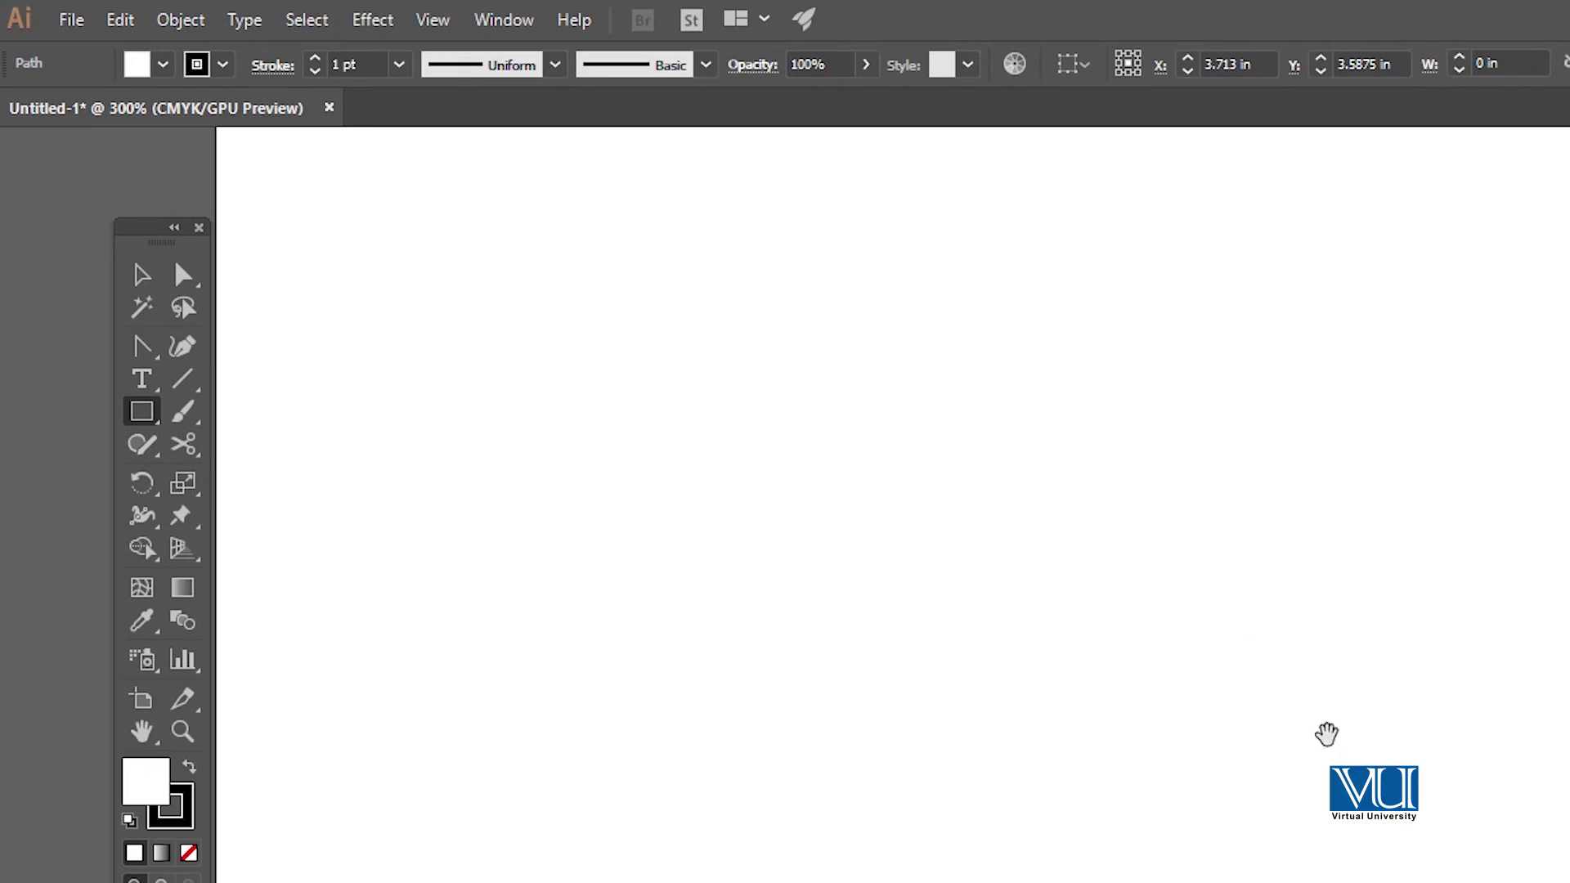
mouse_move(1077, 560)
left_mouse_down()
mouse_move(1293, 732)
mouse_move(1296, 773)
left_mouse_up()
key("v")
left_click_drag(1122, 352, 1160, 420)
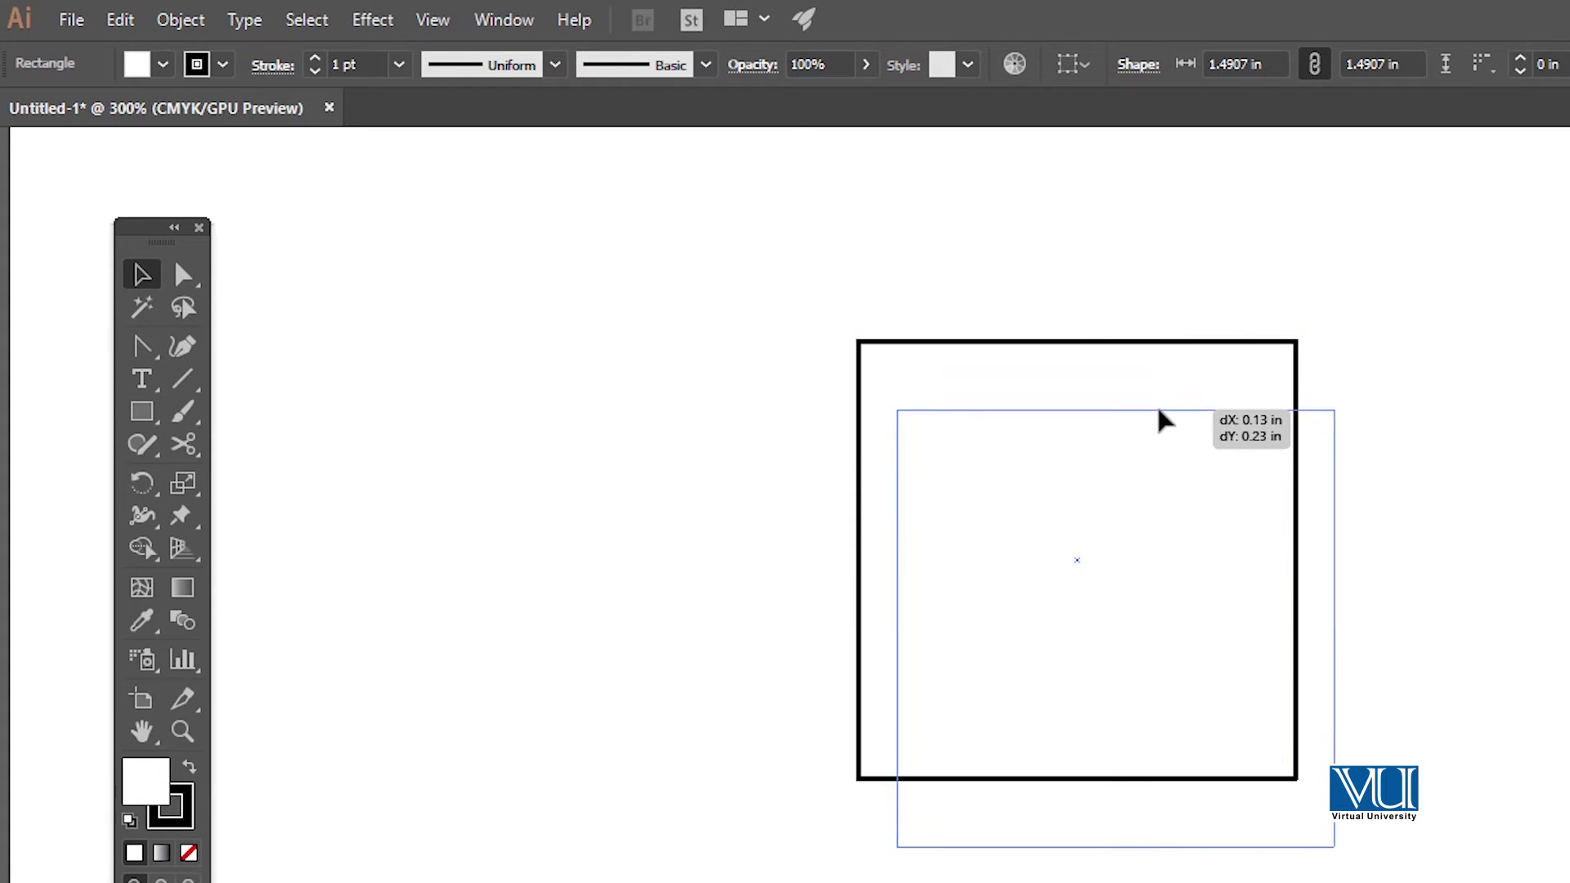
left_click(974, 357)
left_click(900, 407)
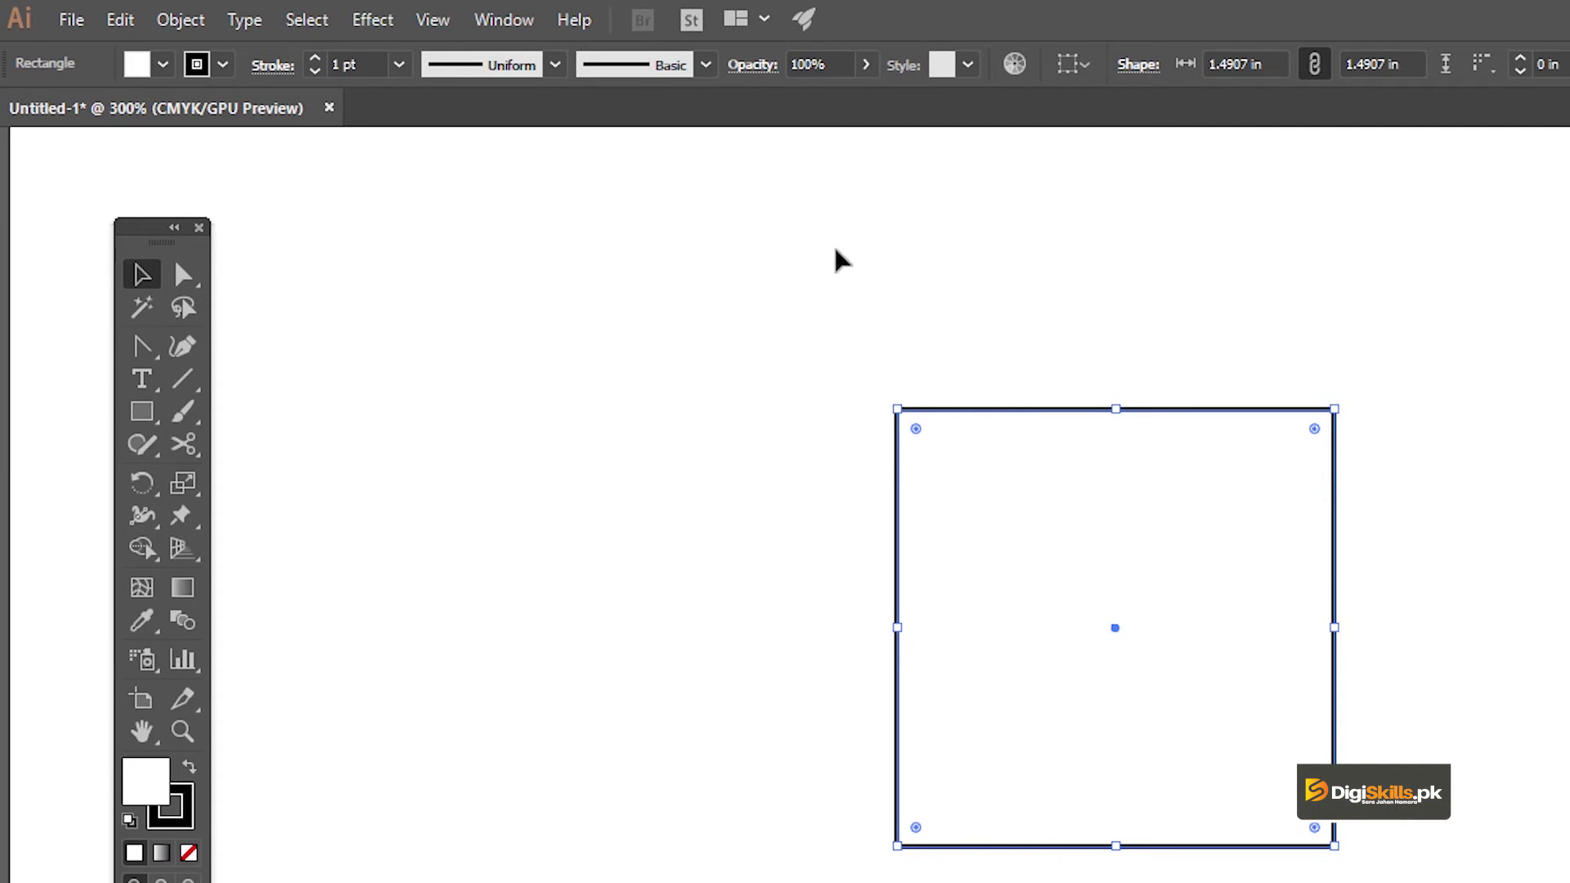
Add an anchor point at the midpoint of the new square's top edge
left_click_drag(143, 358, 210, 378)
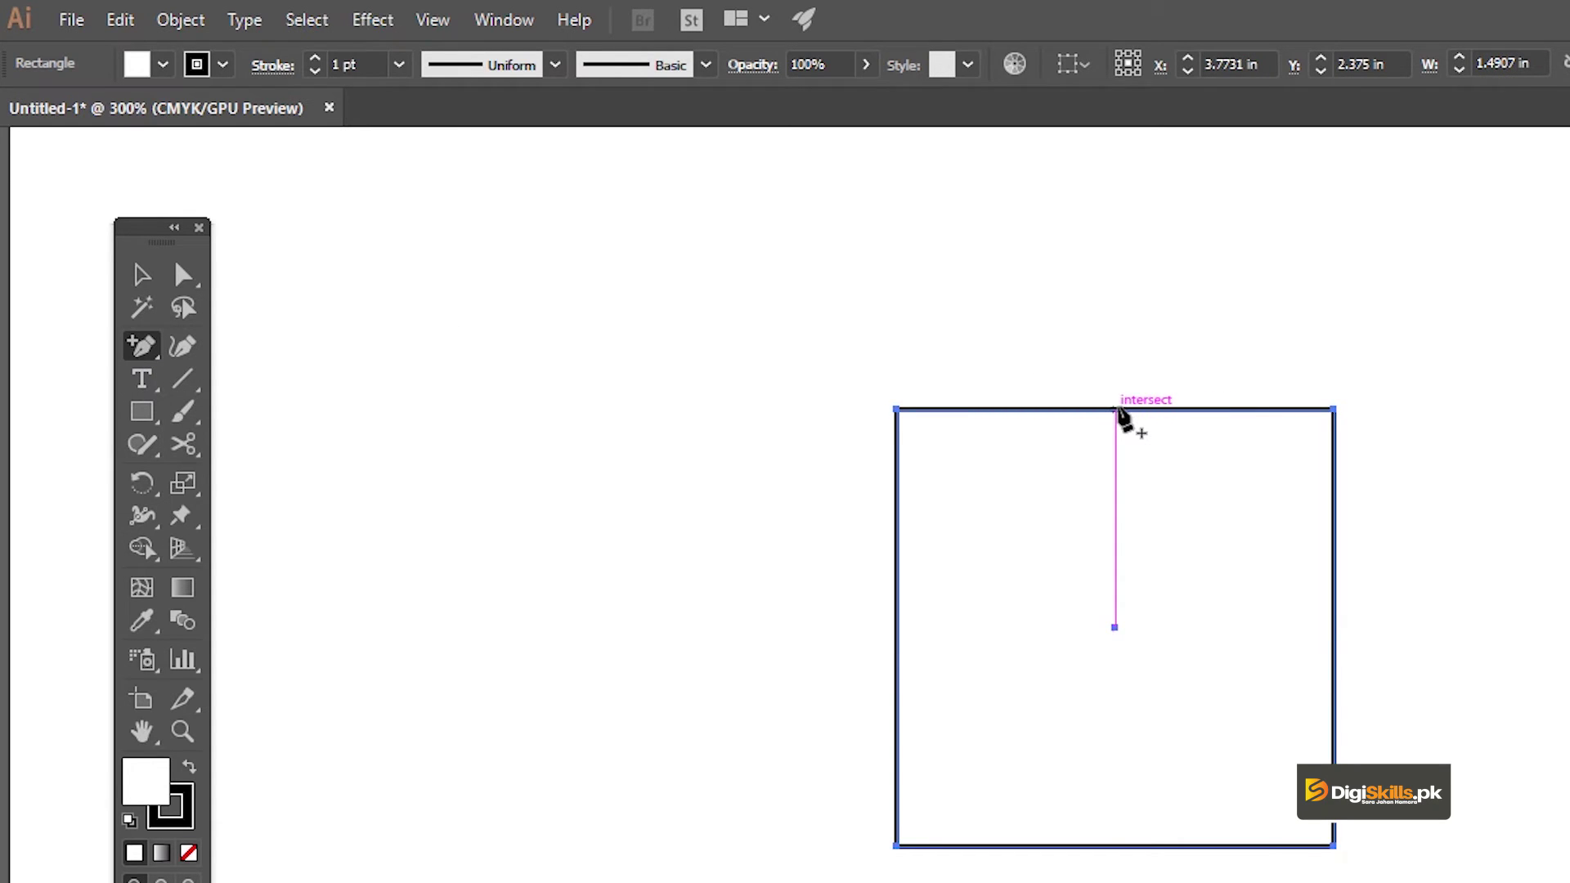
left_click(1117, 409)
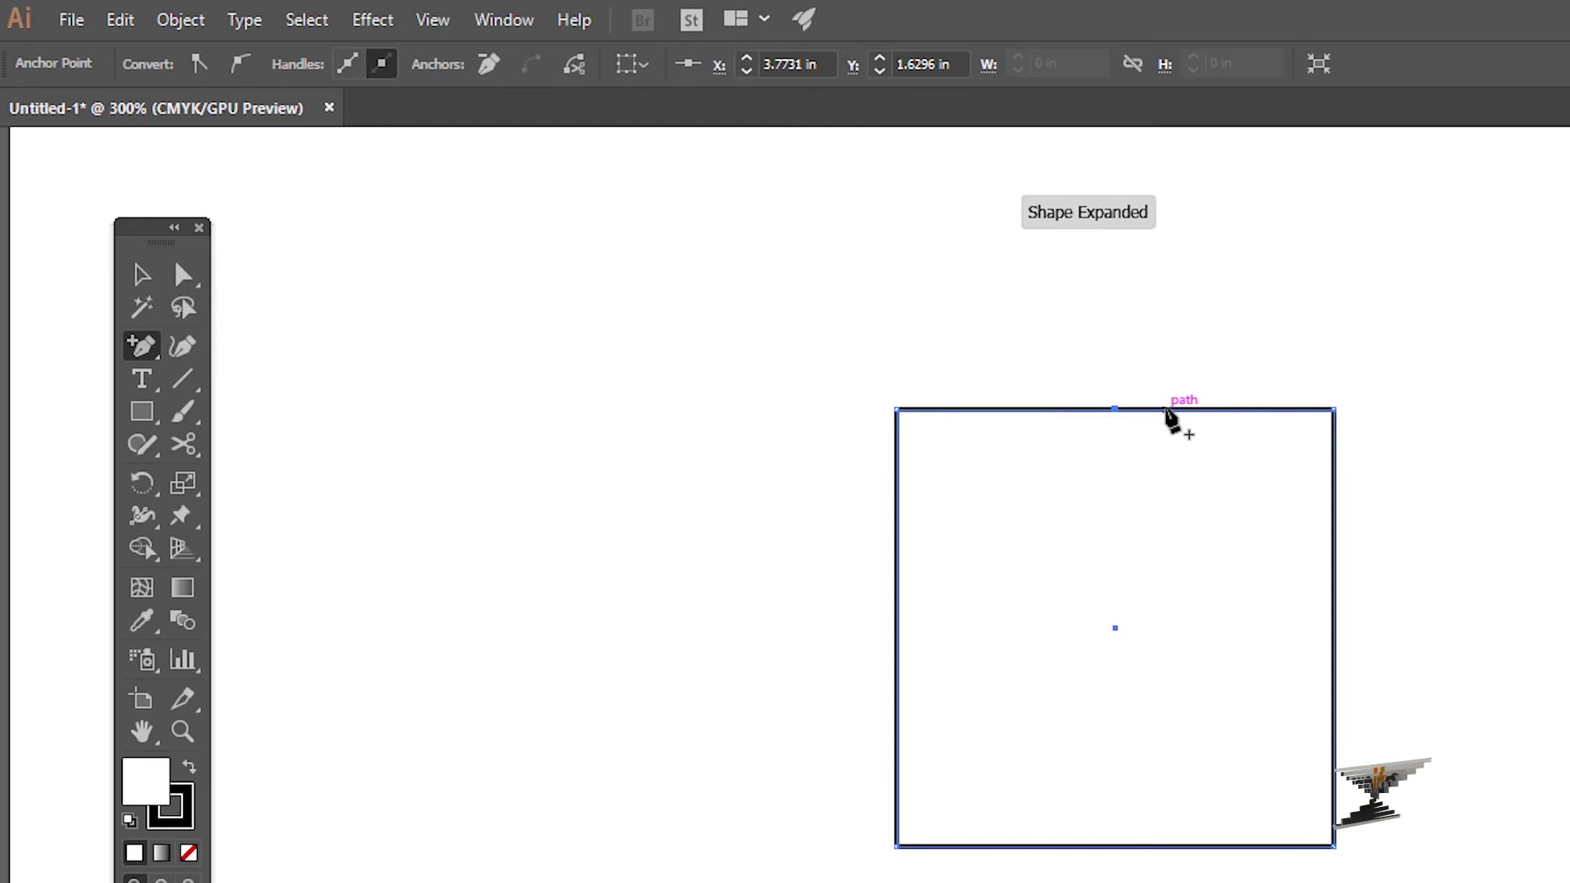
Try to bend the top edge into a wave by pulling handles from its midpoint anchor, and undo the curve
left_click_drag(142, 350, 229, 444)
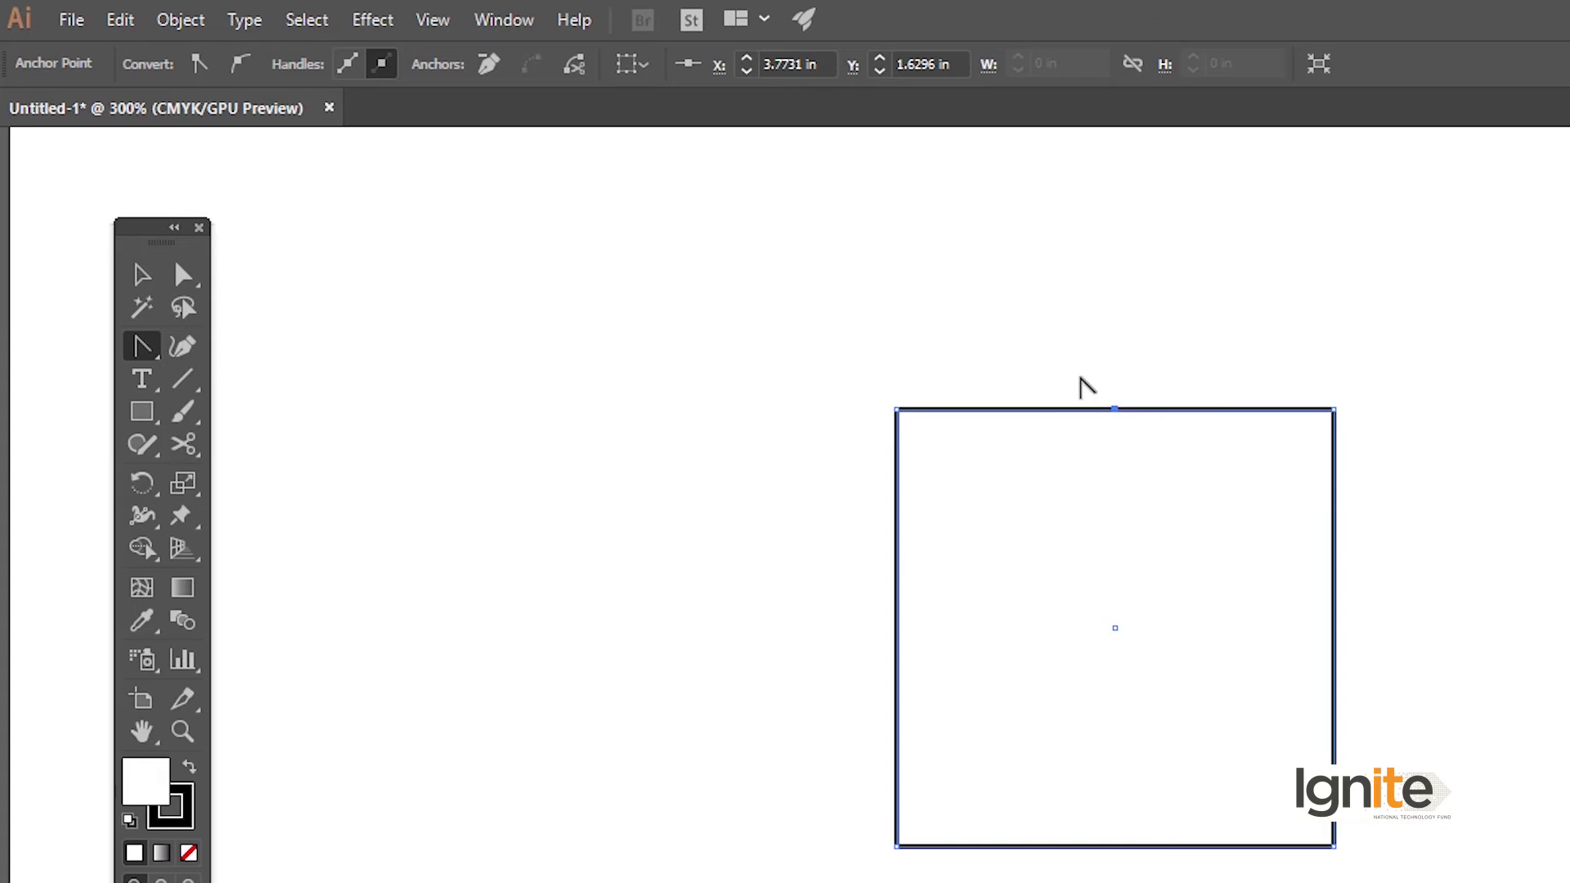
mouse_move(1119, 413)
left_mouse_down()
mouse_move(1118, 379)
mouse_move(1125, 413)
mouse_move(1254, 296)
left_mouse_up()
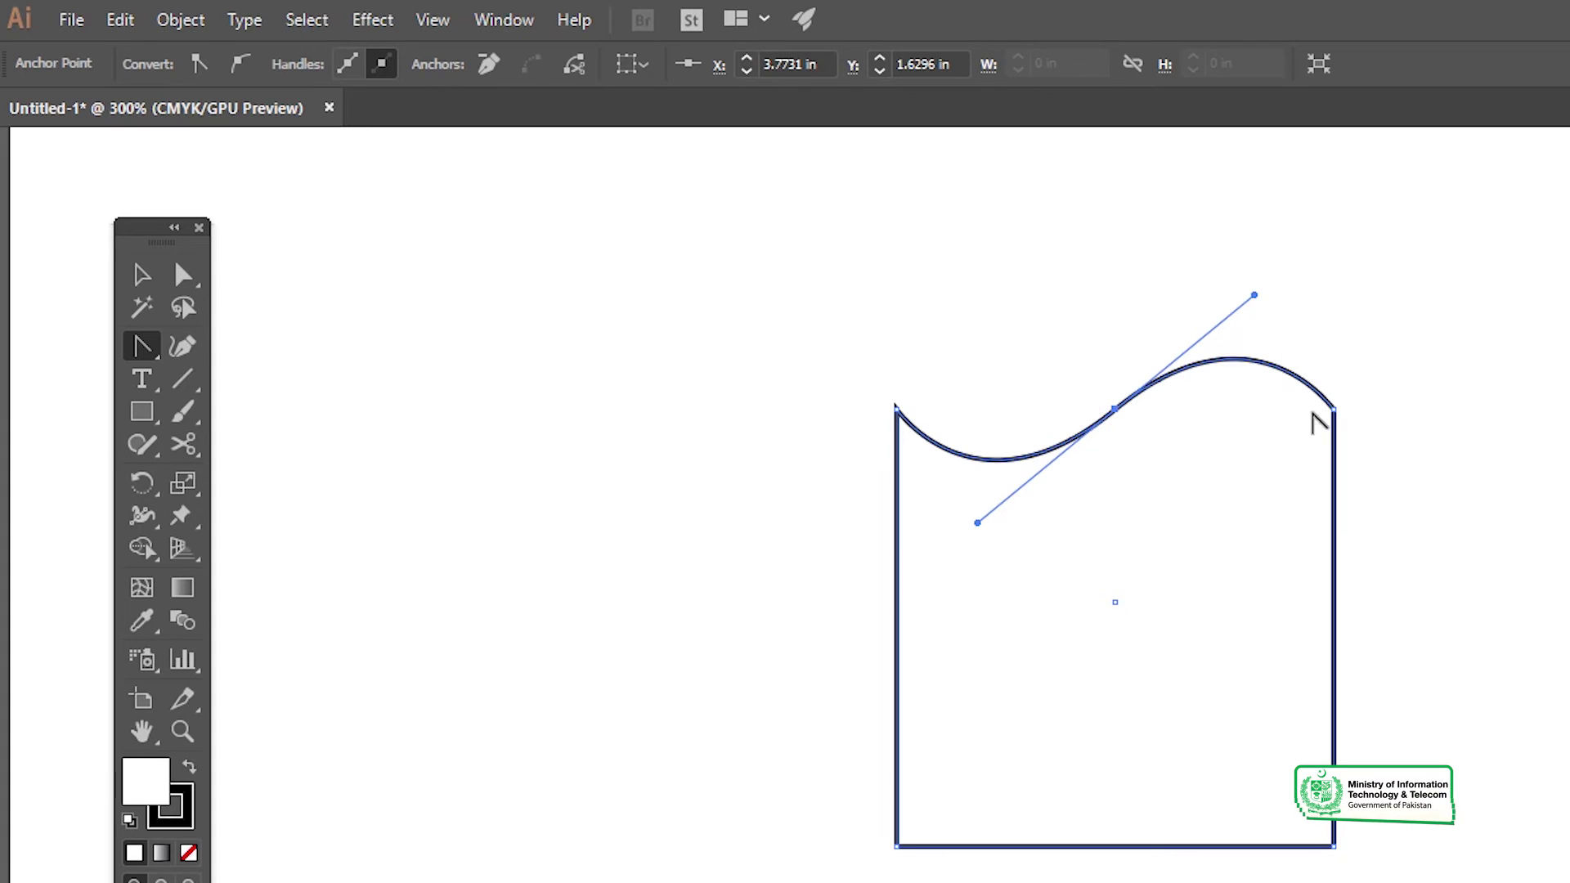
key("ctrl+z")
key("ctrl+z")
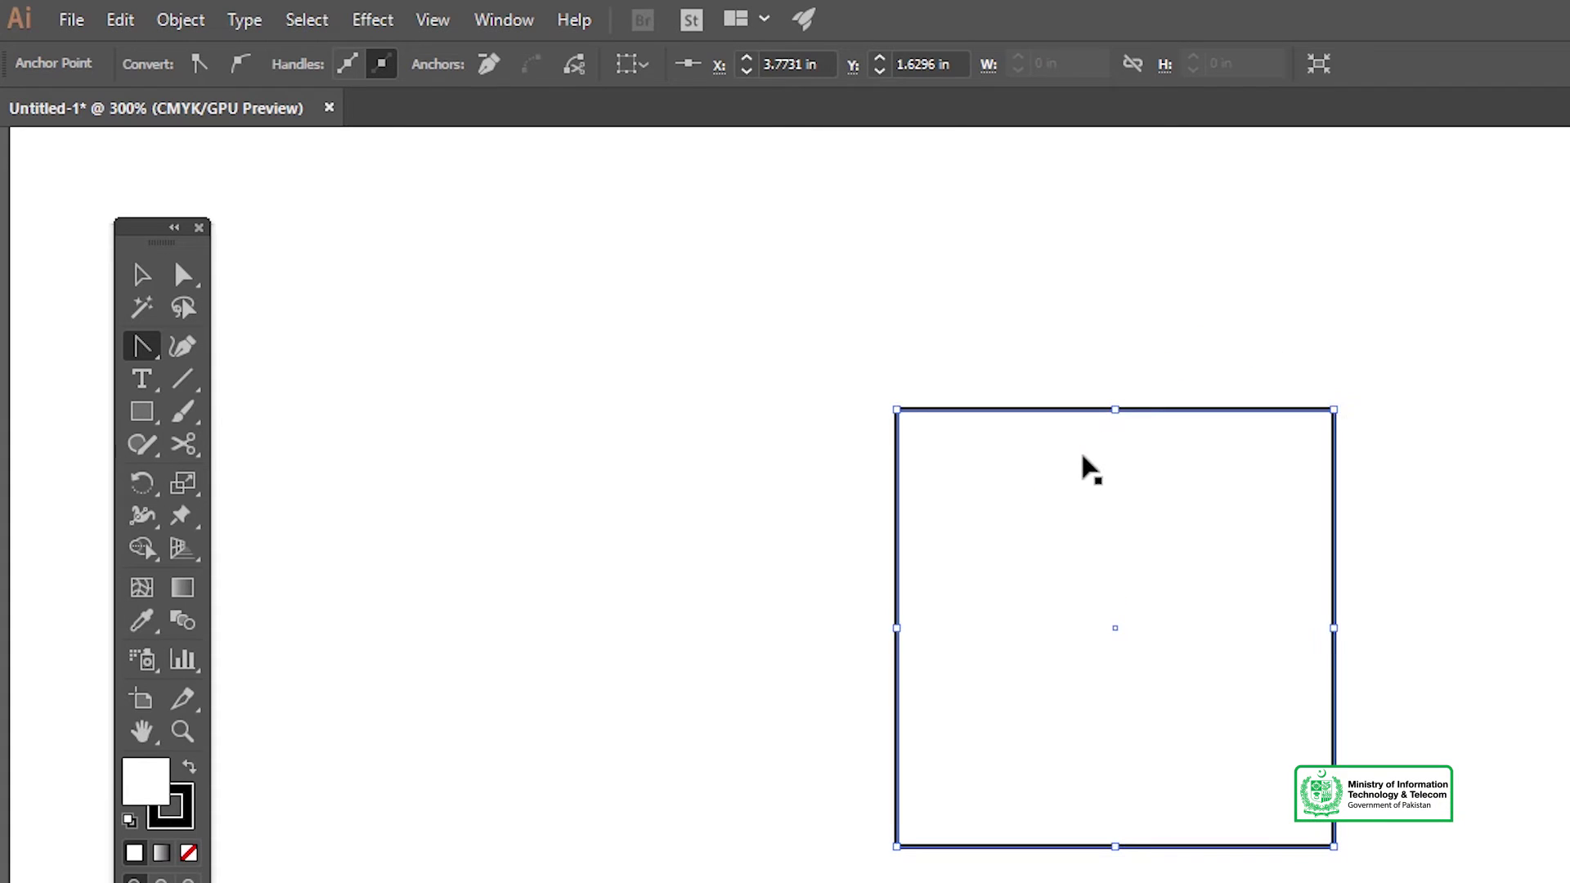
Raise the top edge's midpoint anchor straight up to about Y 1.24 in with Direct Selection to form a gable
left_click(188, 282)
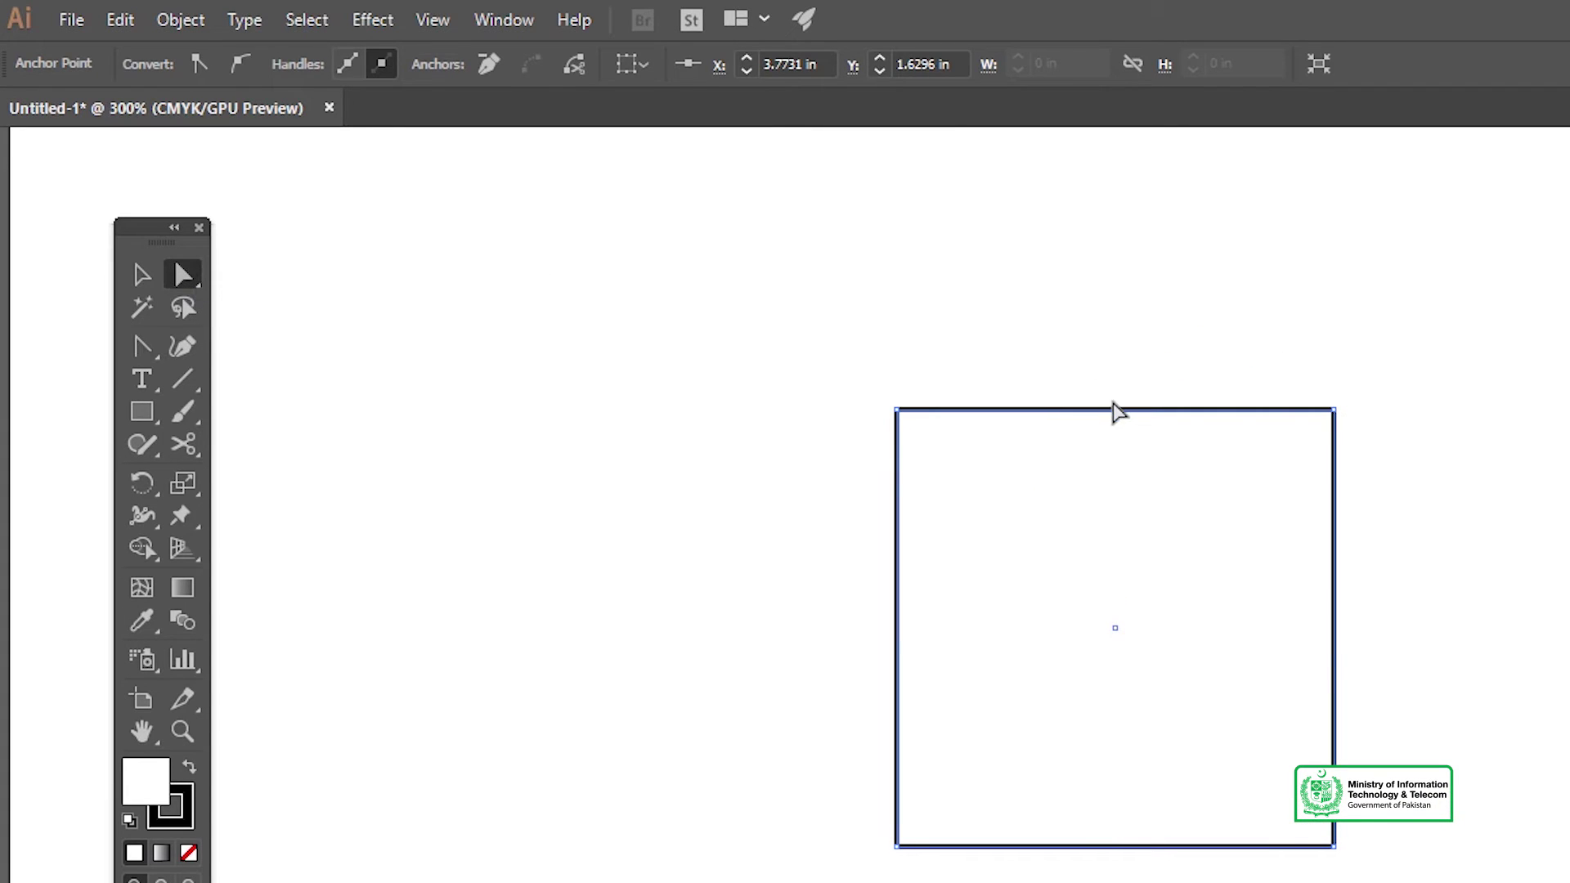
left_click(1116, 409)
left_click_drag(1117, 409, 1117, 297)
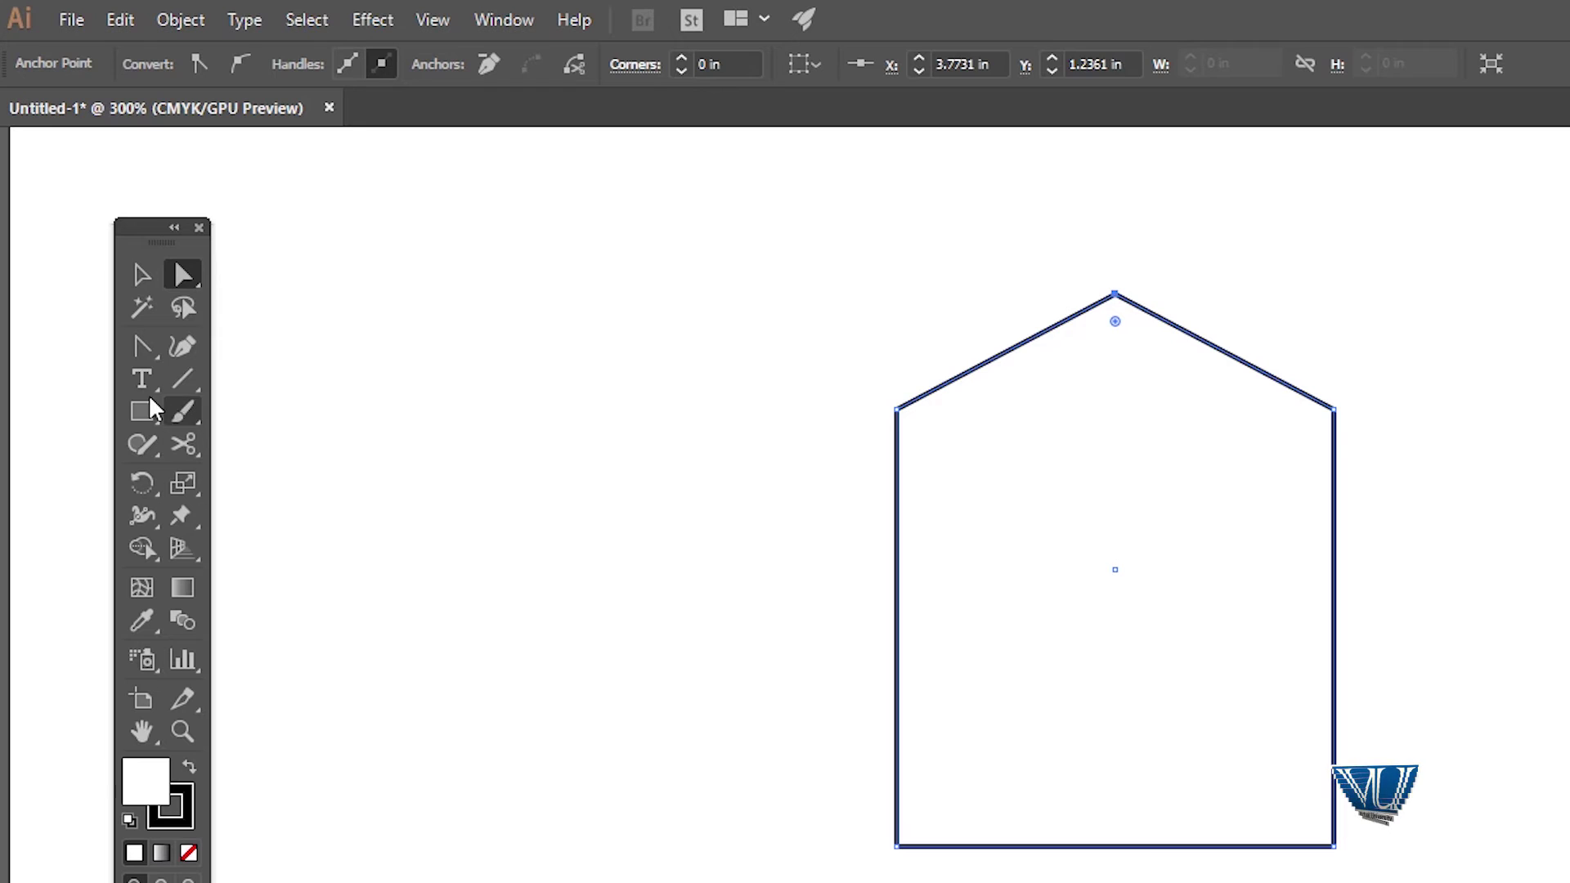
Convert the gable's peak anchor into a smooth point with horizontal handles to round the top into an arch, and deselect the shape
left_click(141, 345)
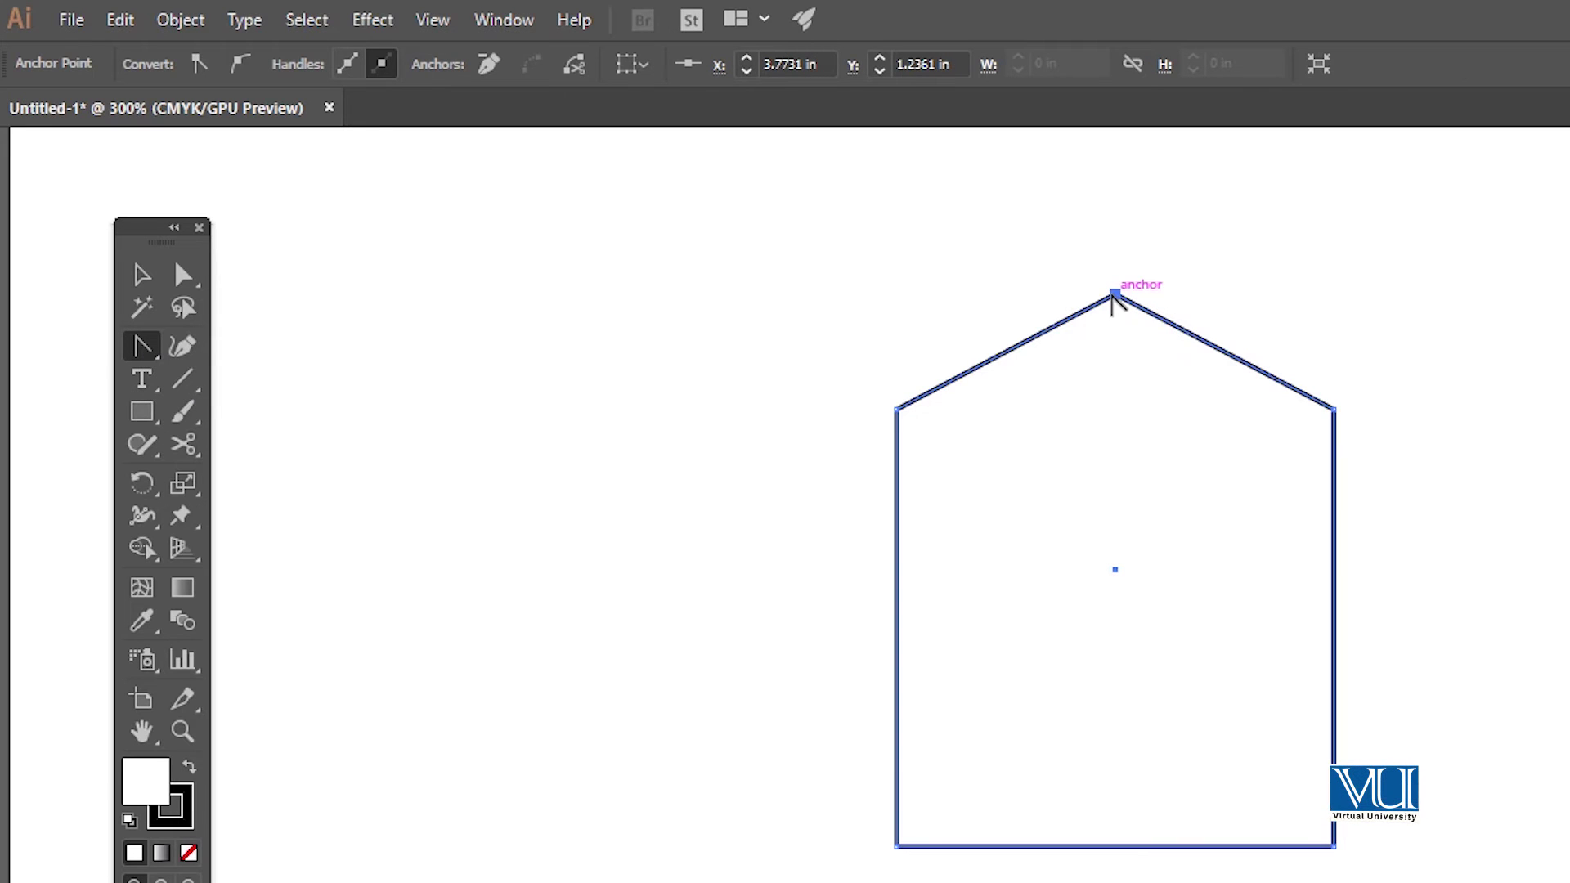
left_click(1115, 293)
left_click_drag(1133, 296, 1288, 271)
key("v")
left_click(1439, 409)
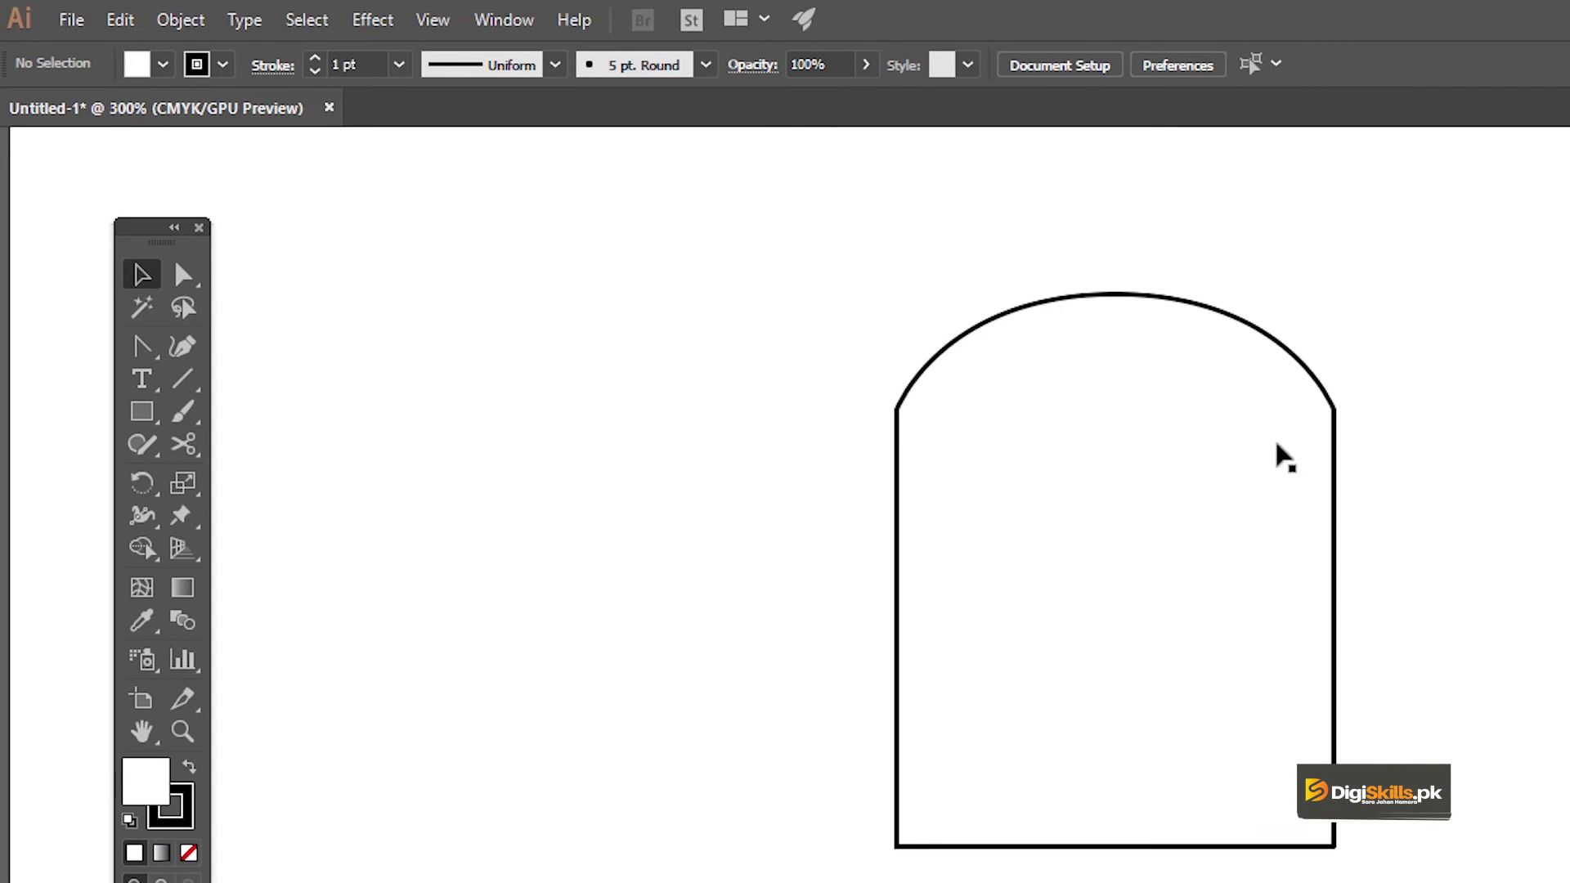
Move the arched shape horizontally to about X 6.22 in to free up space on its left
key("z")
left_click(1097, 708, "alt")
left_click(1097, 713, "alt")
left_click(1101, 783)
left_click(1097, 795)
key("v")
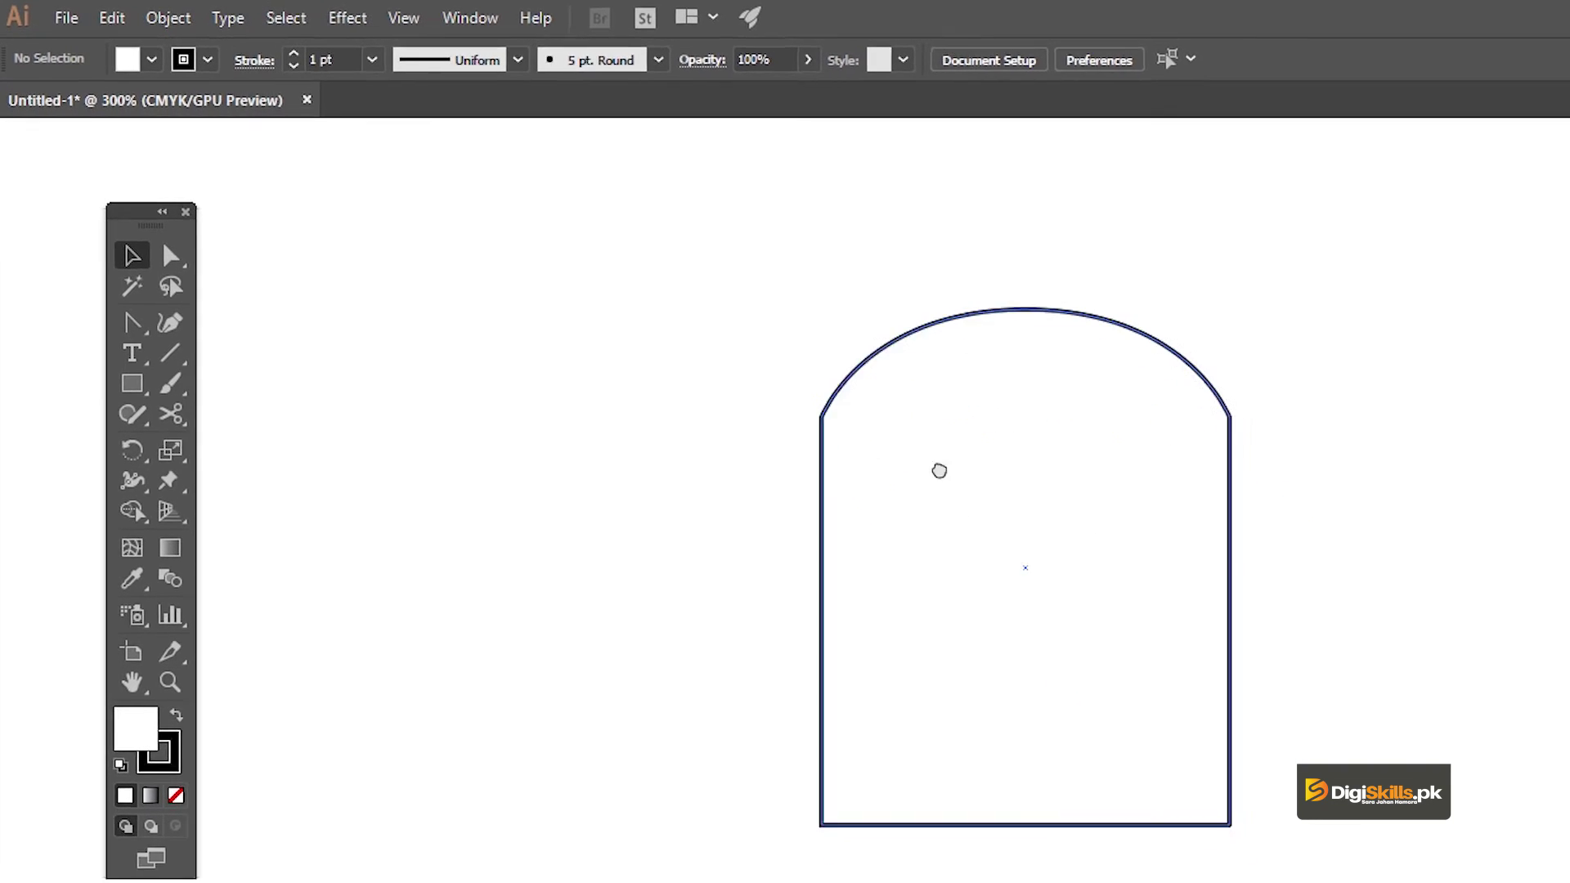
left_click_drag(918, 357, 1367, 356)
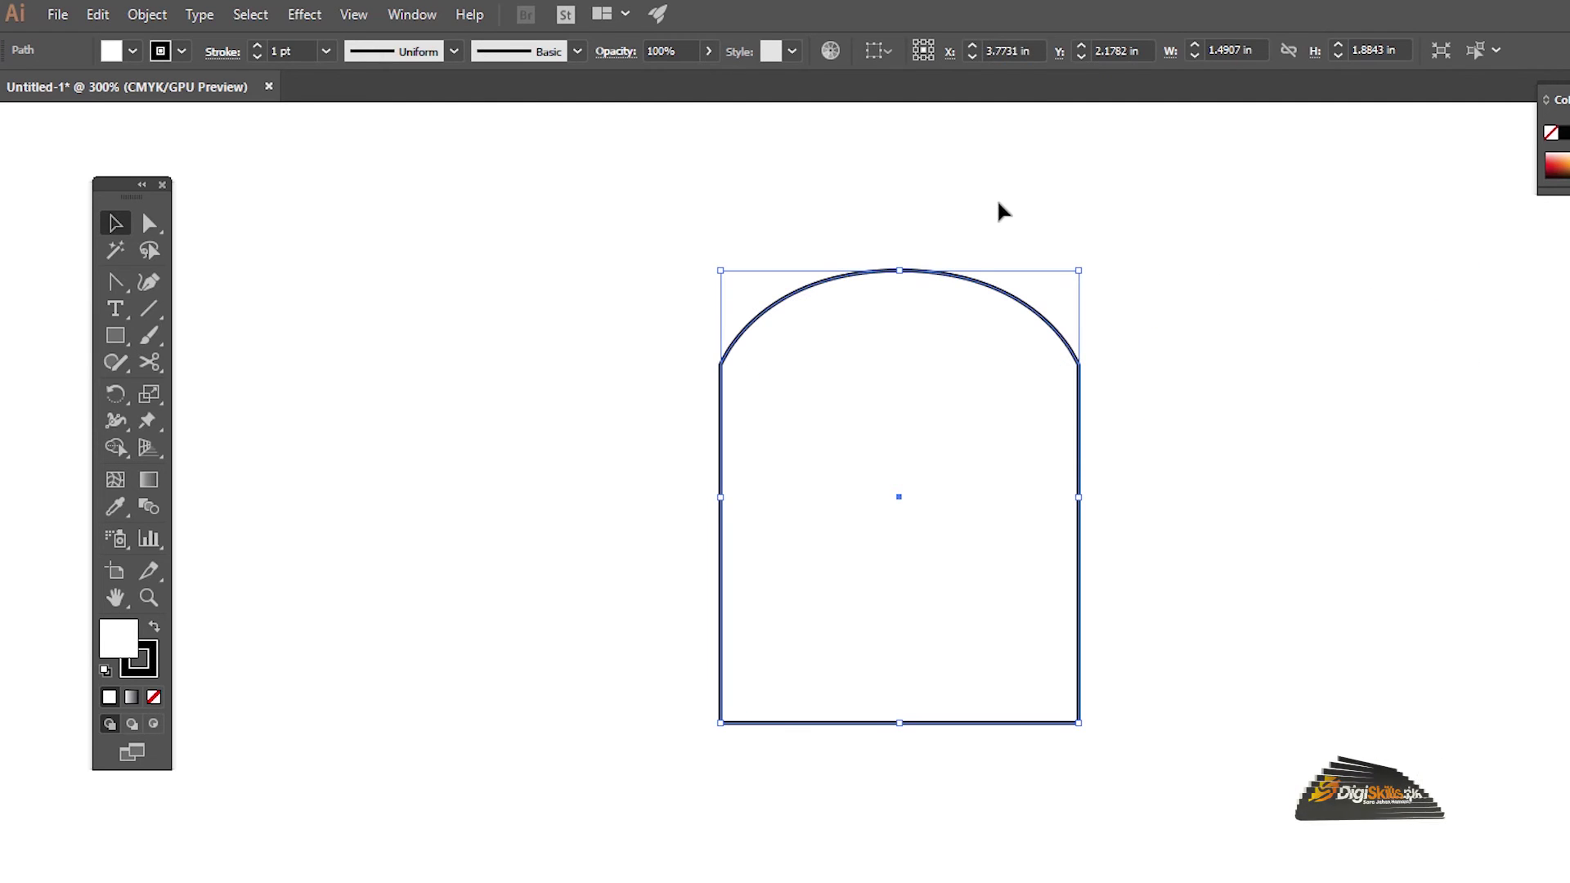
left_click(1002, 211)
left_click_drag(918, 273, 1513, 252)
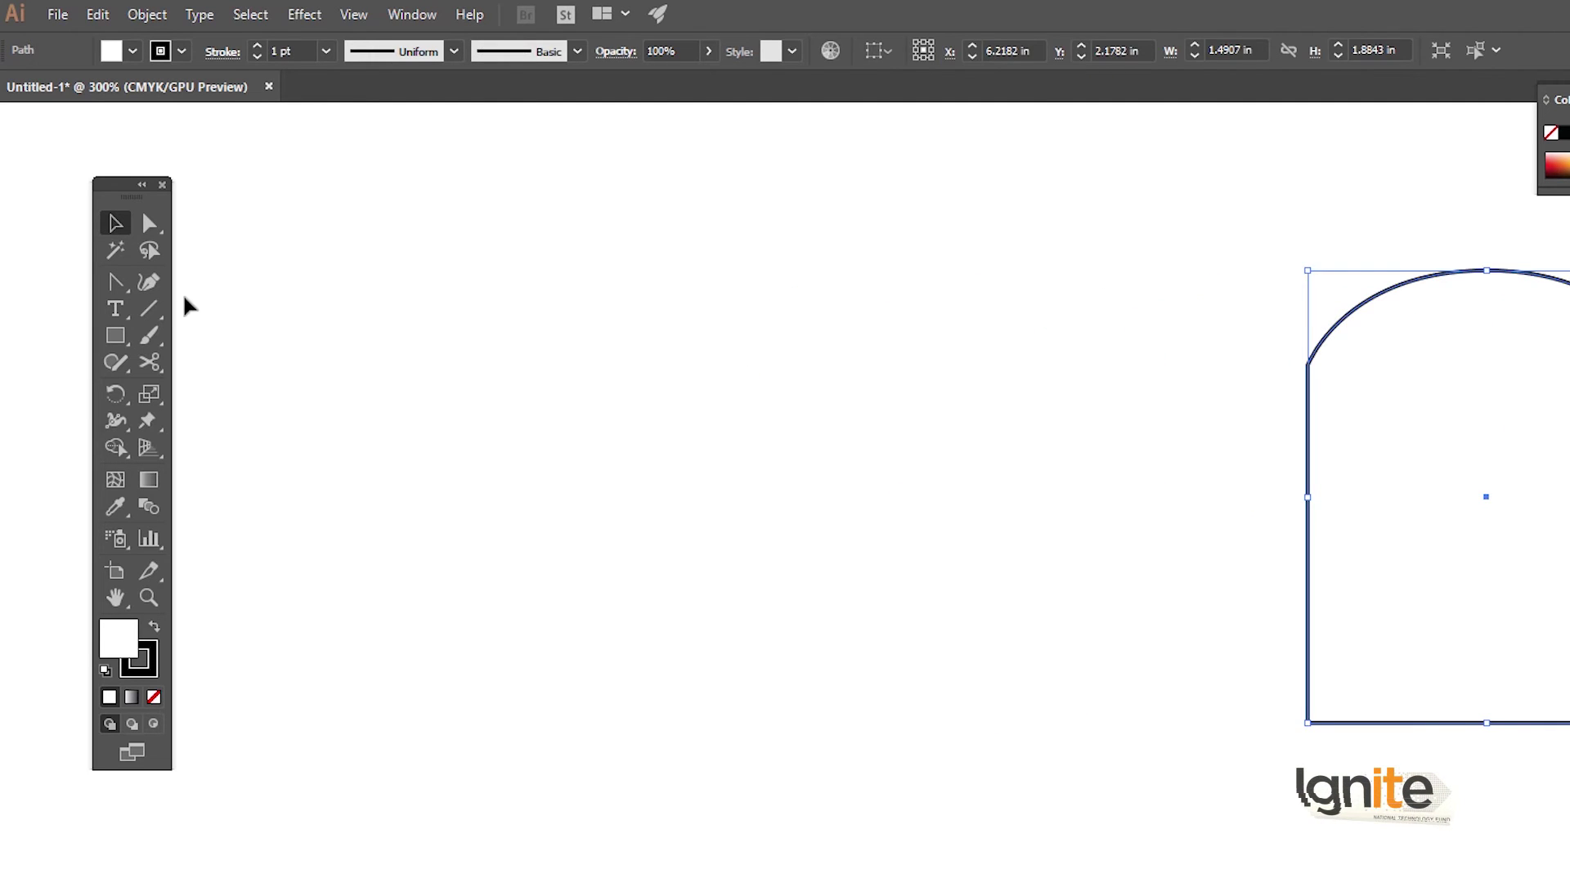
Draw a hexagon about 1.32 in wide with the Polygon tool in the free space and delete the arched shape
left_click(123, 336)
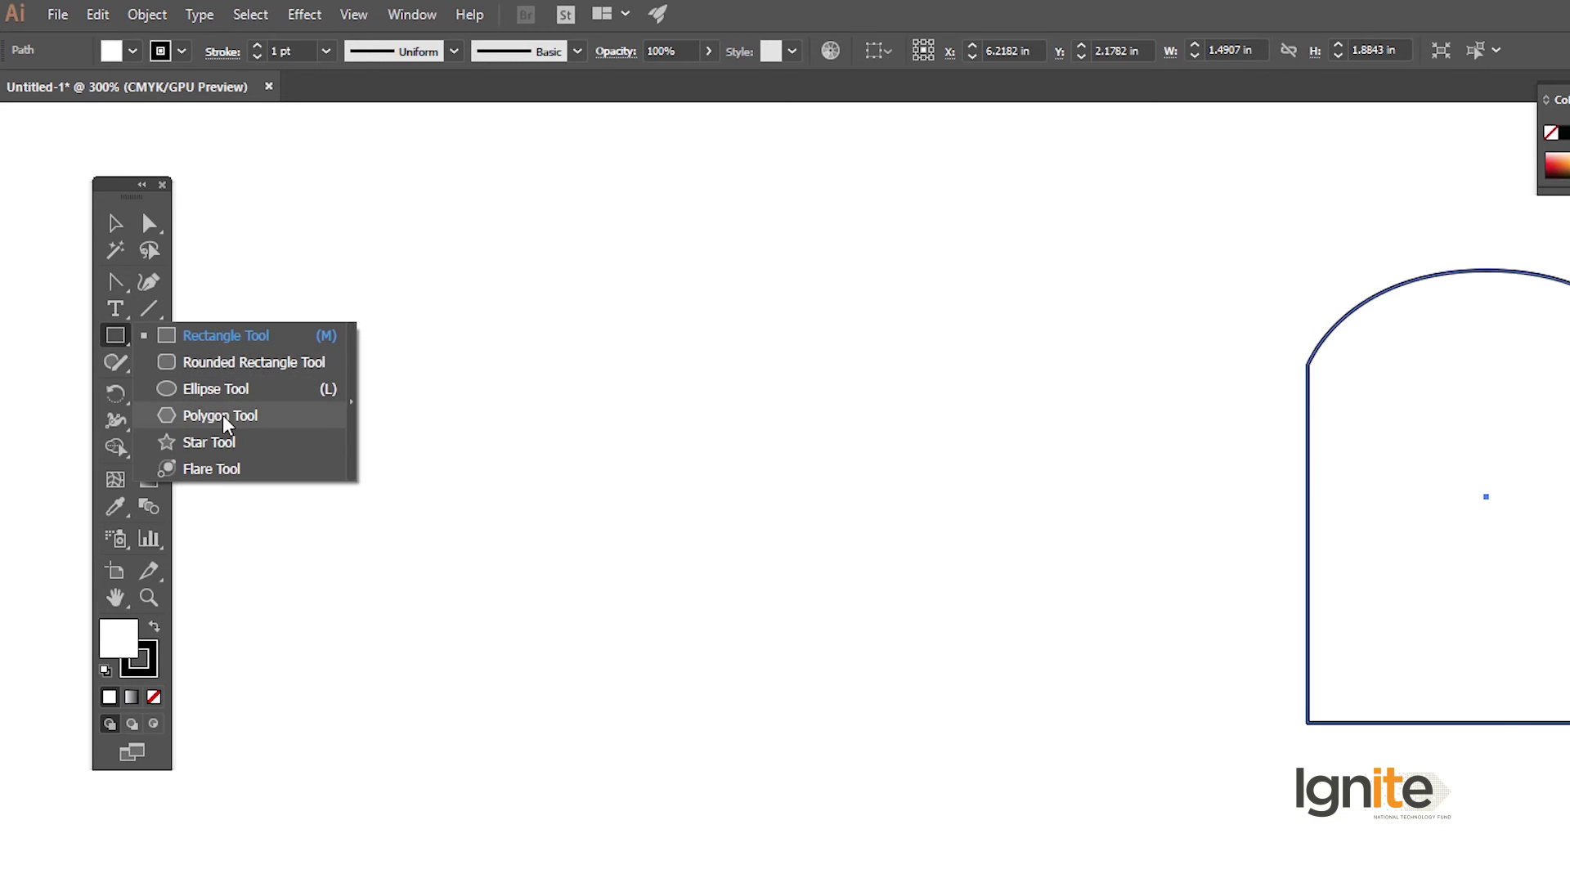
left_click(222, 416)
key("shift+x")
left_click_drag(687, 394, 788, 458)
key("ctrl+z")
key("shift+x")
key("v")
left_click(890, 316)
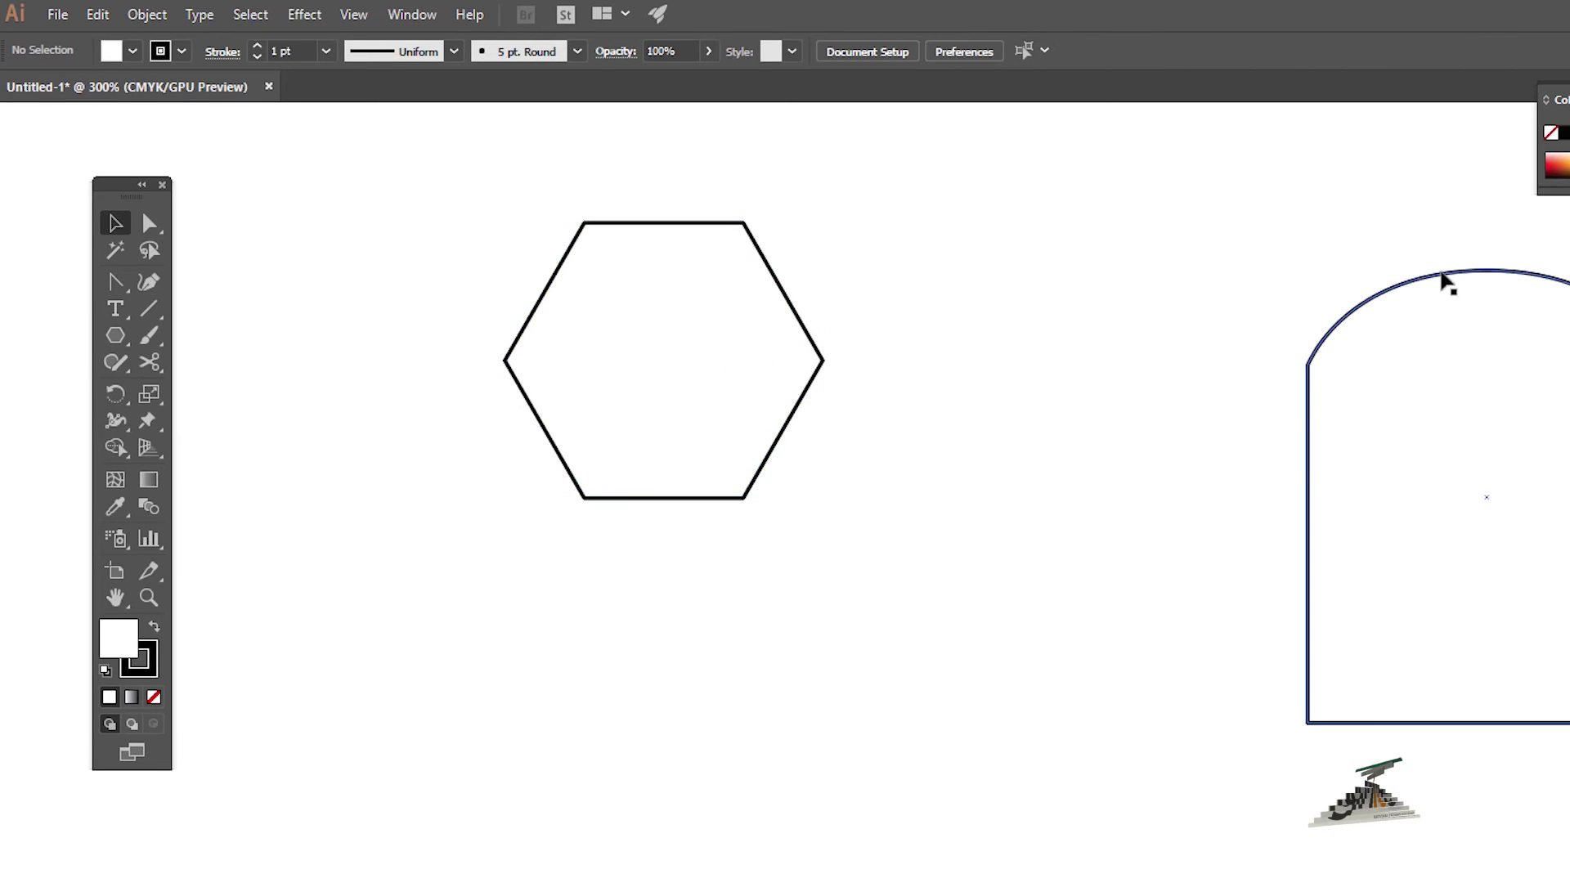
left_click(1428, 280)
key("Delete")
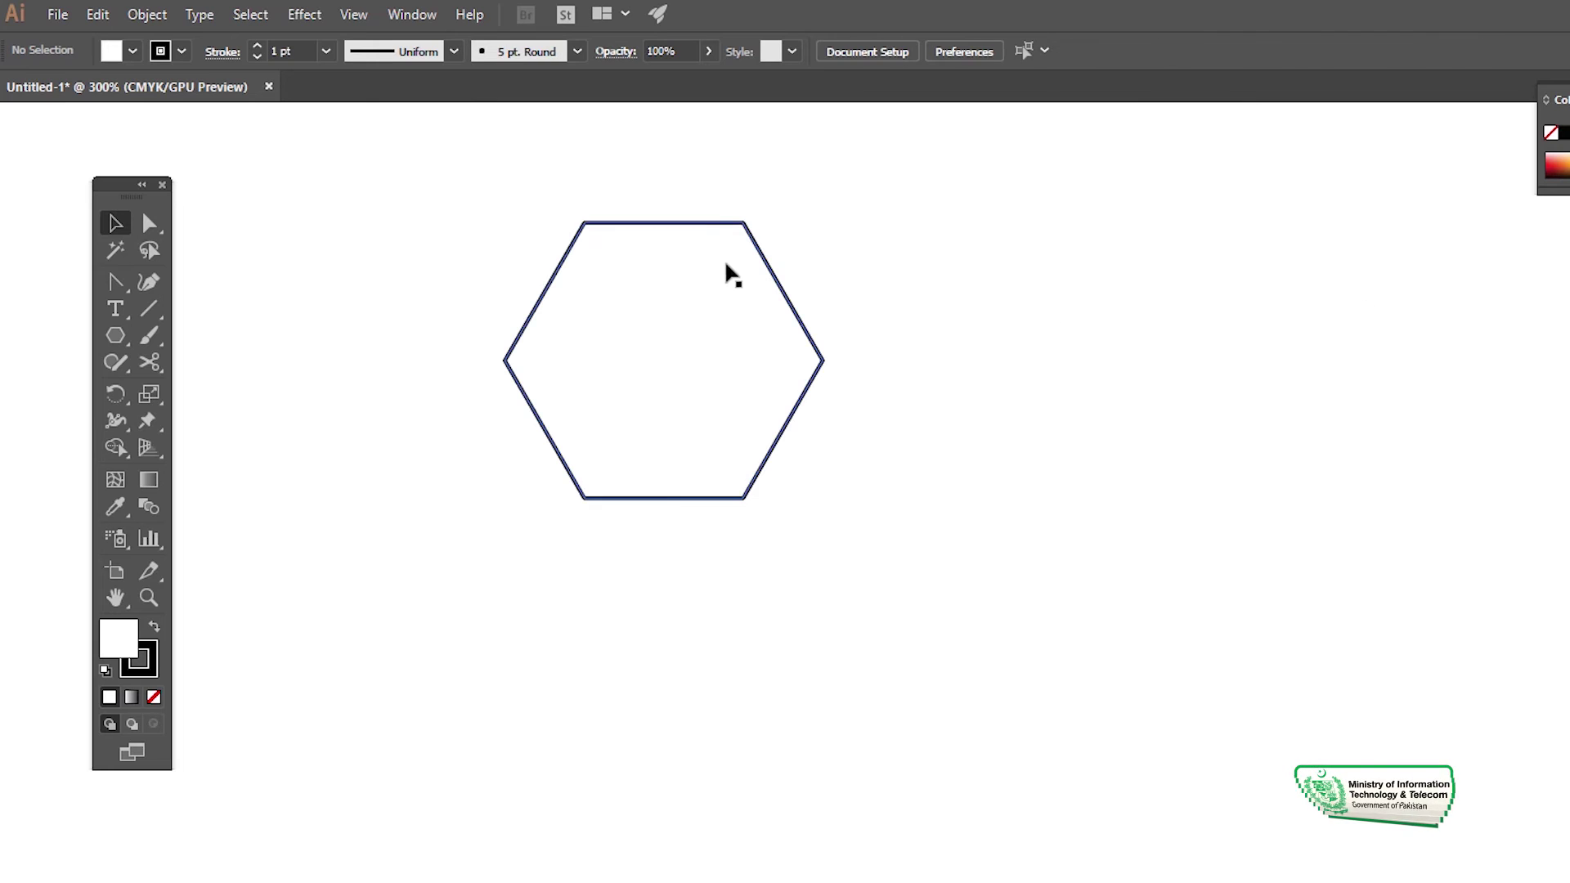
Move the hexagon down and to the right, and enlarge it proportionally to about 1.68 by 1.45 in
left_click_drag(722, 228, 969, 388)
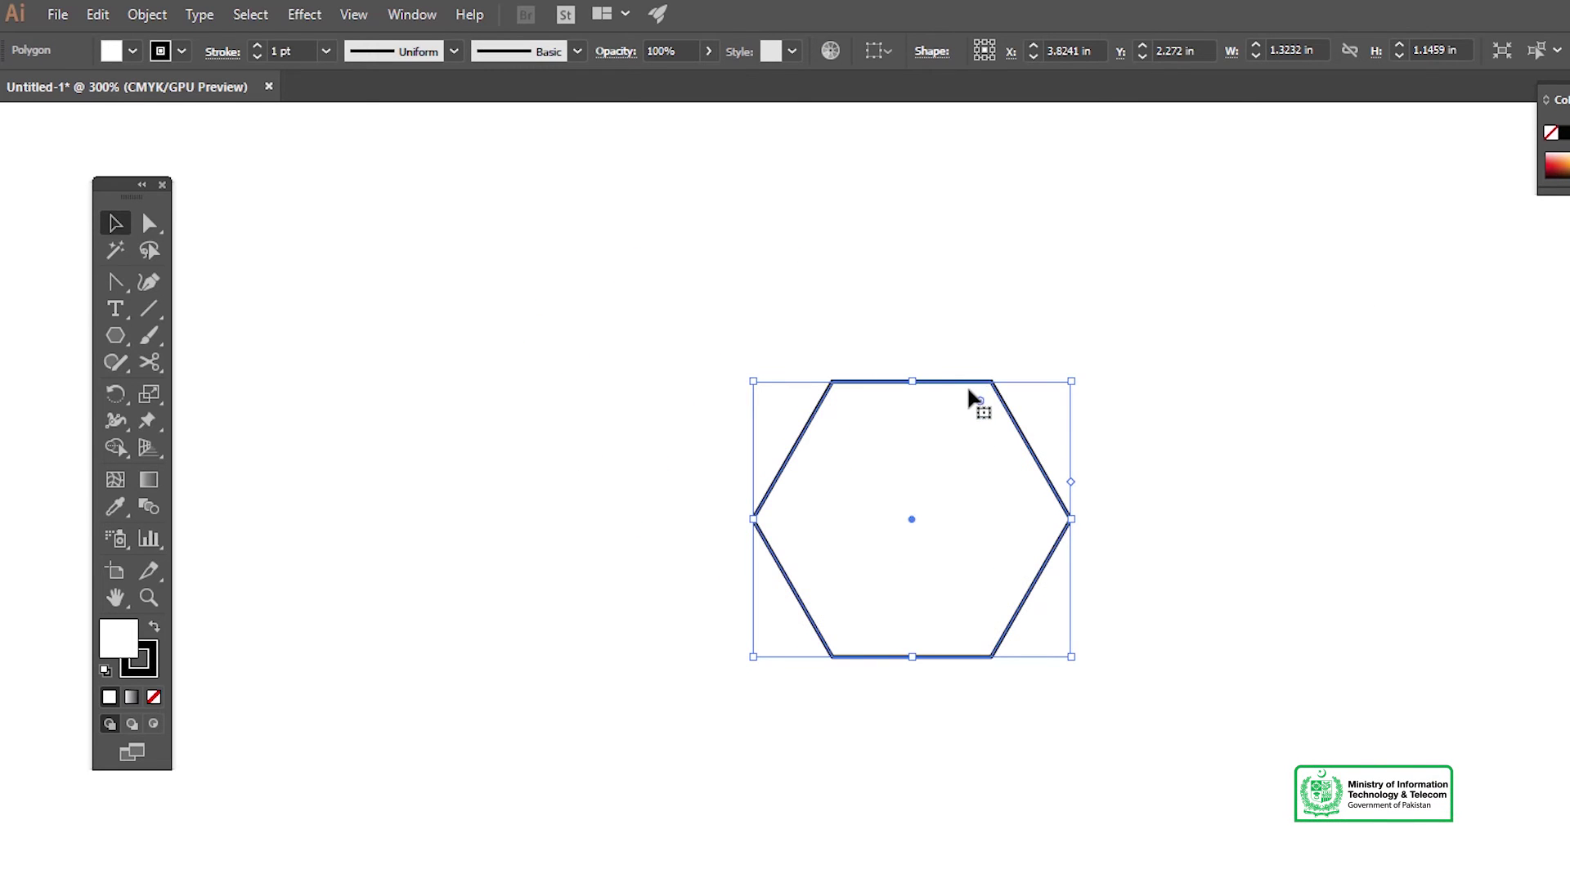
left_click_drag(1072, 382, 1114, 345)
left_click(833, 222)
left_click(856, 347)
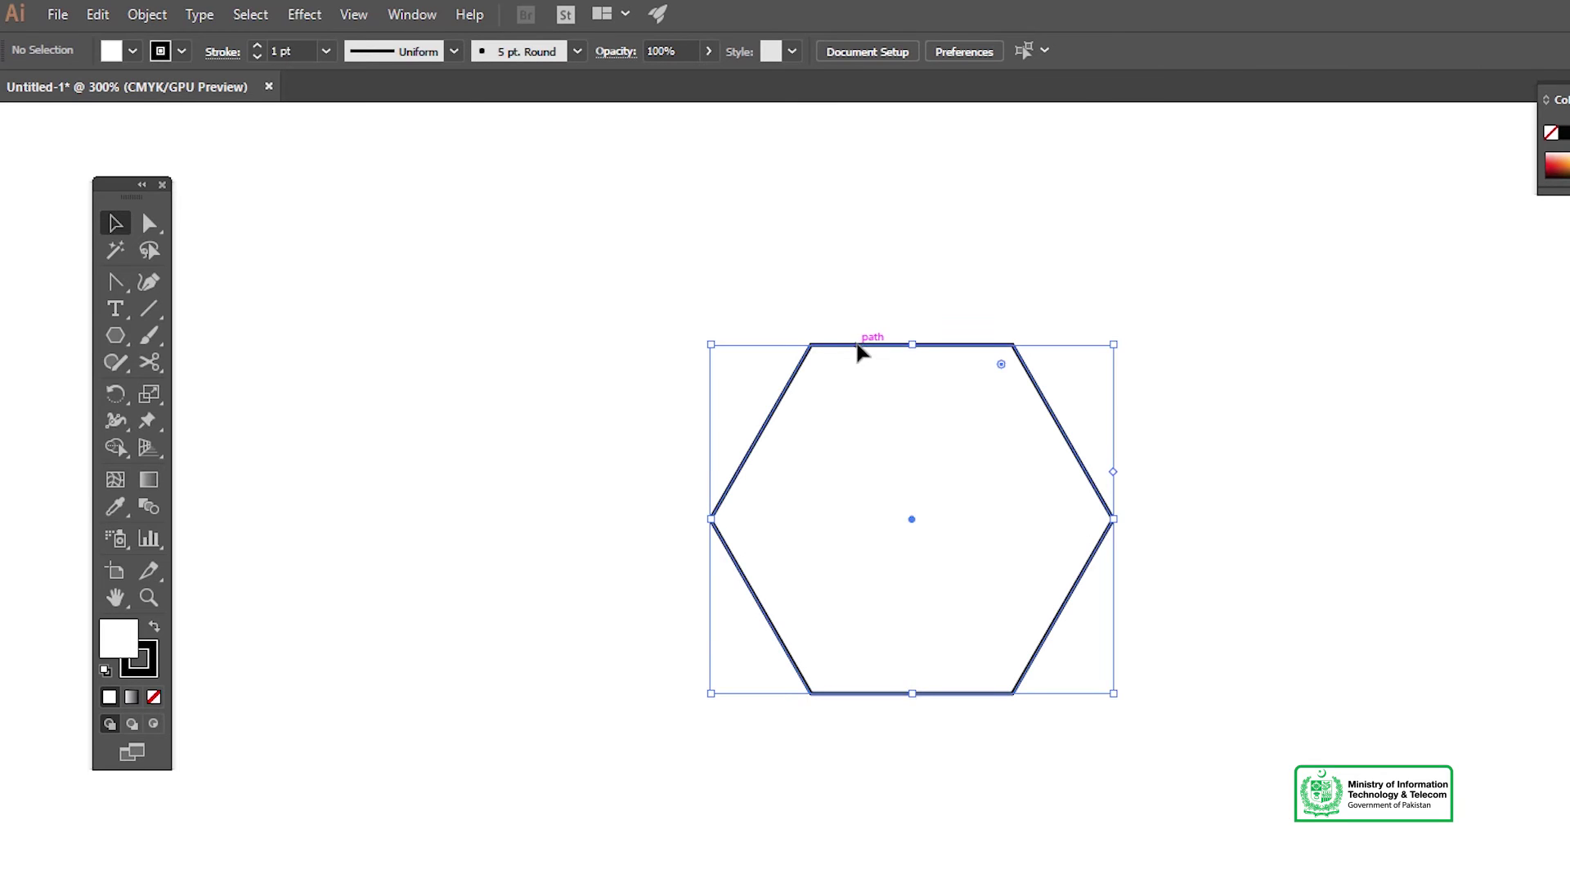
Bend all six straight edges of the hexagon outward into curves with the Anchor Point tool, working clockwise from the top edge
key("a")
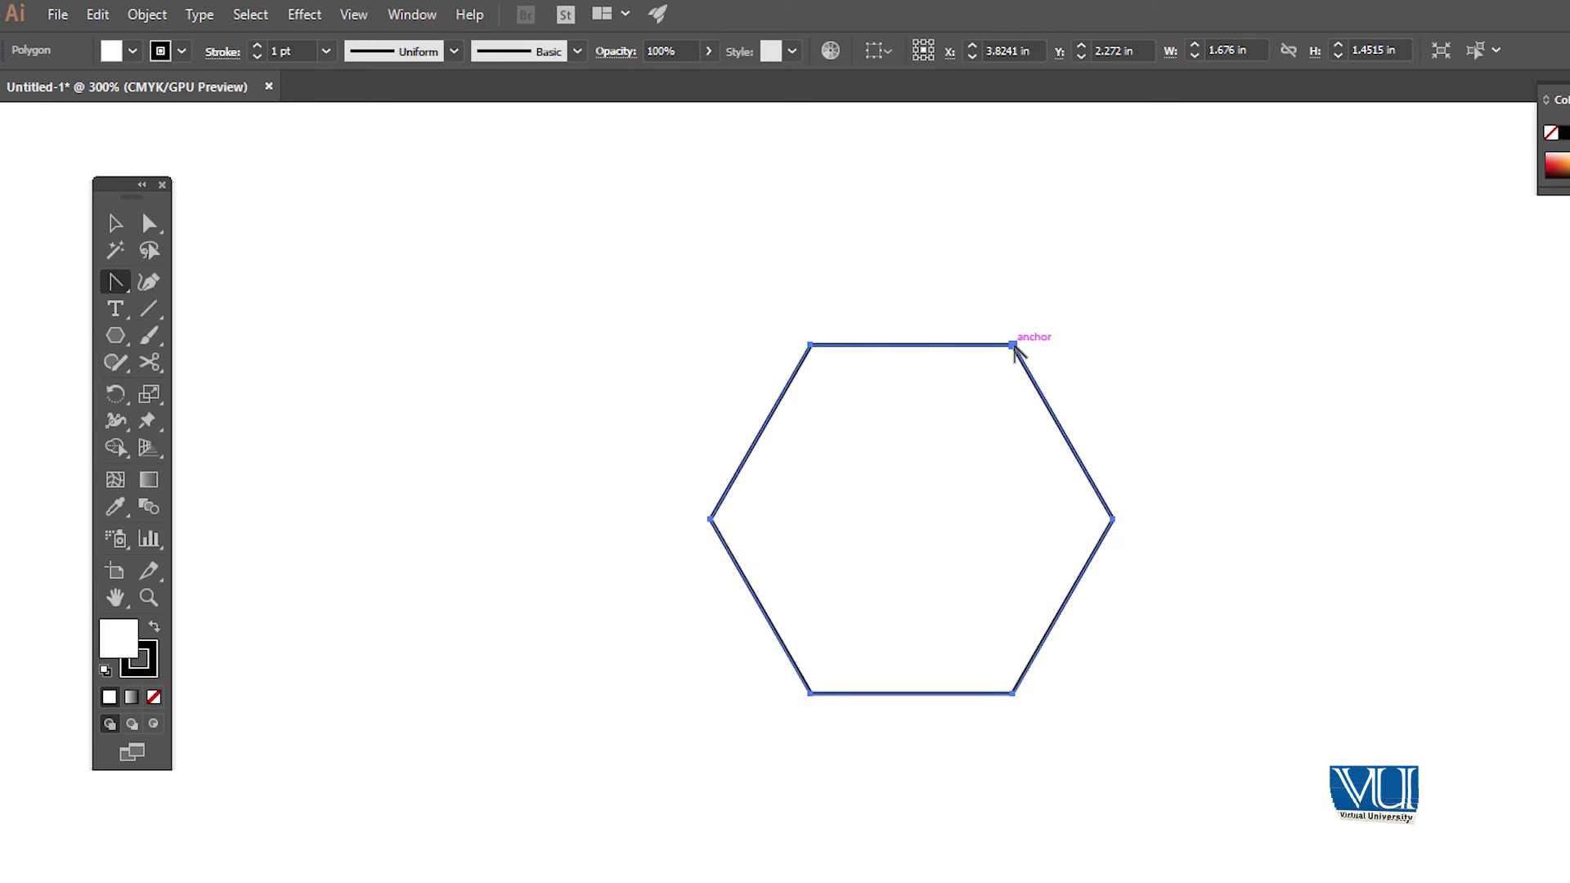
left_click_drag(913, 347, 918, 308)
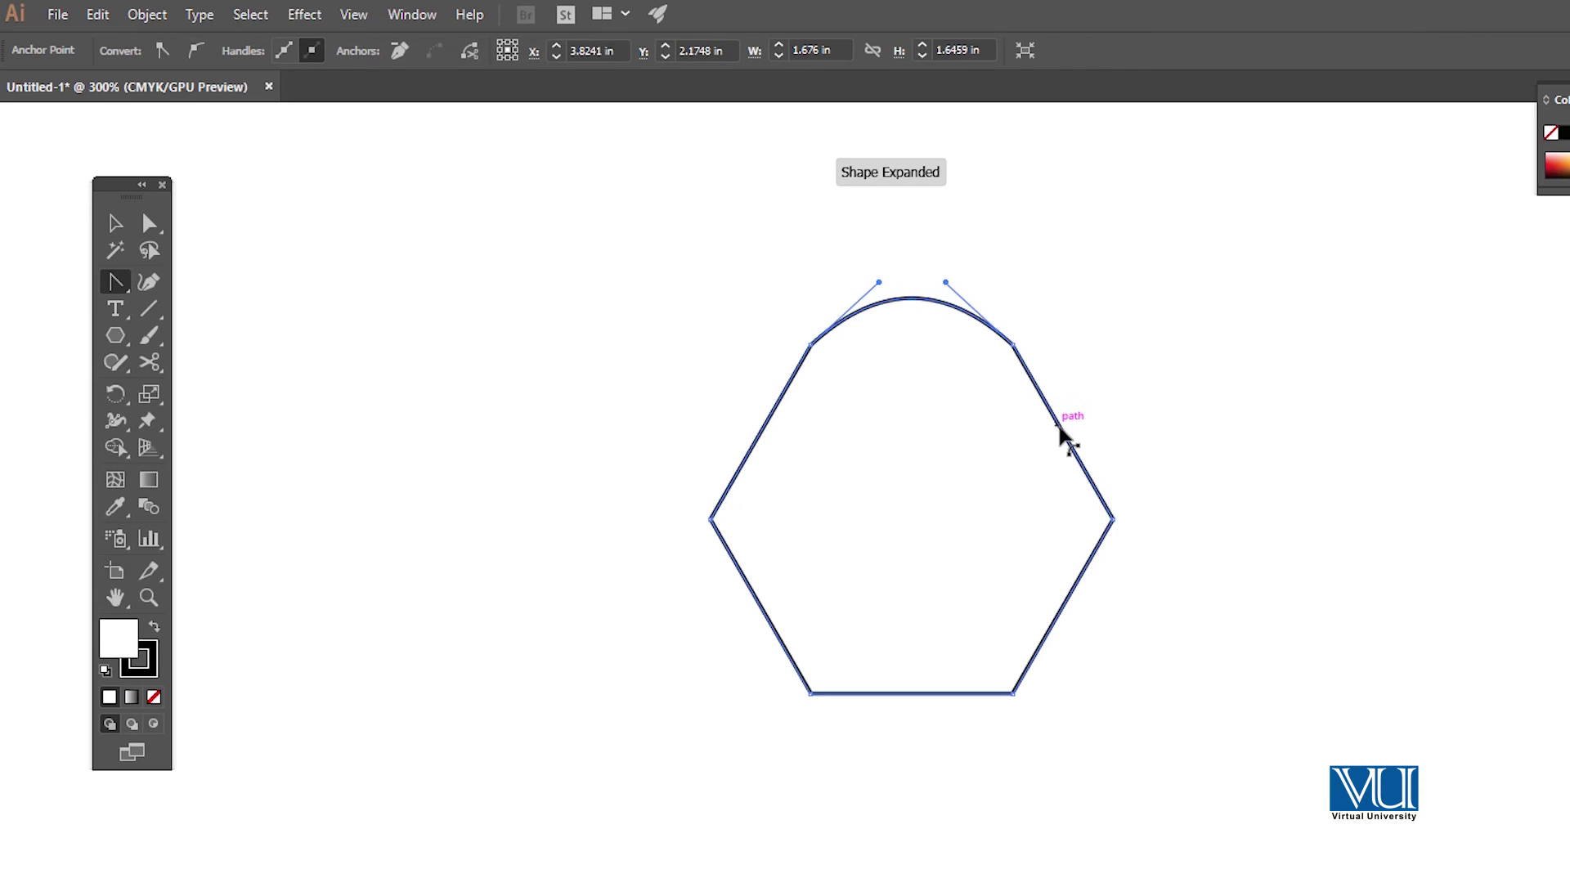
mouse_move(1063, 441)
left_mouse_down()
mouse_move(1126, 420)
mouse_move(1090, 421)
left_mouse_up()
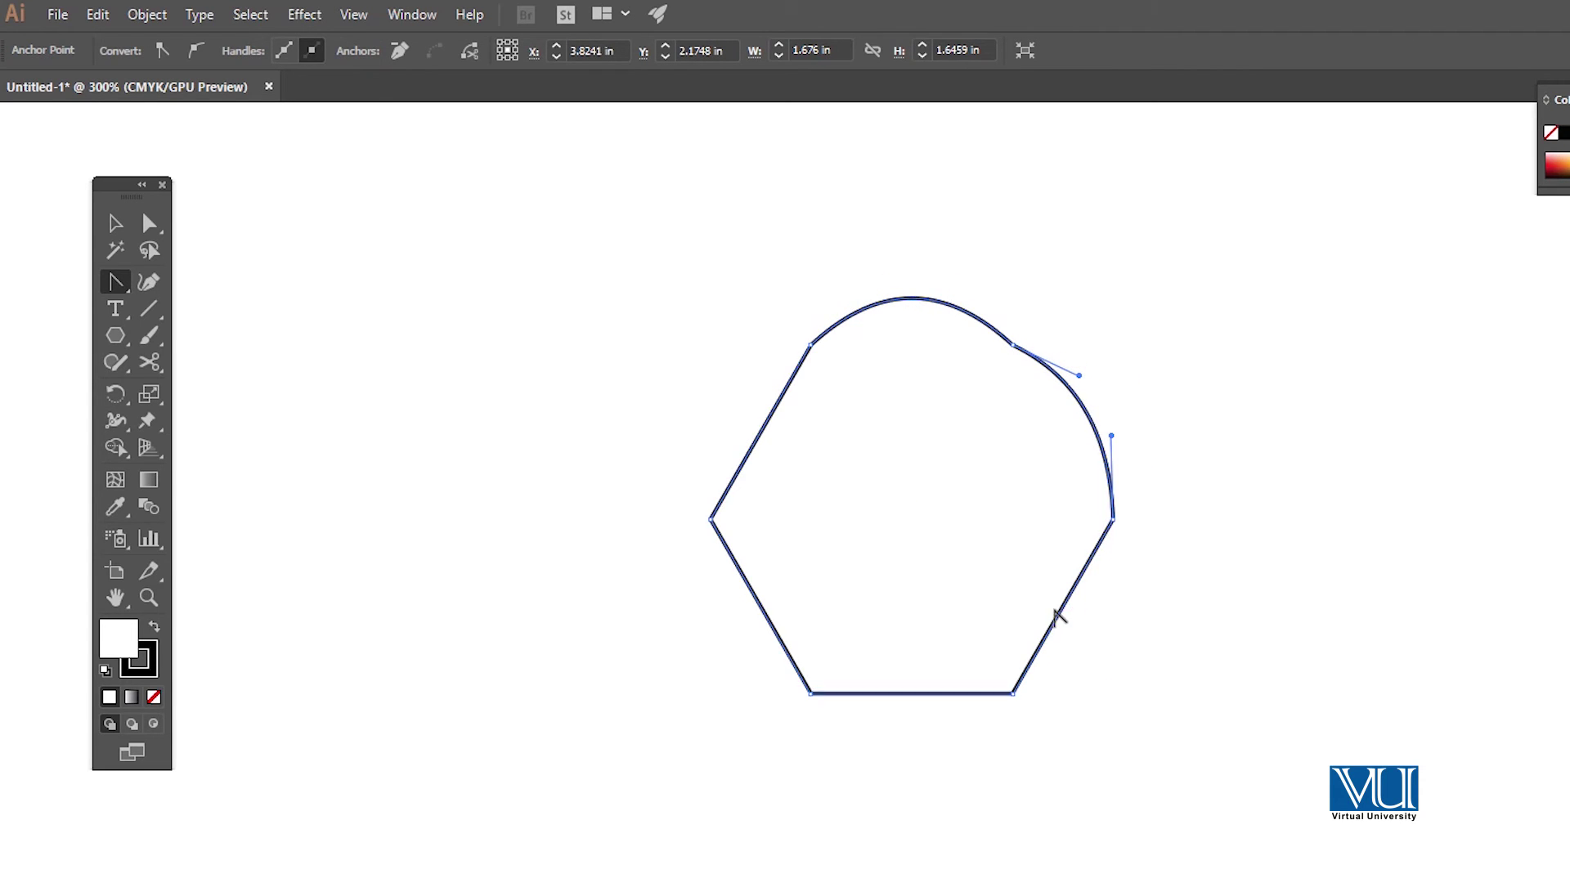
left_click_drag(1069, 607, 1103, 628)
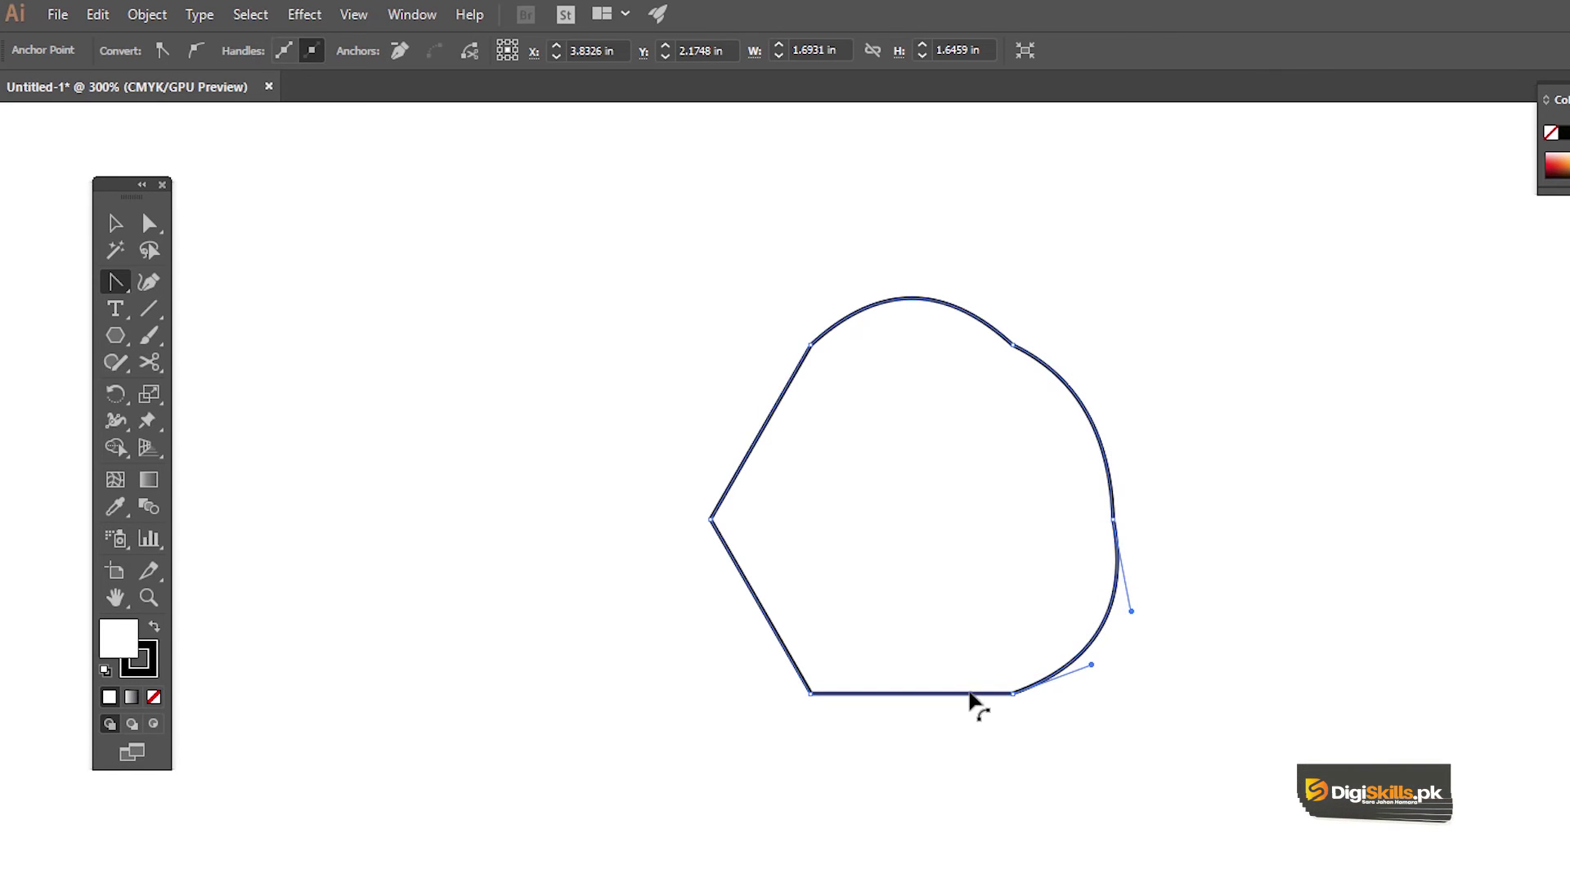
mouse_move(918, 695)
left_mouse_down()
mouse_move(925, 739)
mouse_move(915, 717)
left_mouse_up()
left_click_drag(756, 601, 727, 606)
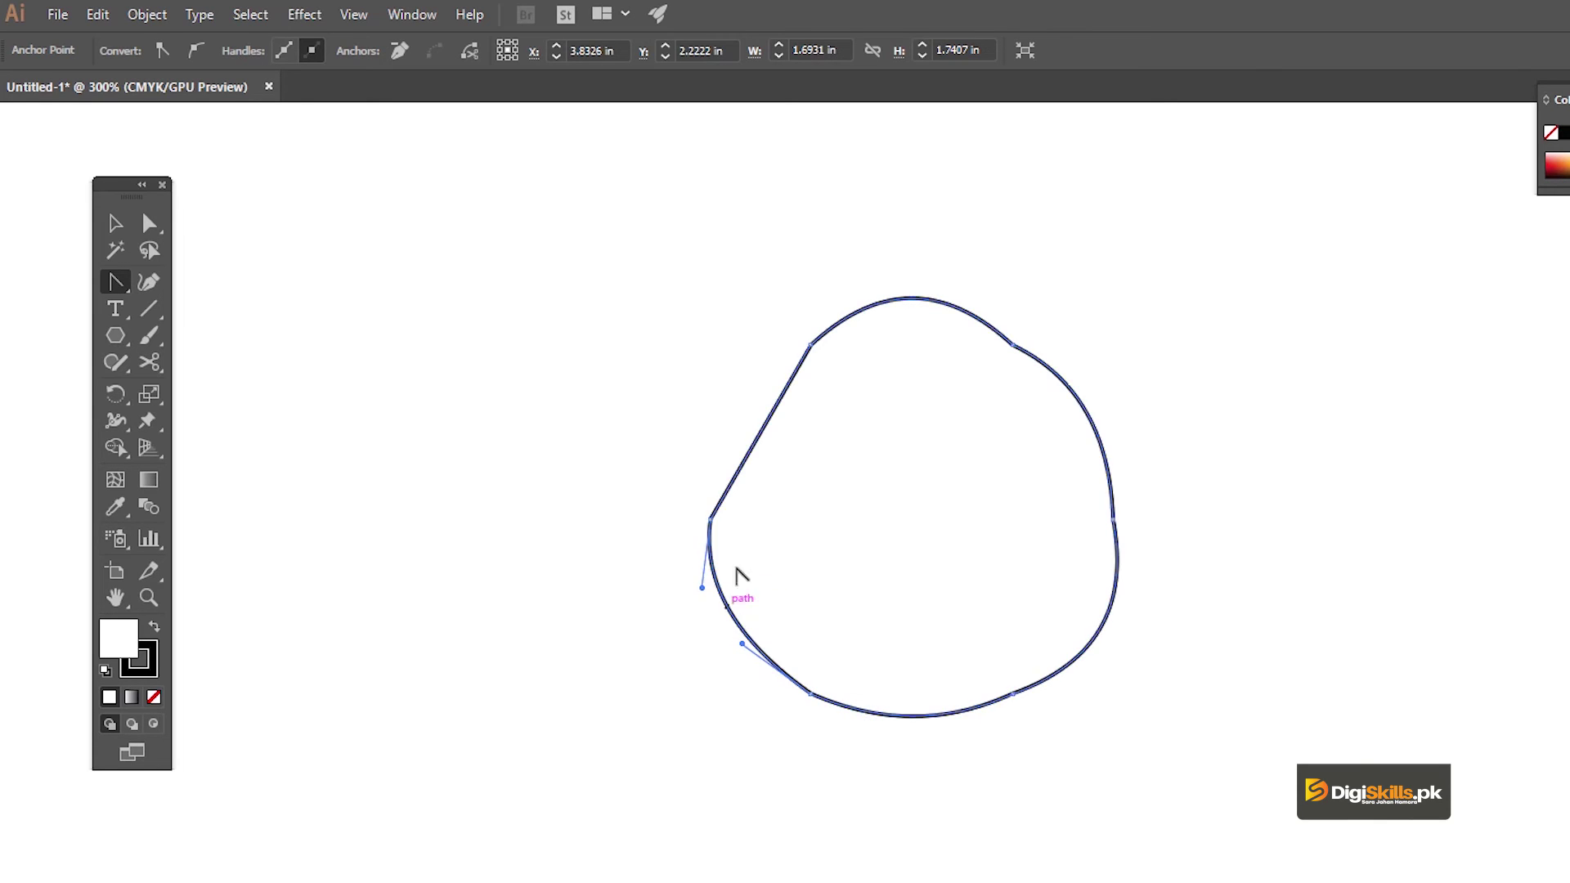
left_click_drag(769, 421, 741, 412)
Try converting the rounded shape's leftmost anchor back to a corner point, and undo the conversion
left_click(916, 299)
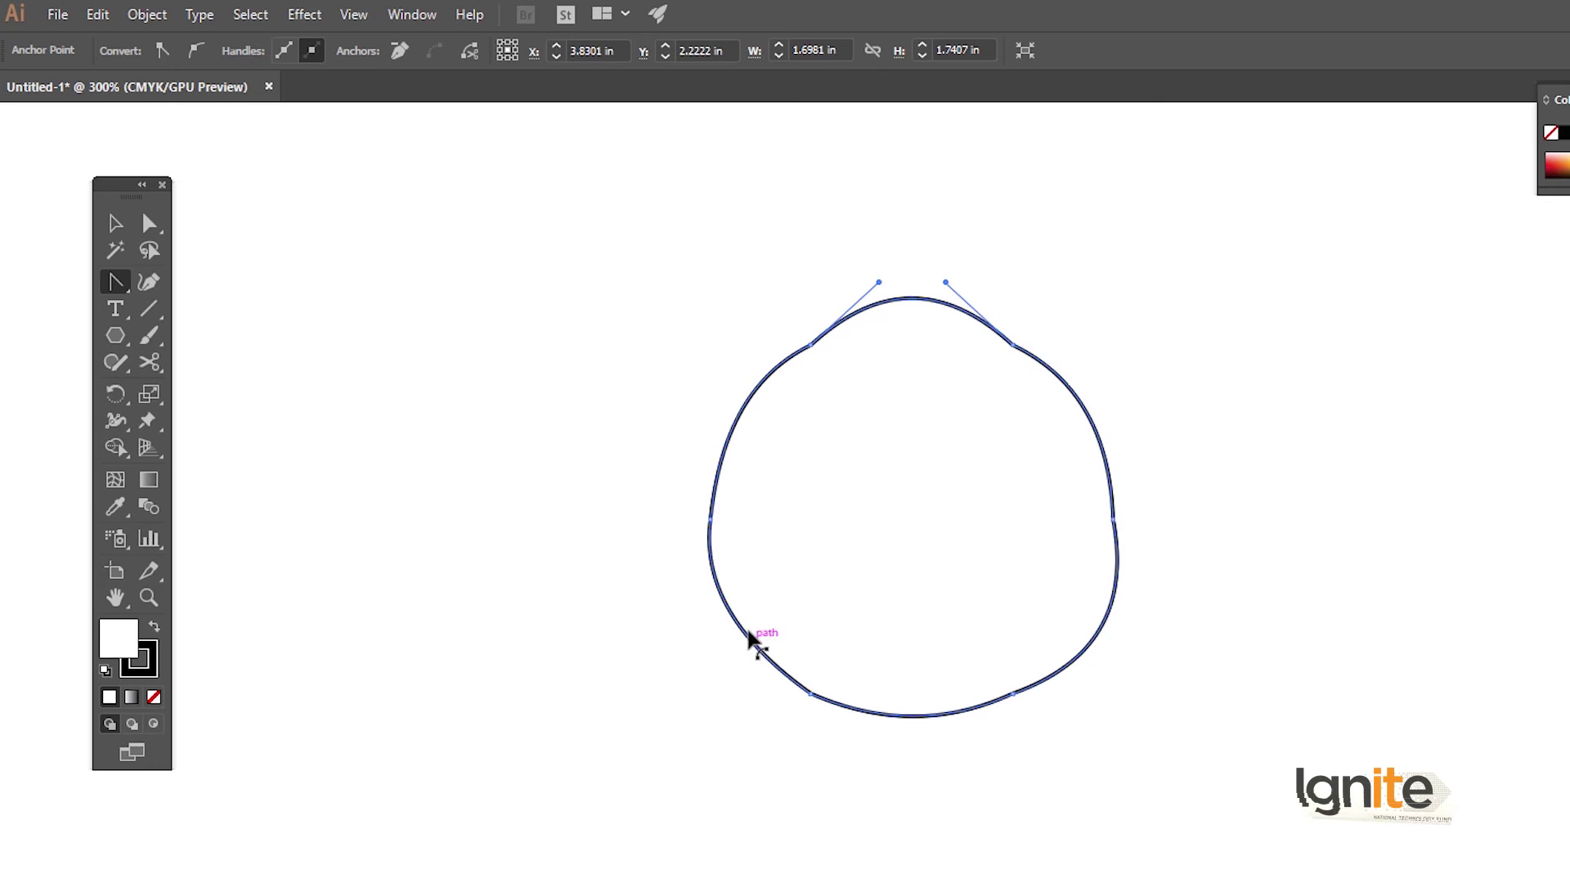
left_click(709, 521)
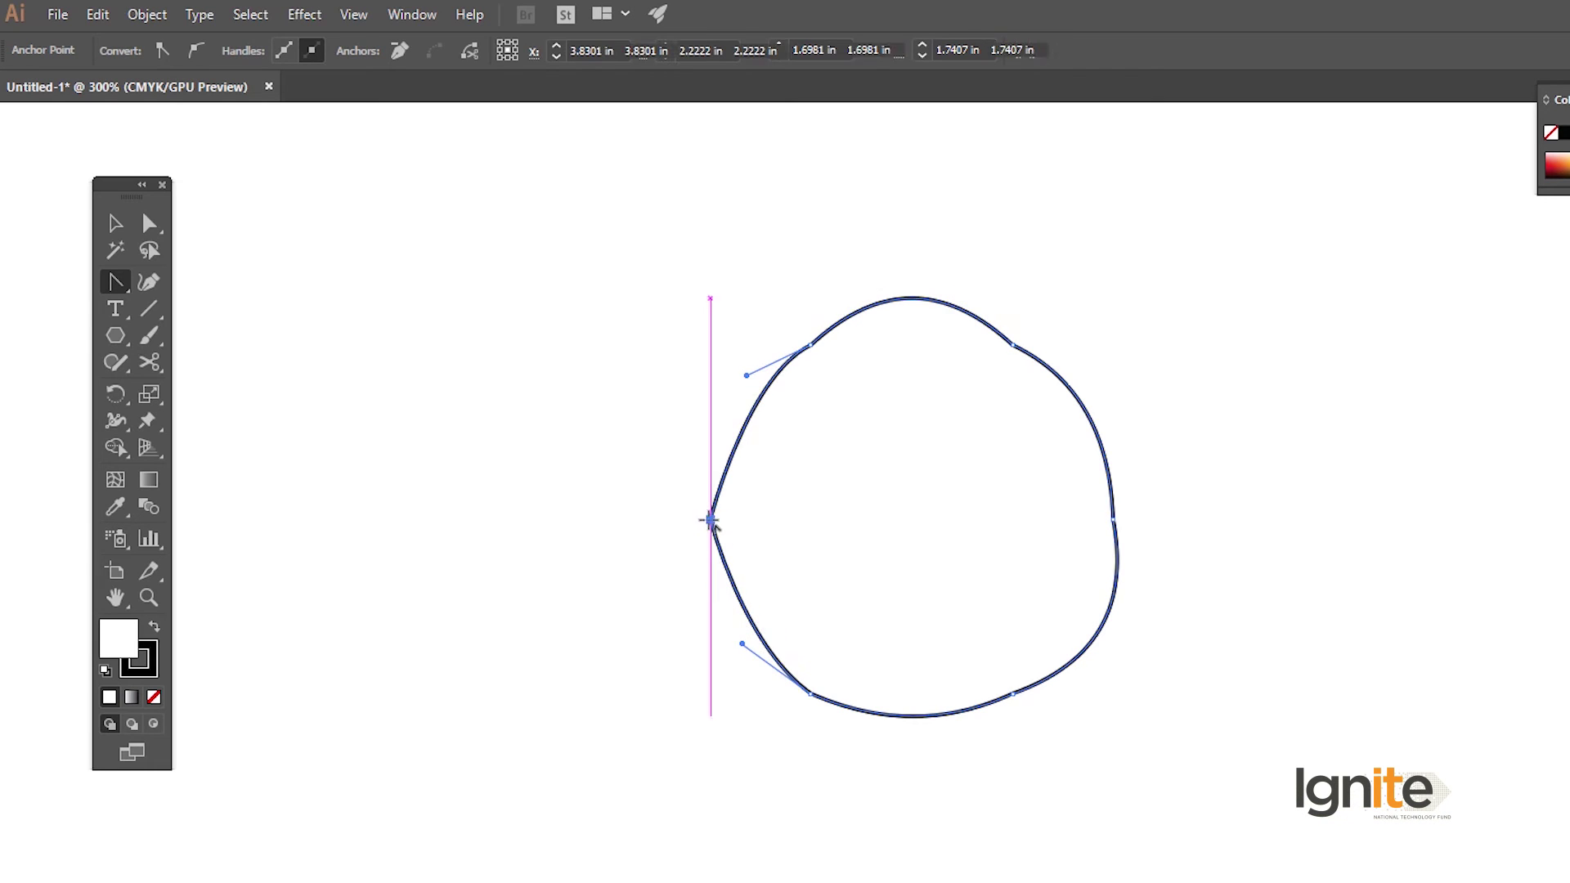
key("ctrl+z")
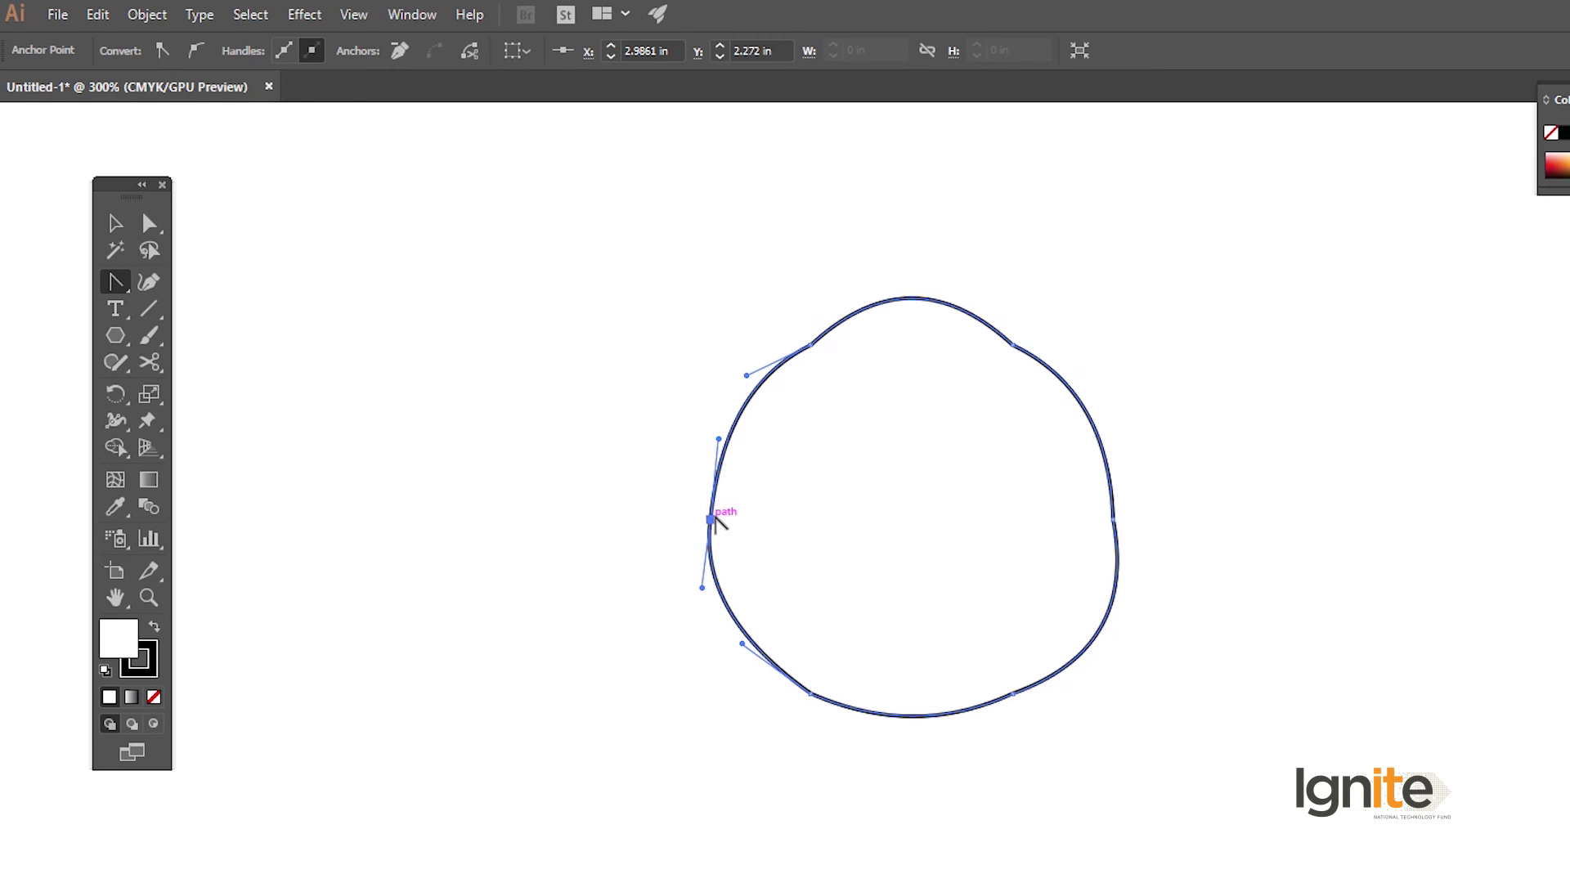
Convert the leftmost anchor to a corner point once more as a demonstration, and undo it again
left_click(710, 520)
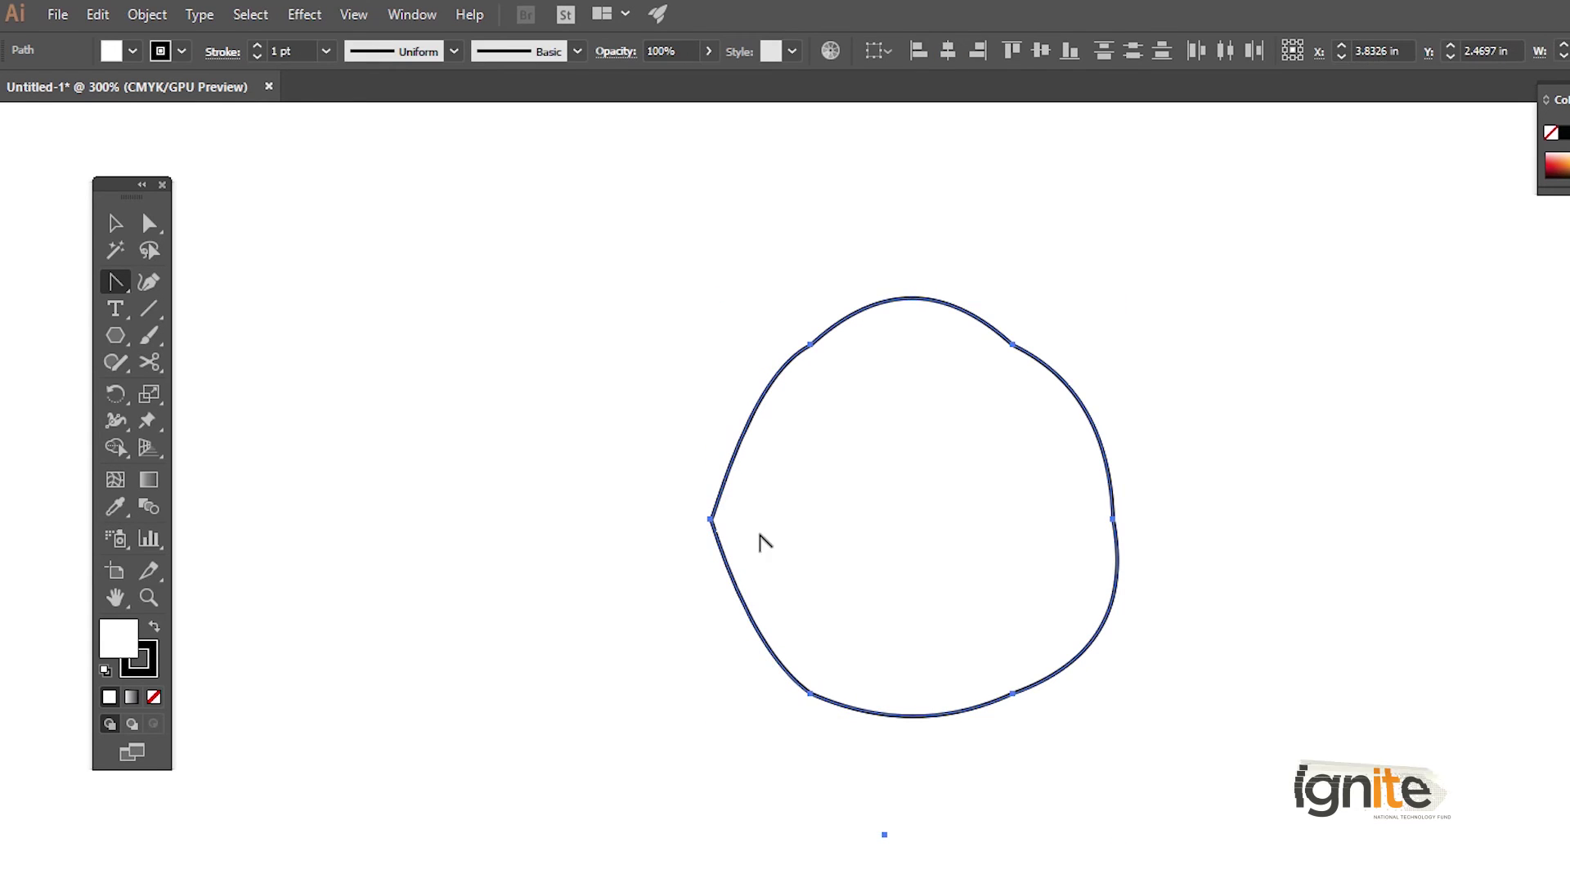
key("ctrl+z")
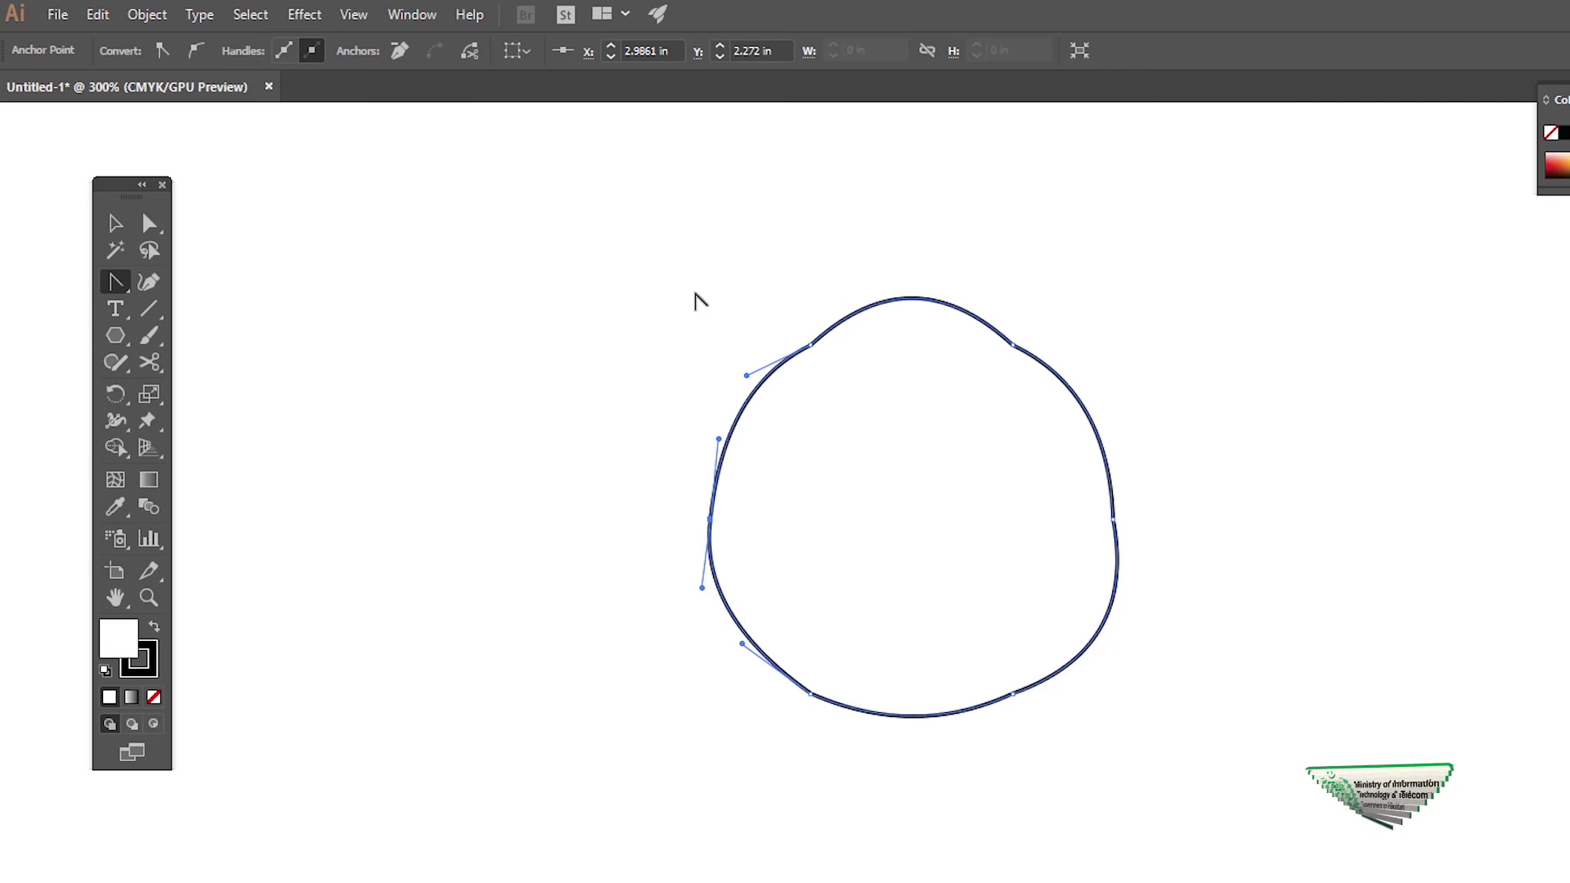
Nudge the rounded shape's two bottom anchors, rightmost anchor and leftmost anchor slightly upward with the Direct Selection tool, and deselect the shape
left_click(148, 222)
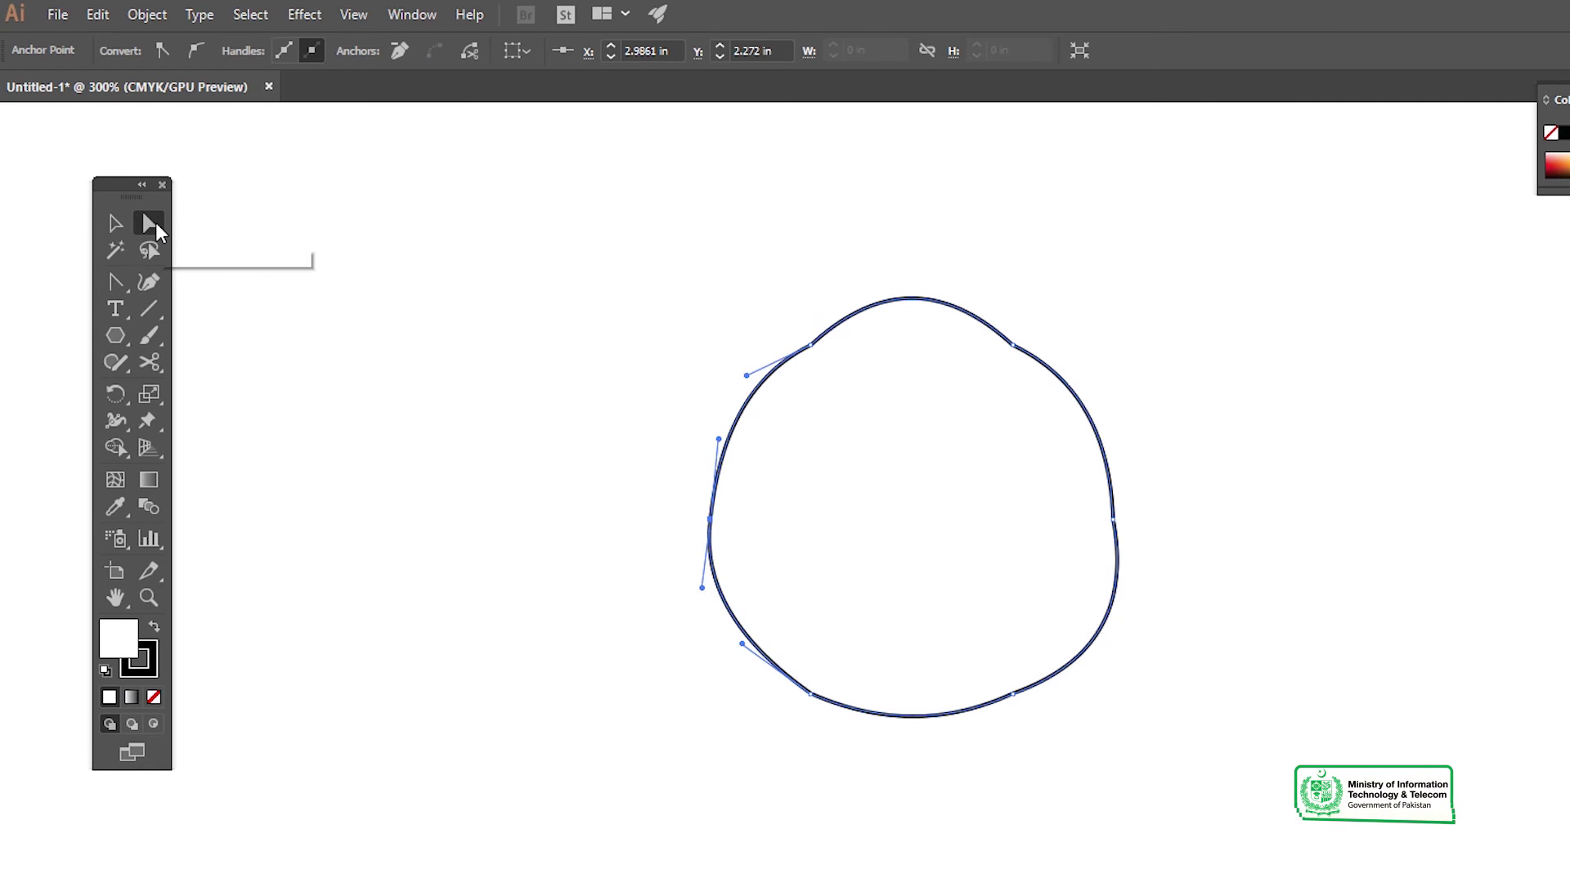
left_click(1012, 249)
left_click(921, 303)
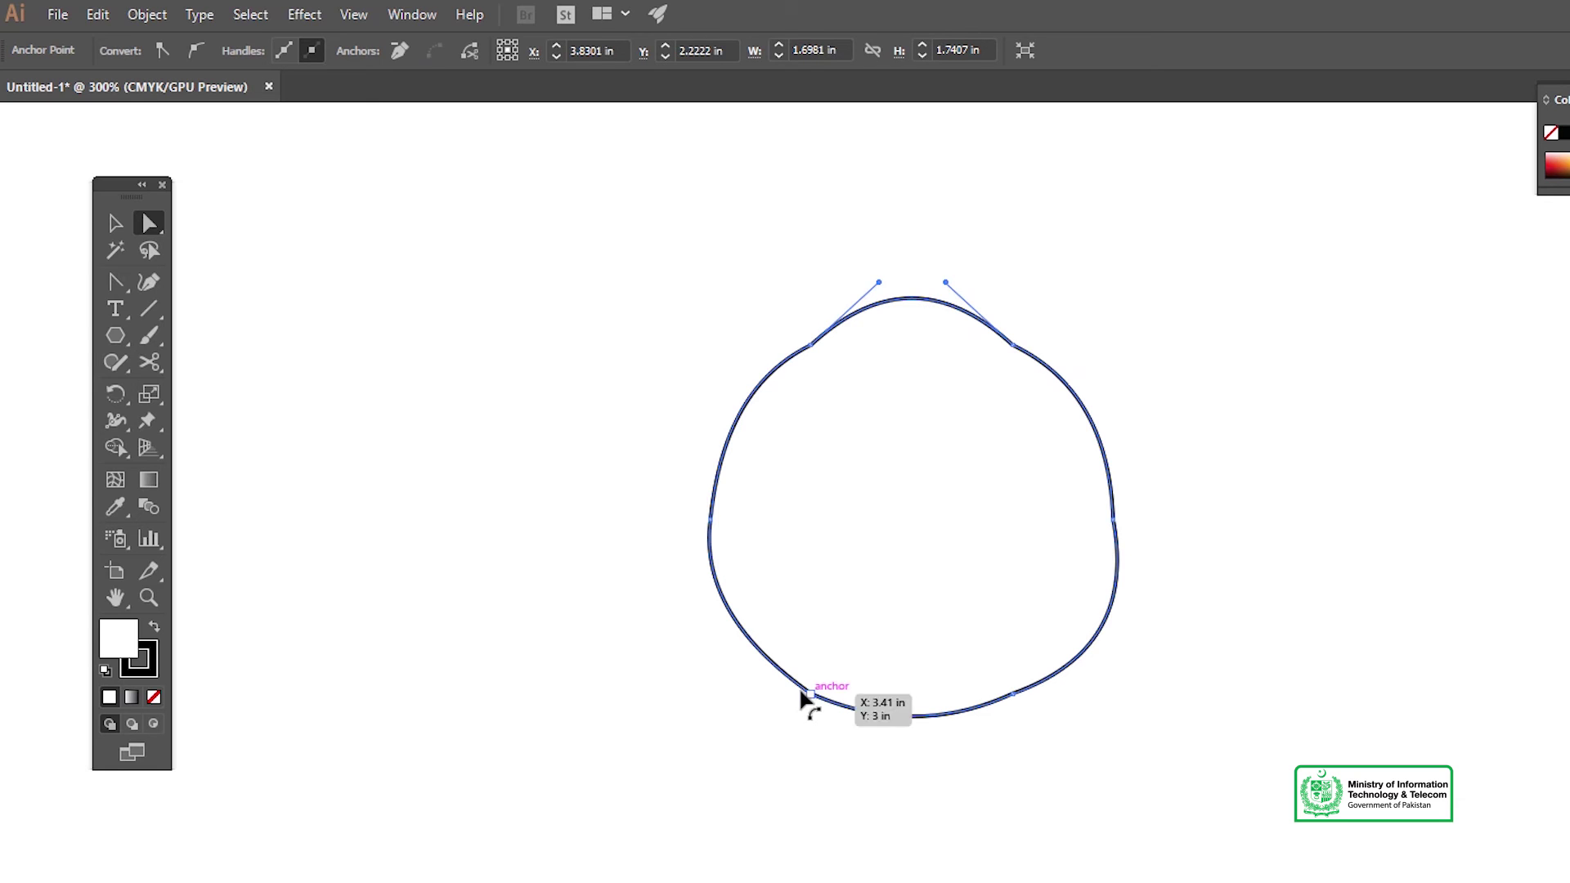
left_click_drag(811, 695, 815, 692)
left_click_drag(1014, 694, 1014, 696)
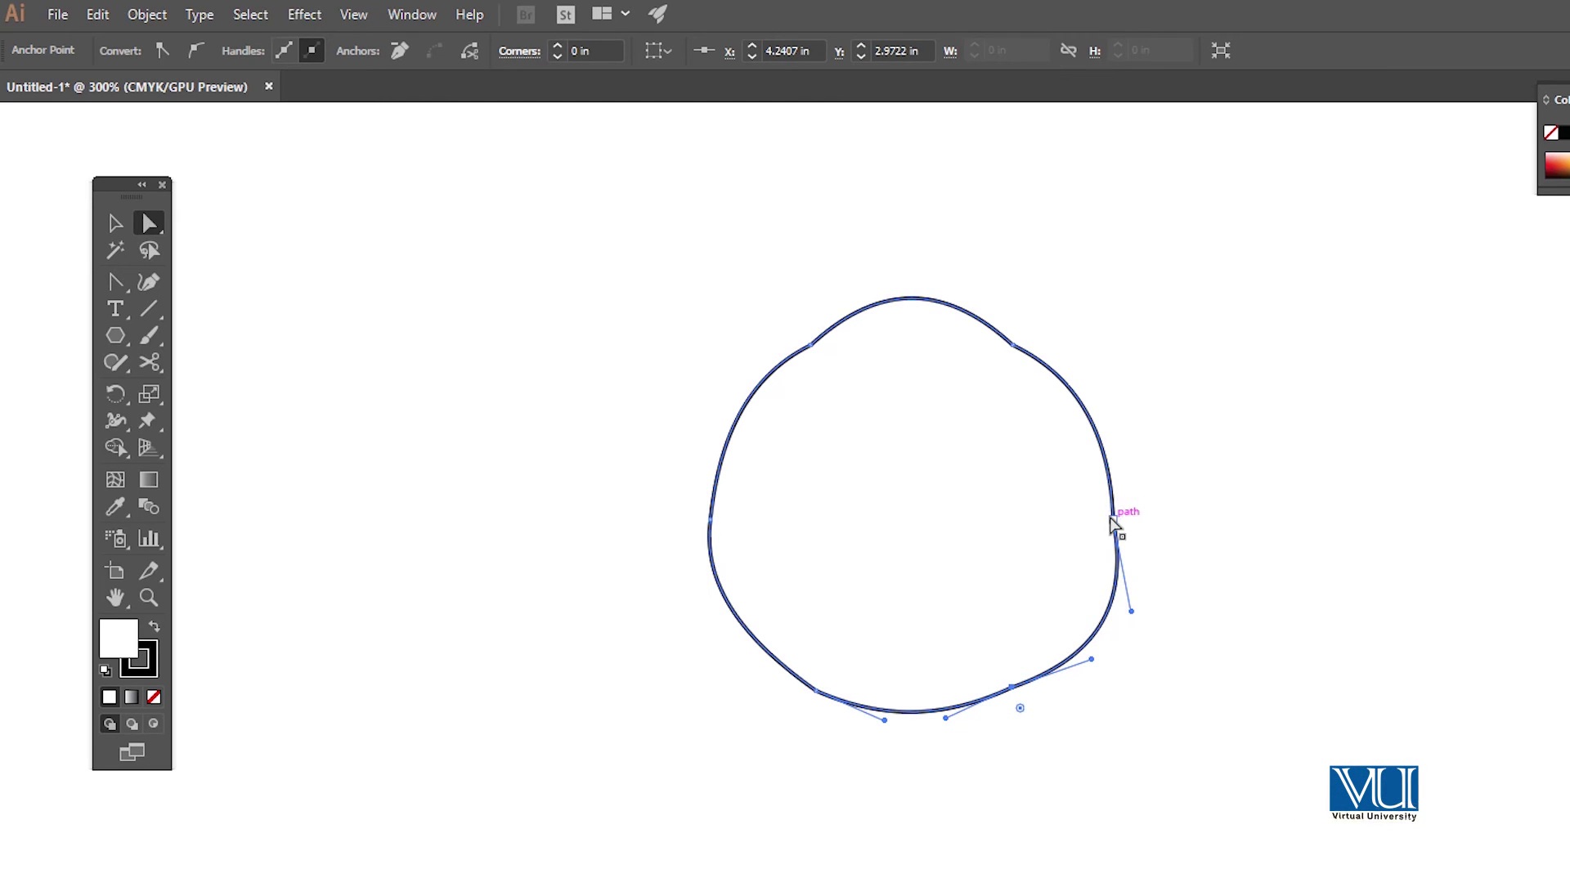
mouse_move(1114, 518)
left_mouse_down()
mouse_move(1097, 519)
mouse_move(1103, 504)
left_mouse_up()
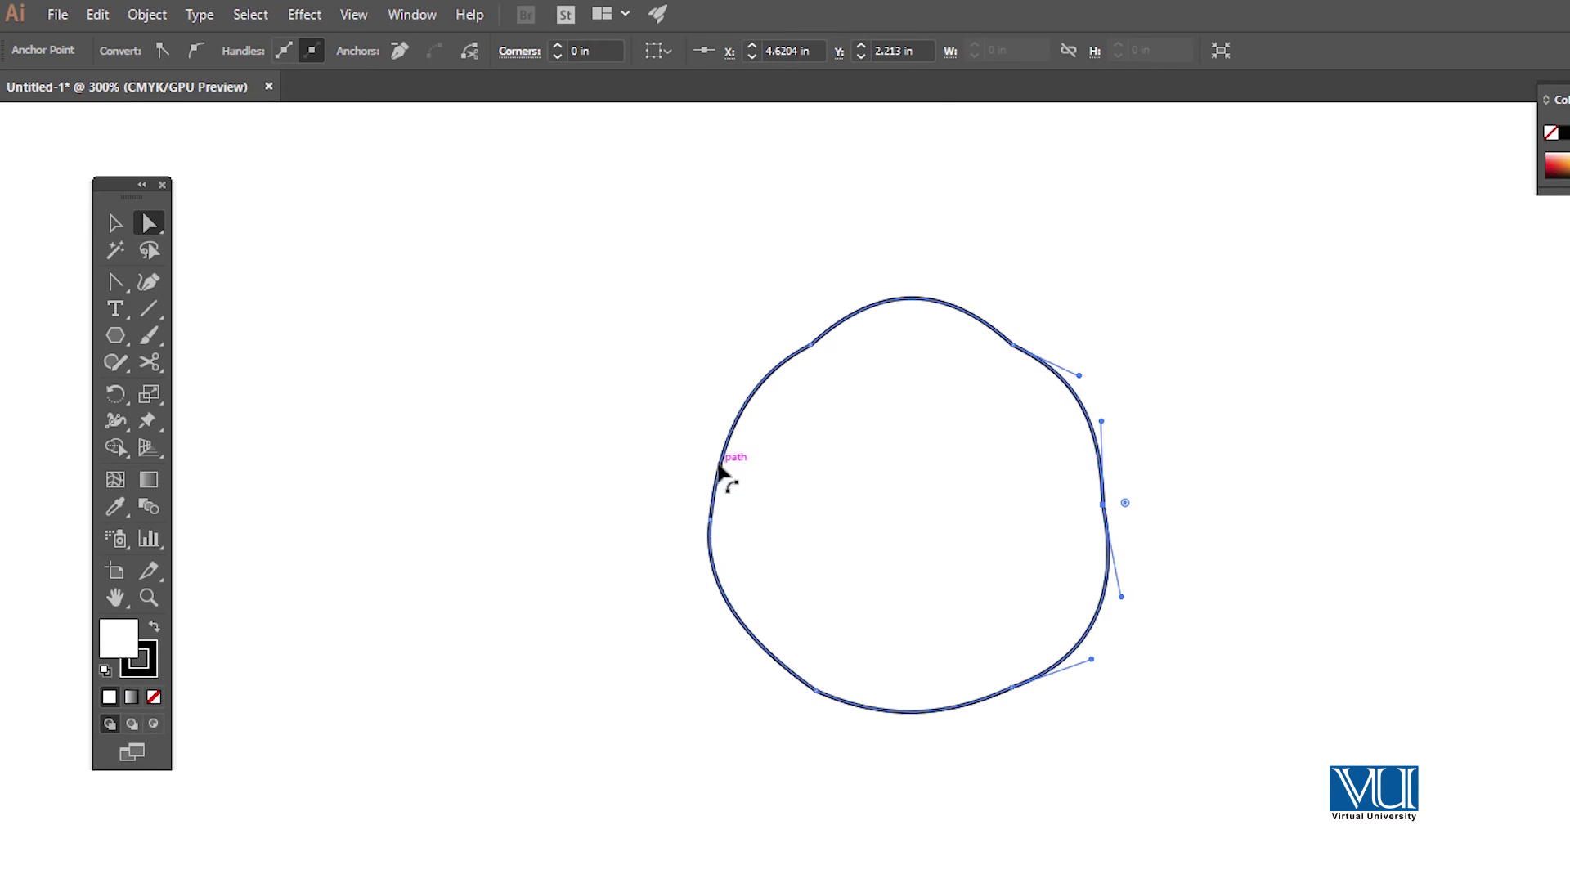
left_click_drag(710, 514, 712, 499)
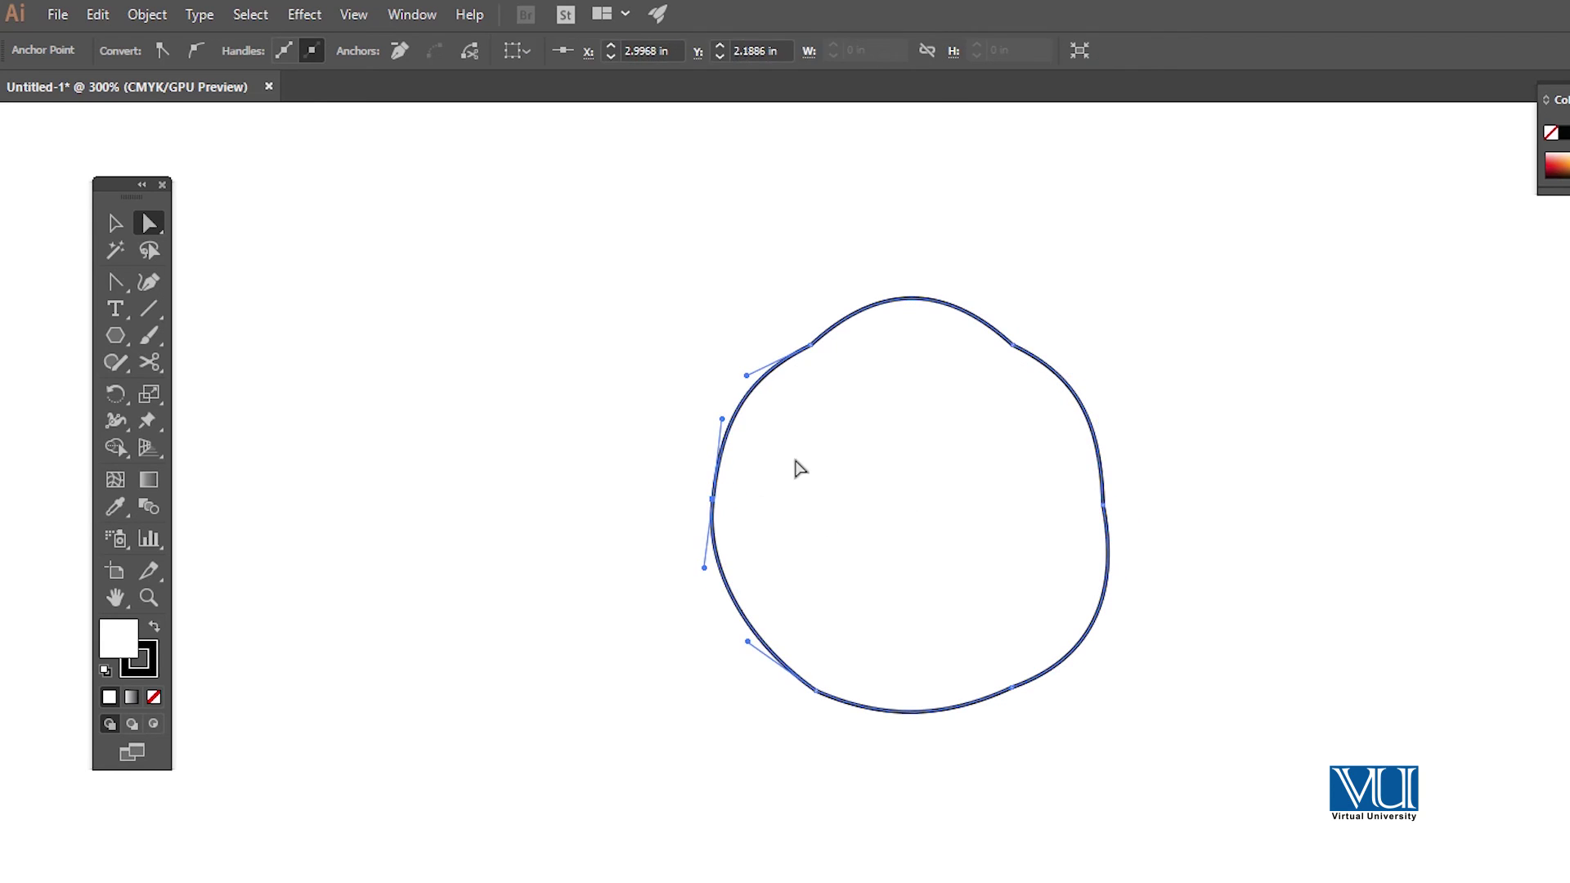
left_click(732, 234)
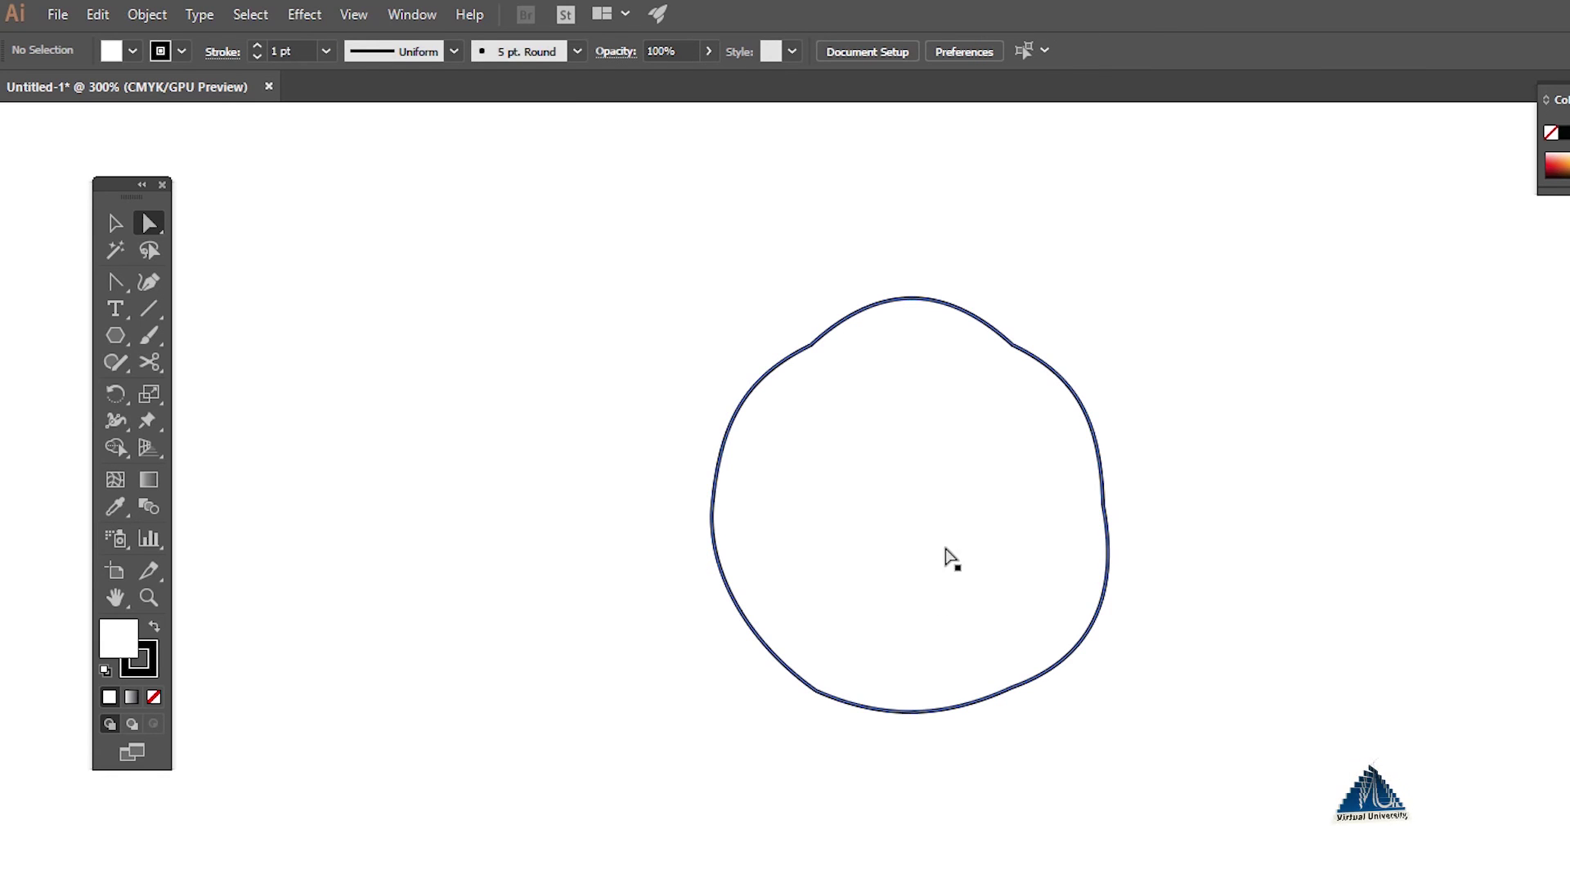
Bulge the two right, two left and bottom curved segments slightly farther outward with the Direct Selection tool, and deselect the shape
left_click(1106, 610)
left_click_drag(1105, 610, 1114, 615)
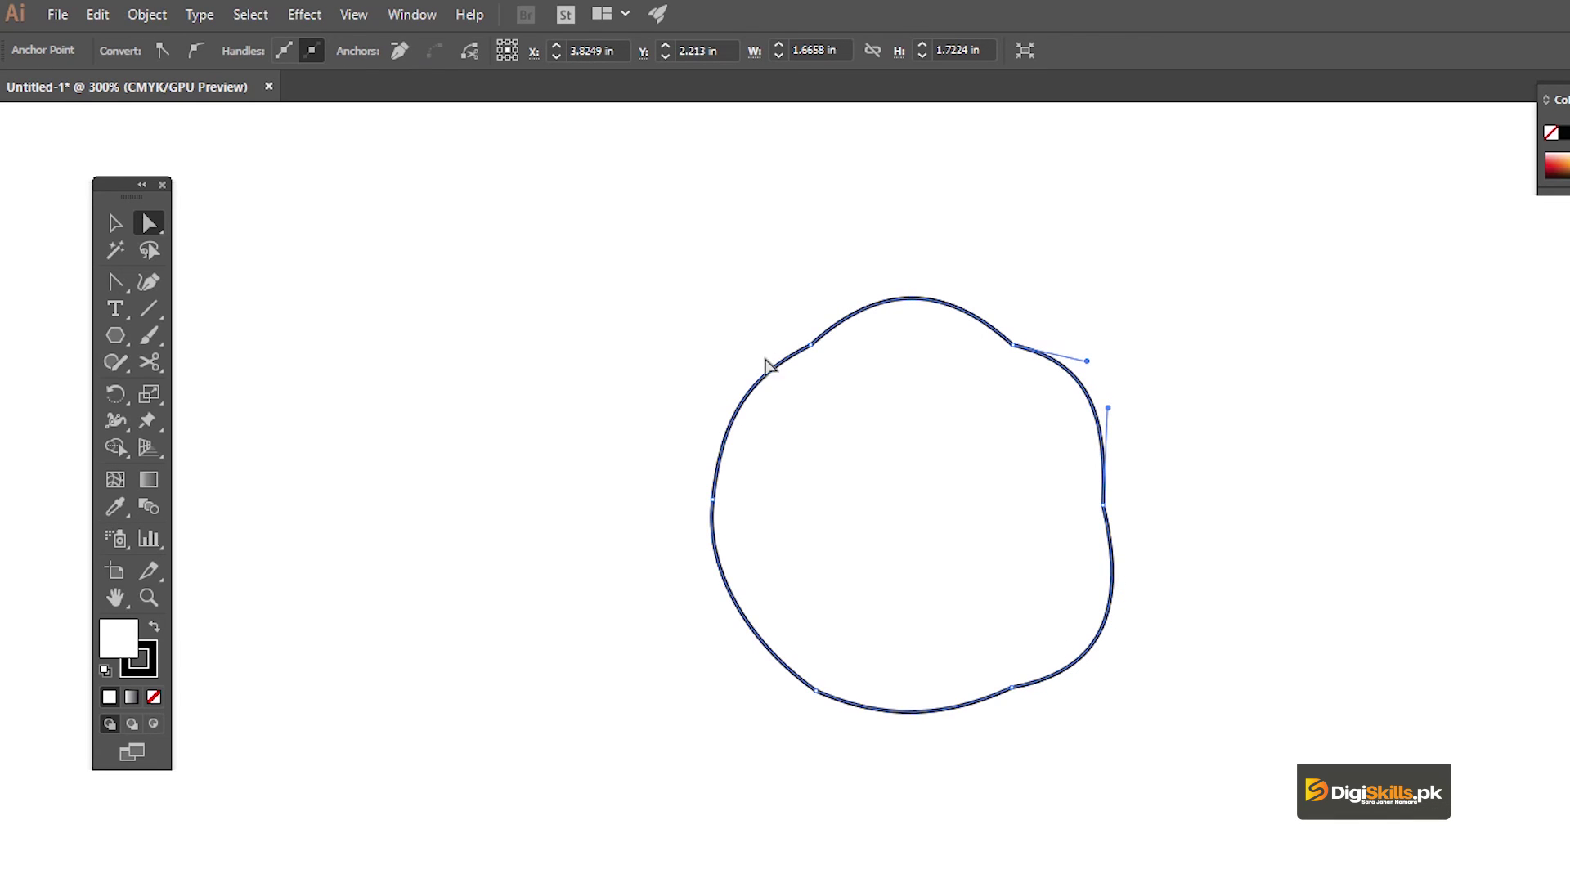
left_click_drag(752, 390, 742, 383)
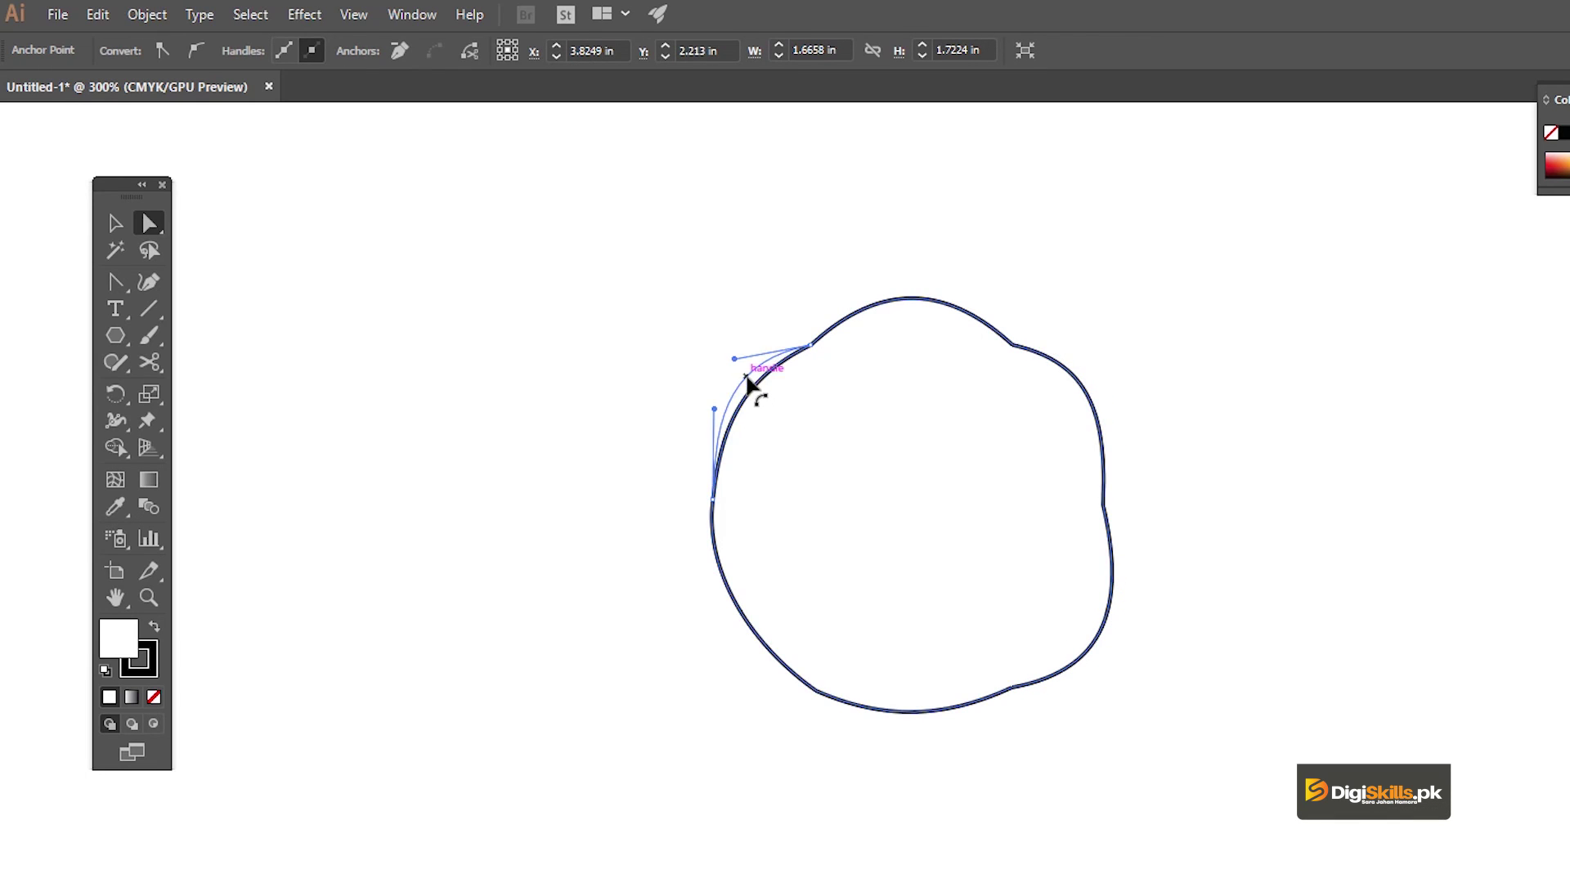
left_click_drag(730, 593, 711, 609)
left_click_drag(908, 713, 905, 729)
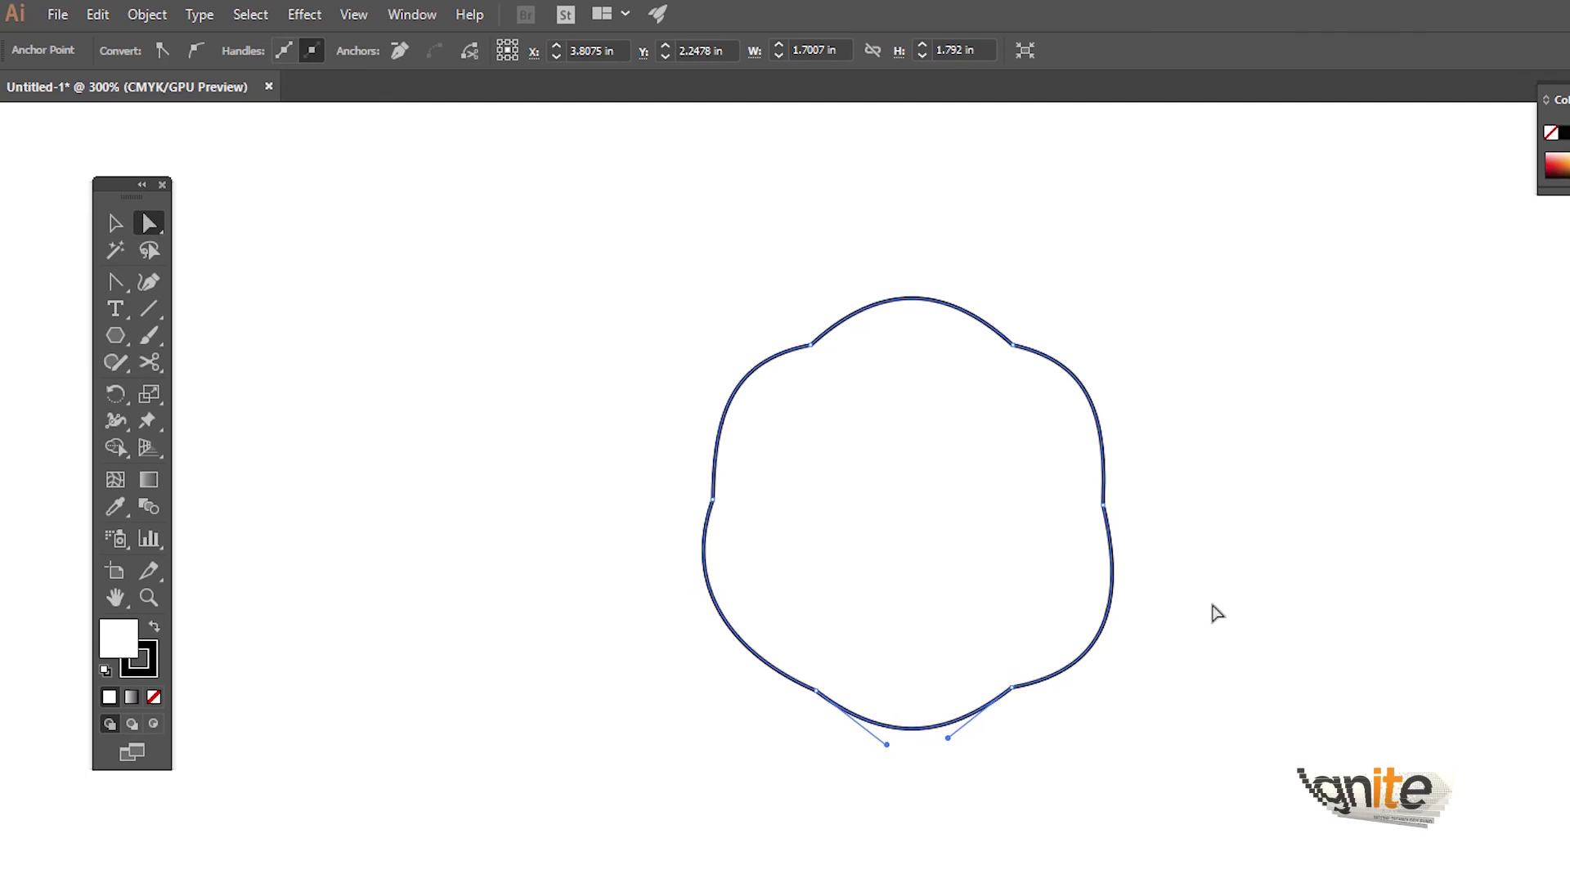
key("v")
left_click(1239, 516)
key("z")
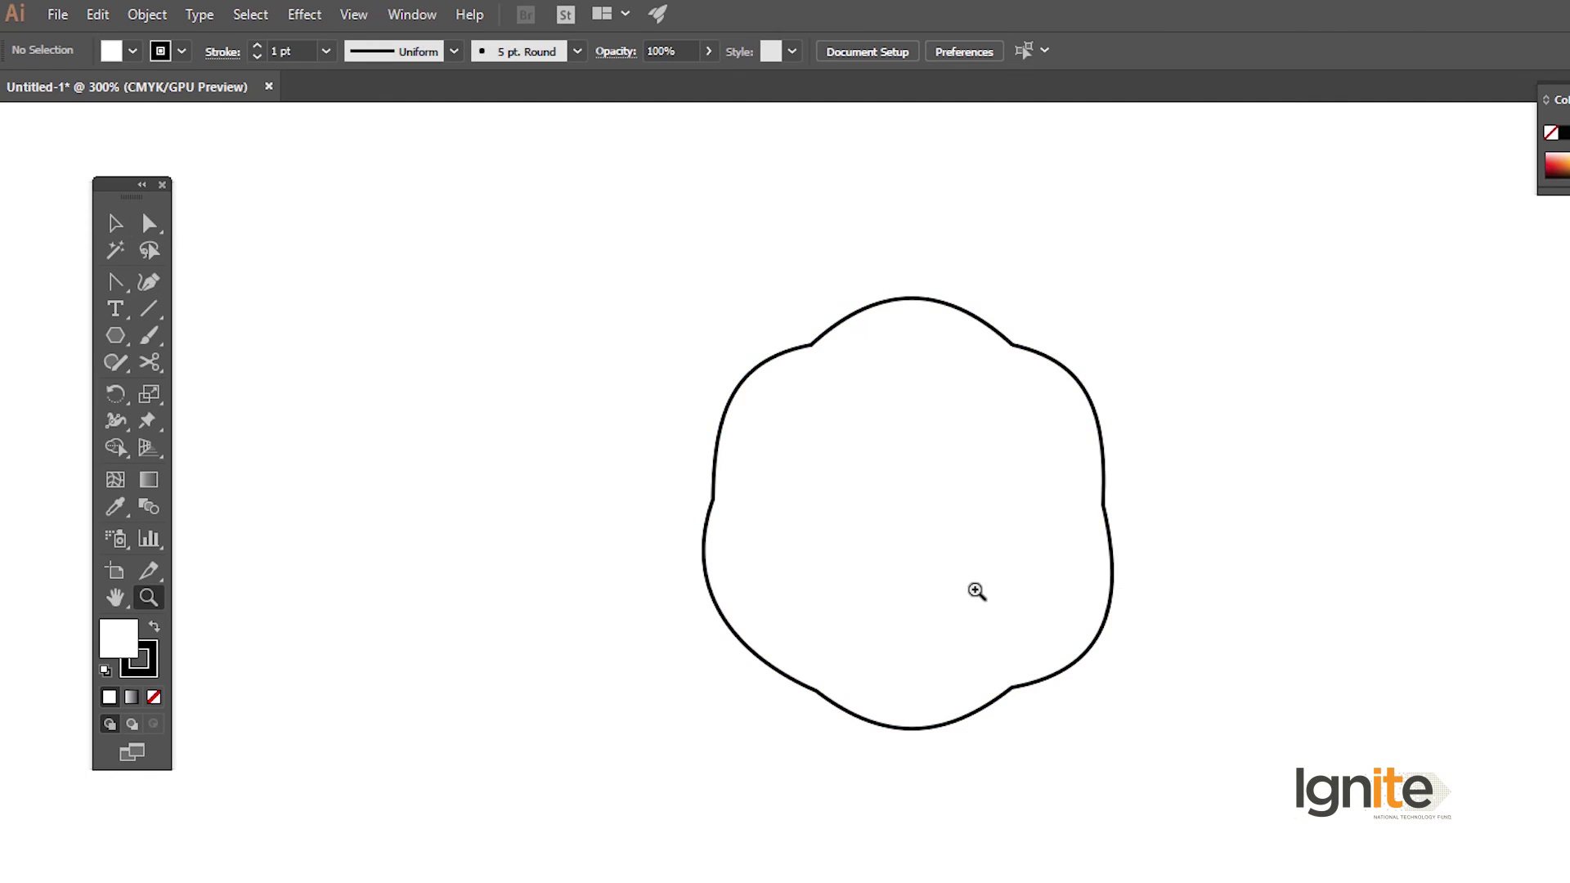